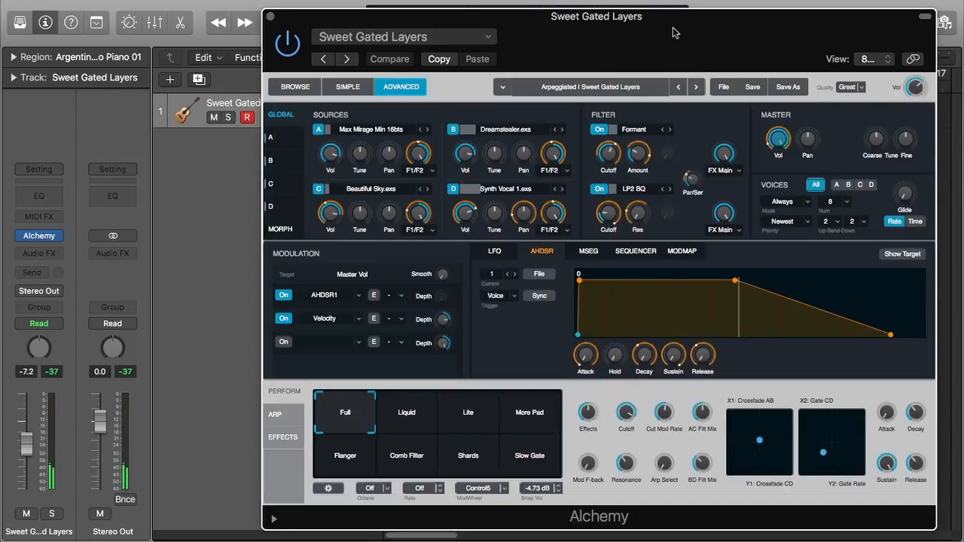
Step: Uncover the arrangement behind the Alchemy window and return the playhead to the start of the Argentine Tango Piano 01 region
drag(674, 32, 654, 167)
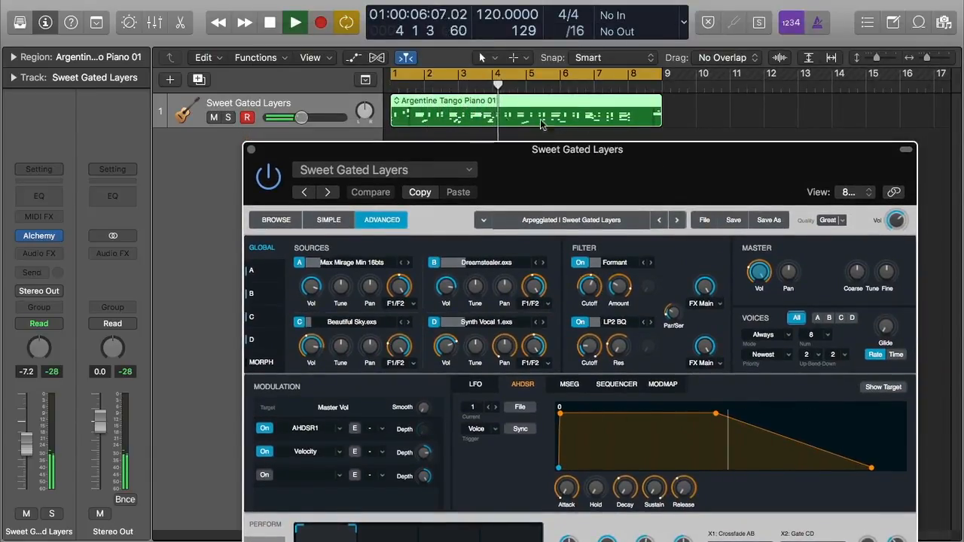
drag(618, 149, 633, 19)
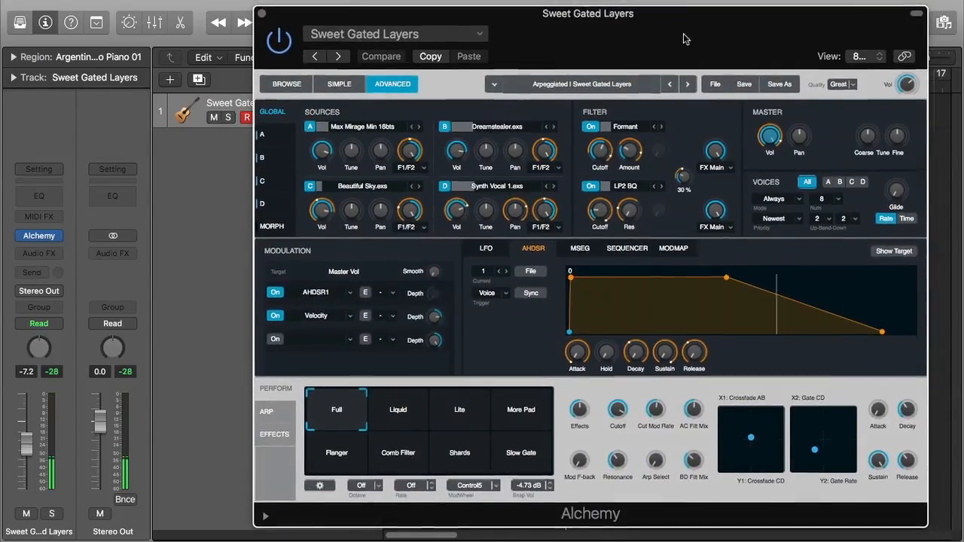
drag(685, 31, 678, 153)
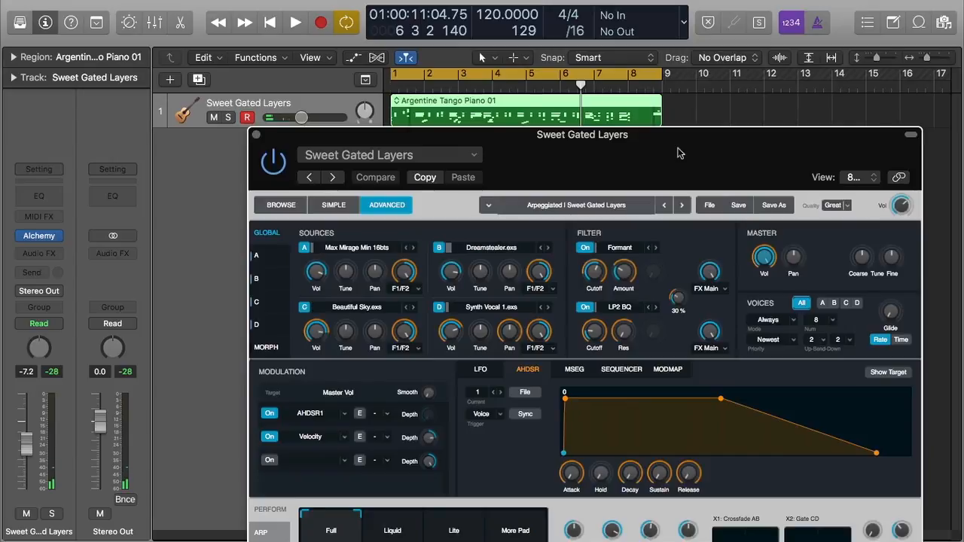
key(Return)
drag(678, 153, 694, 36)
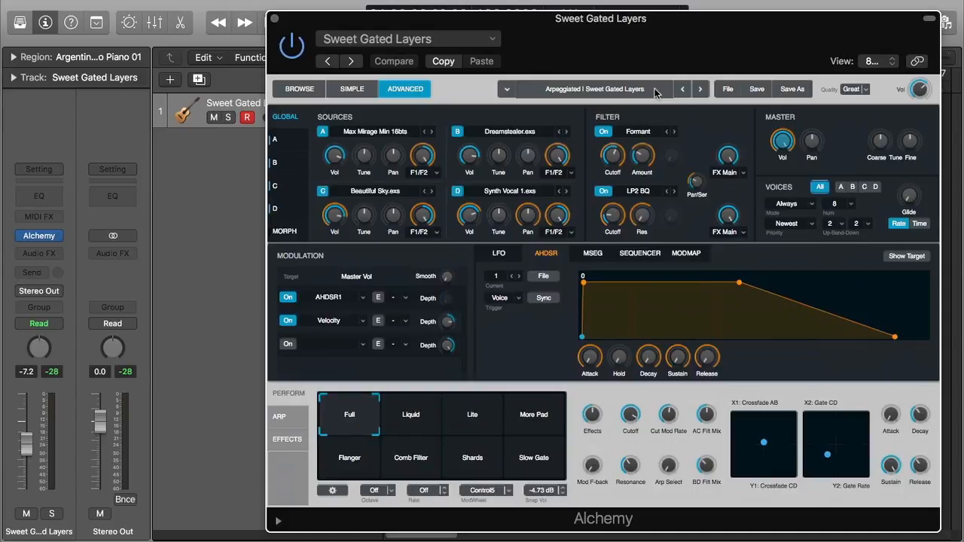
Step: Shorten the cycle range to end at bar 5, moving the Alchemy window clear of the ruler and back
drag(652, 18, 652, 163)
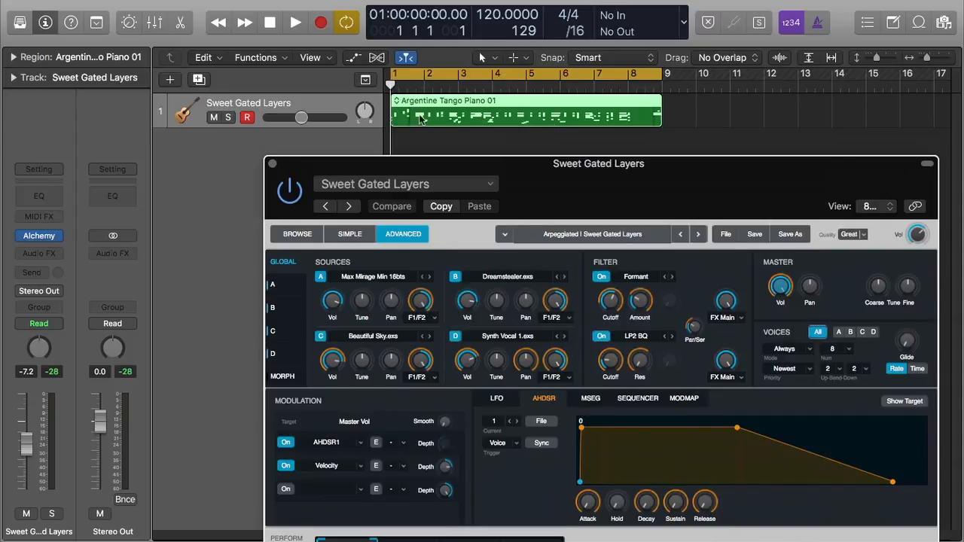
drag(665, 74, 522, 83)
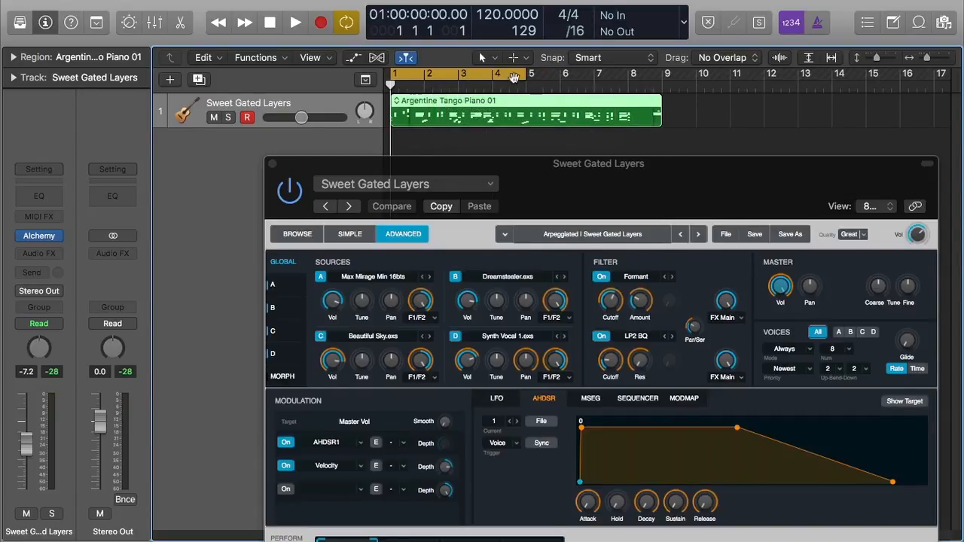
drag(571, 181, 572, 30)
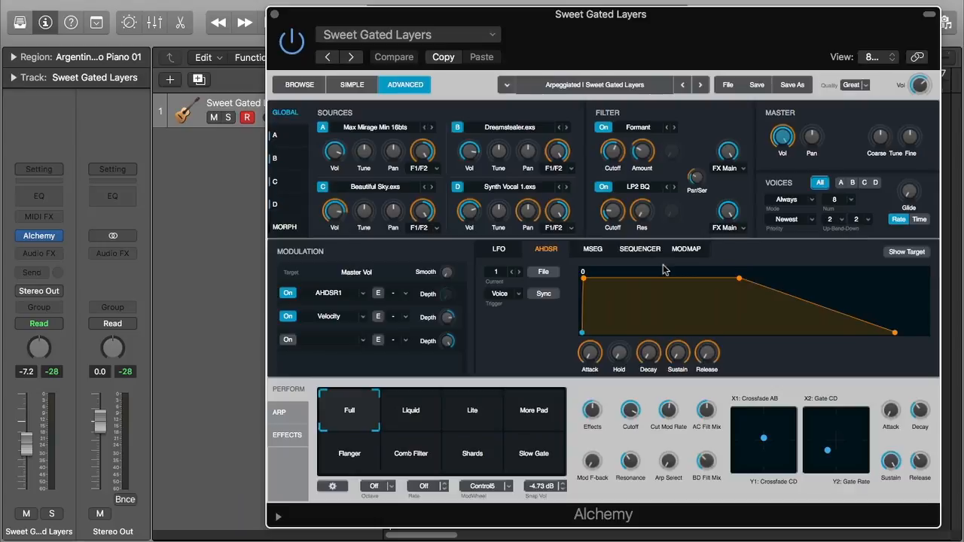
Step: Clear the Sweet Gated Layers preset in Alchemy to start from the default patch
click(729, 87)
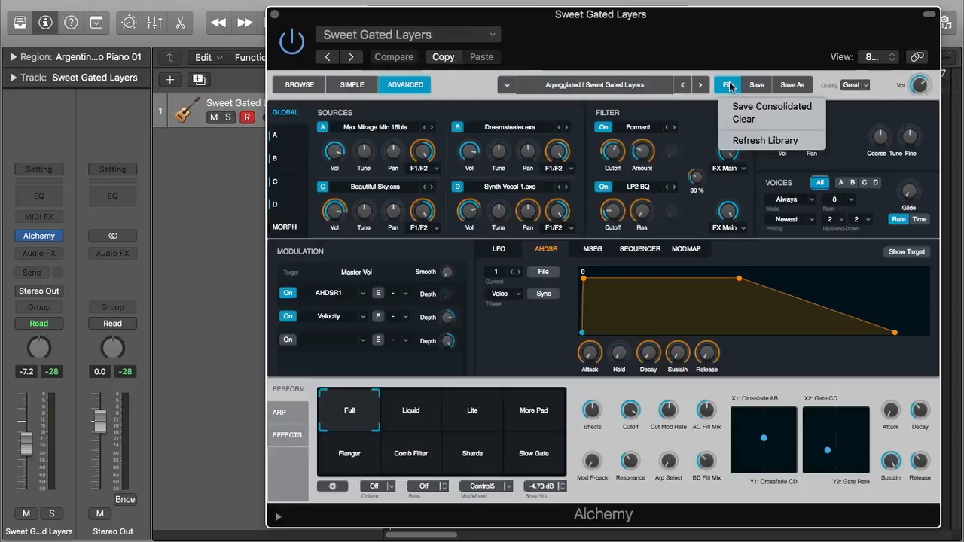
click(778, 123)
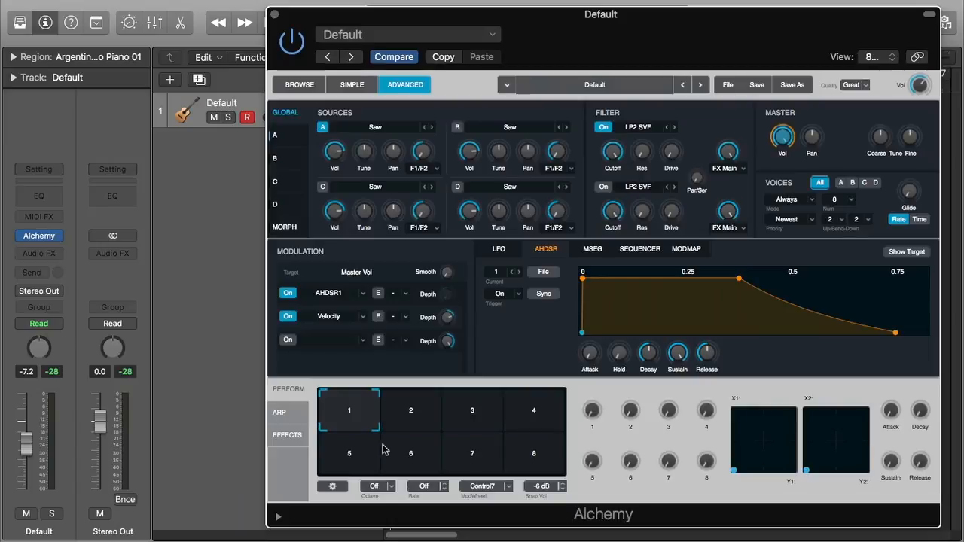
Step: Examine the default patch's arpeggiator, effects and performance controls, as well as its MSEG, AHDSR and LFO modulators
click(284, 413)
click(288, 436)
click(289, 412)
click(288, 390)
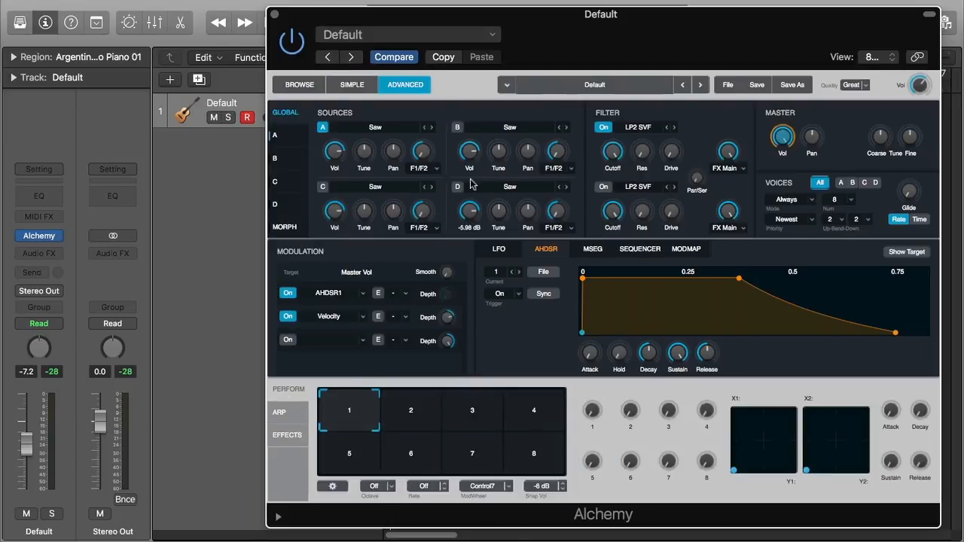
click(594, 249)
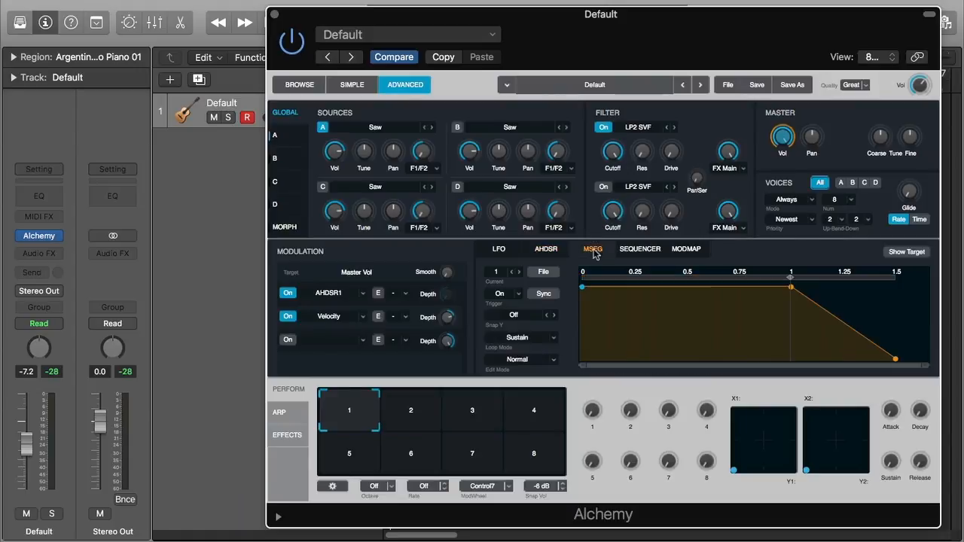
click(544, 256)
click(506, 255)
click(543, 250)
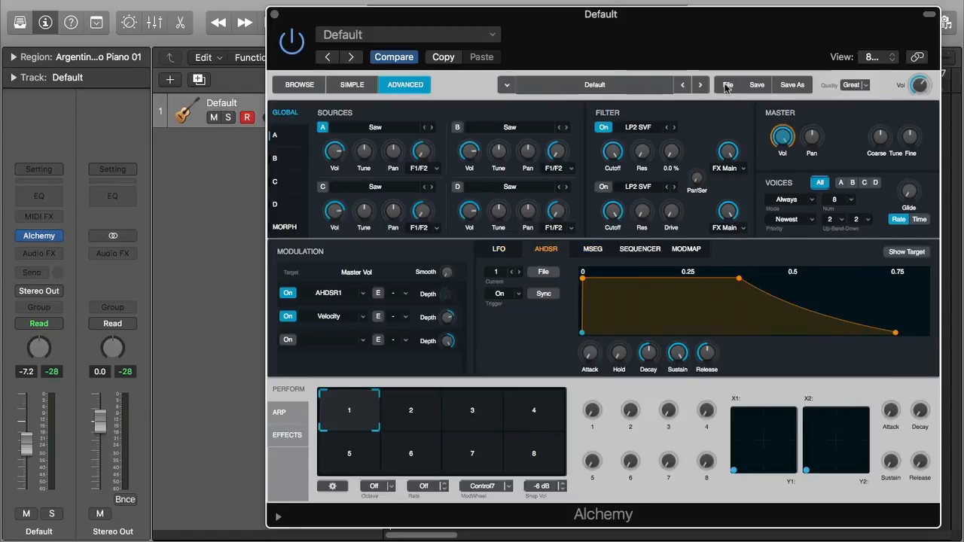
click(503, 250)
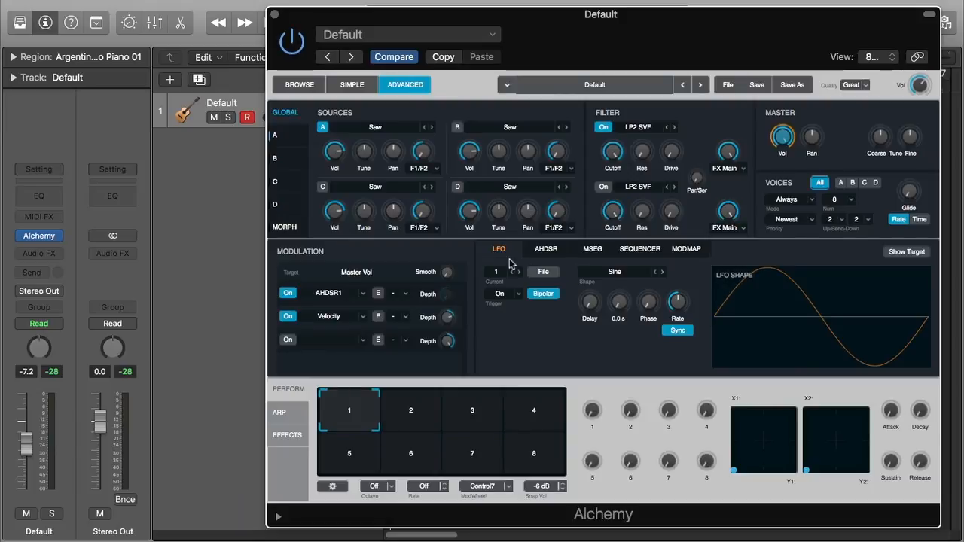
click(554, 253)
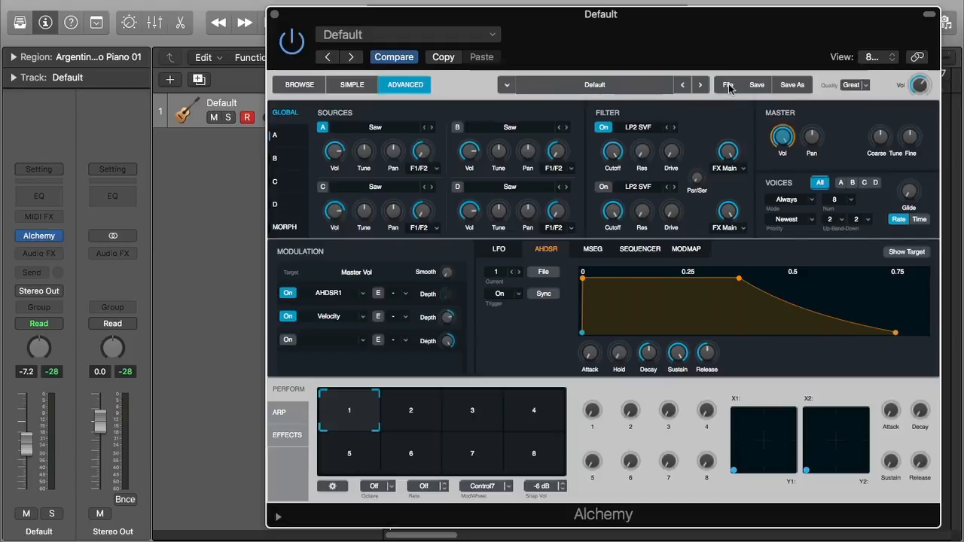
Step: Show source A's settings and switch on its additive synthesis engine
click(284, 134)
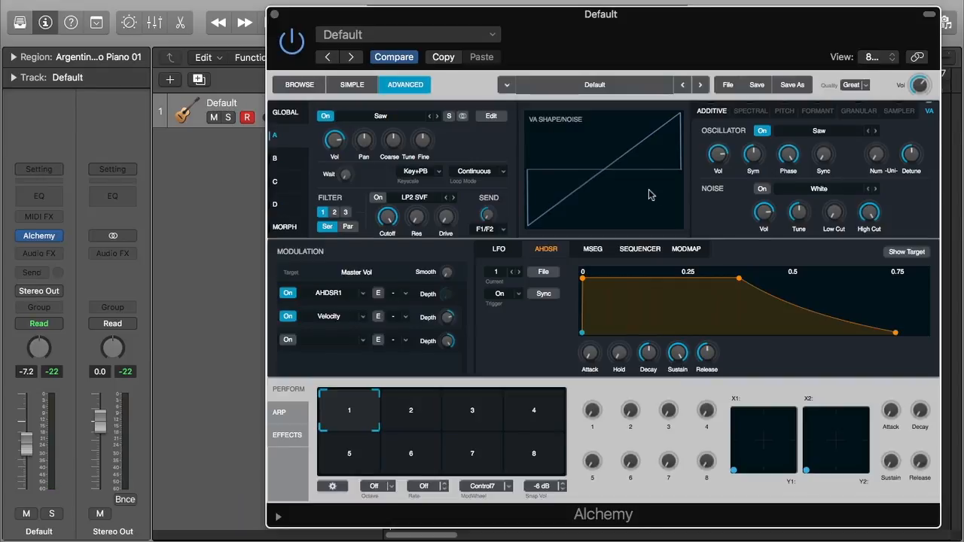
click(711, 112)
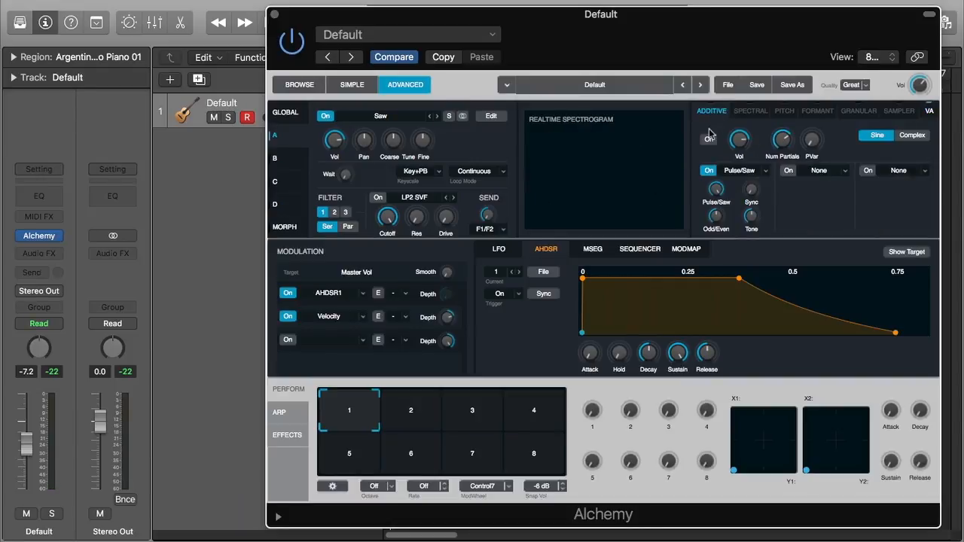
click(709, 138)
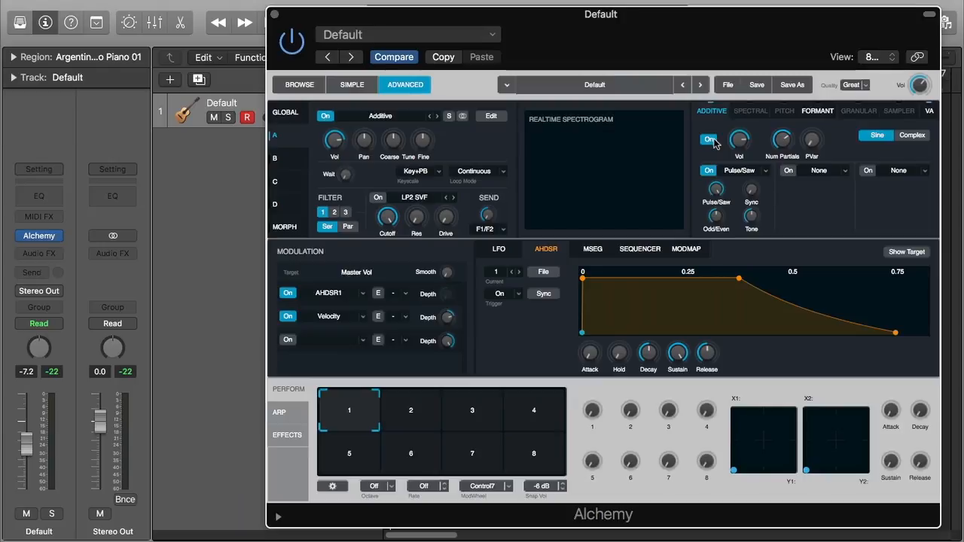
mouse_move(788, 144)
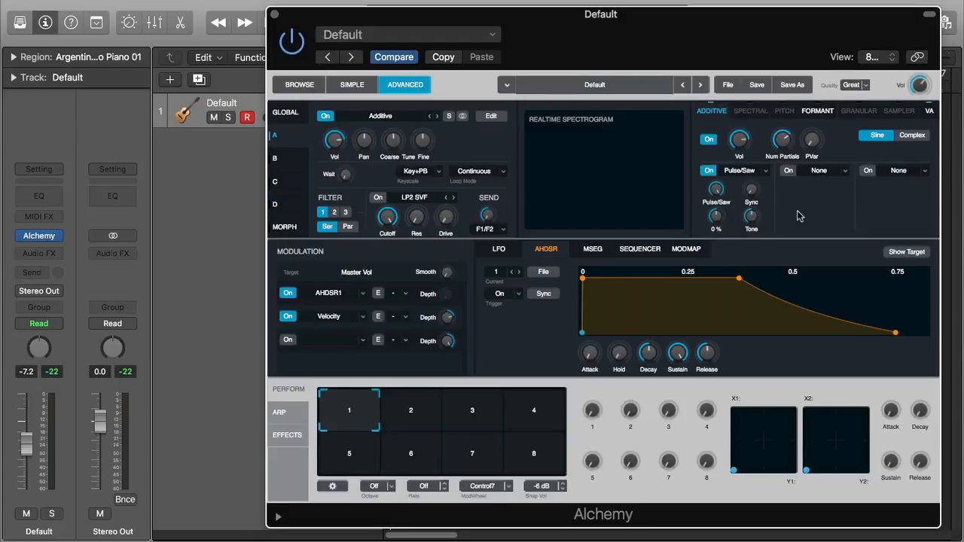
Step: Open source A in the additive editor and view the tuning, pan and phase of its partials
click(491, 116)
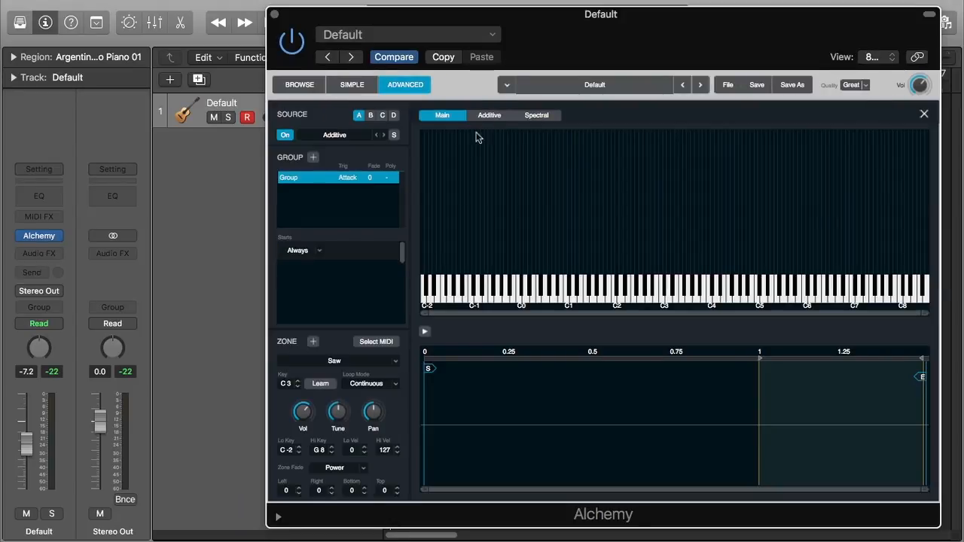
click(923, 114)
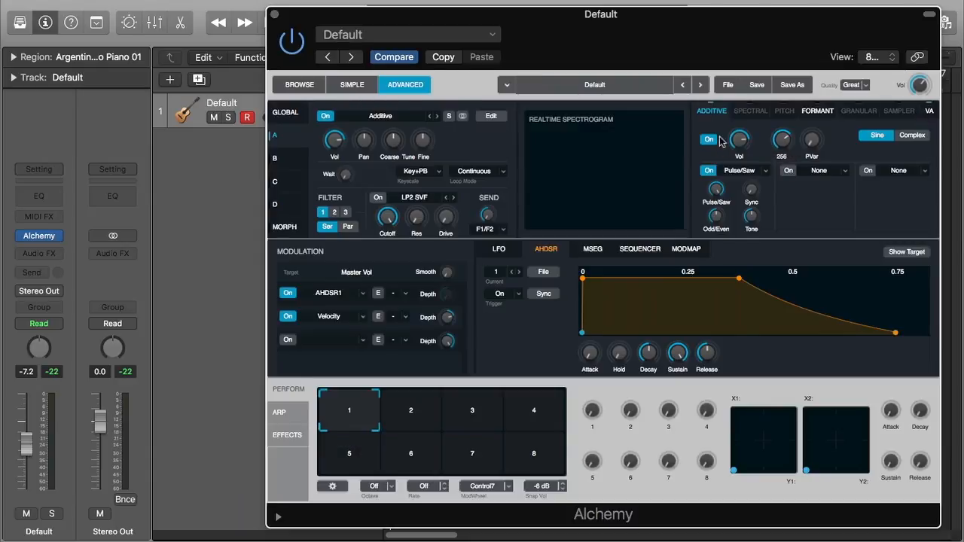
click(495, 117)
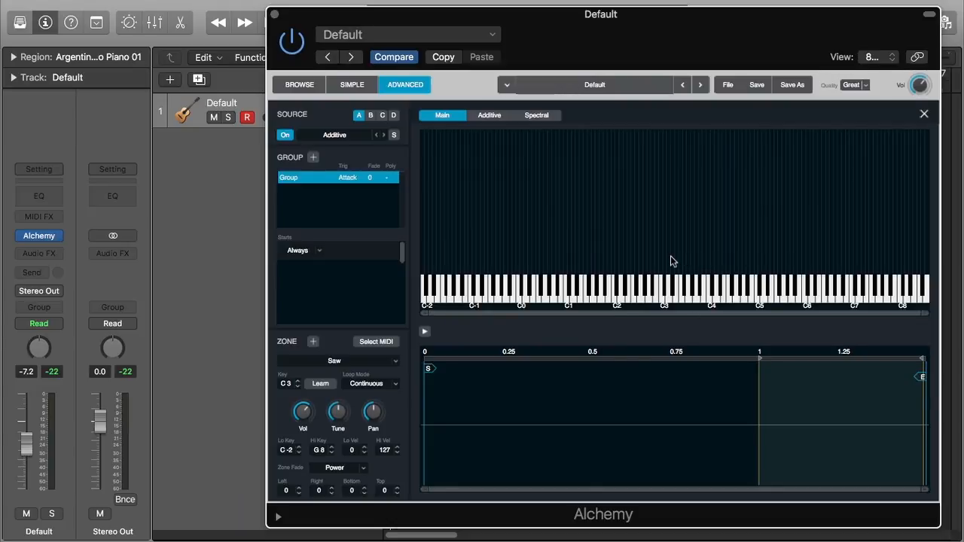
click(490, 116)
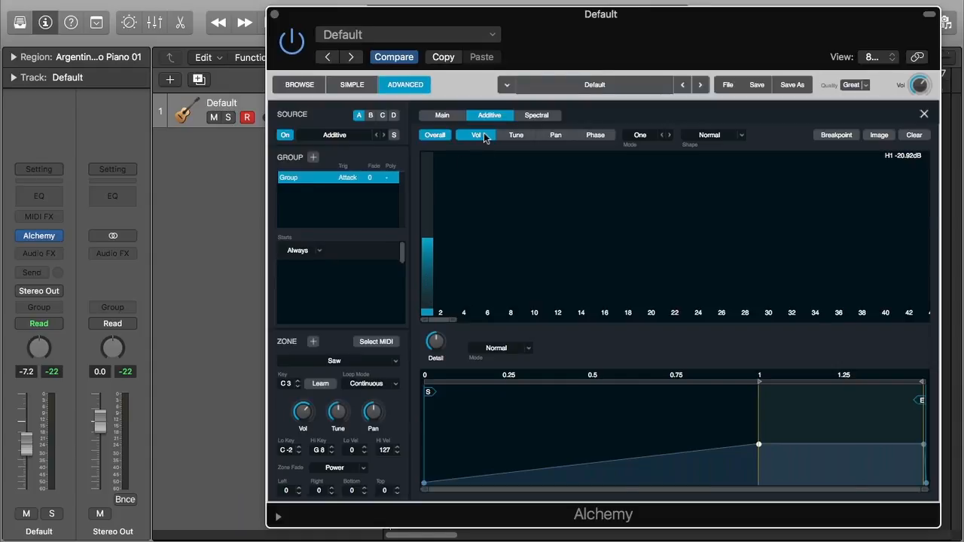
click(517, 135)
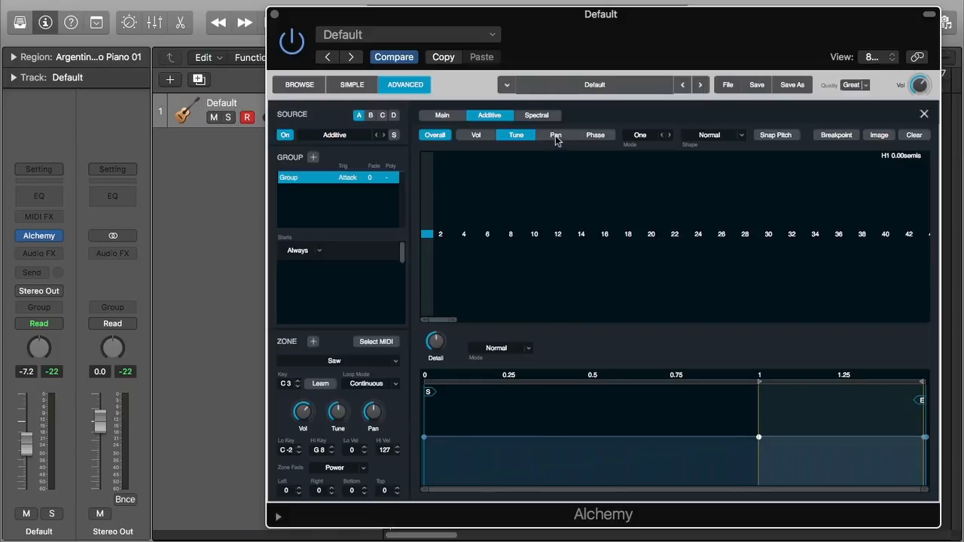
click(557, 137)
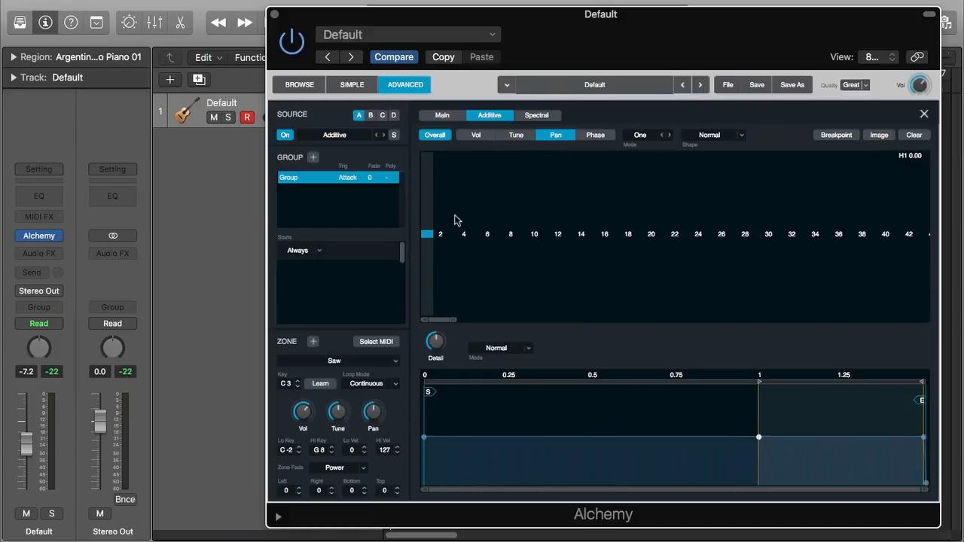
click(594, 135)
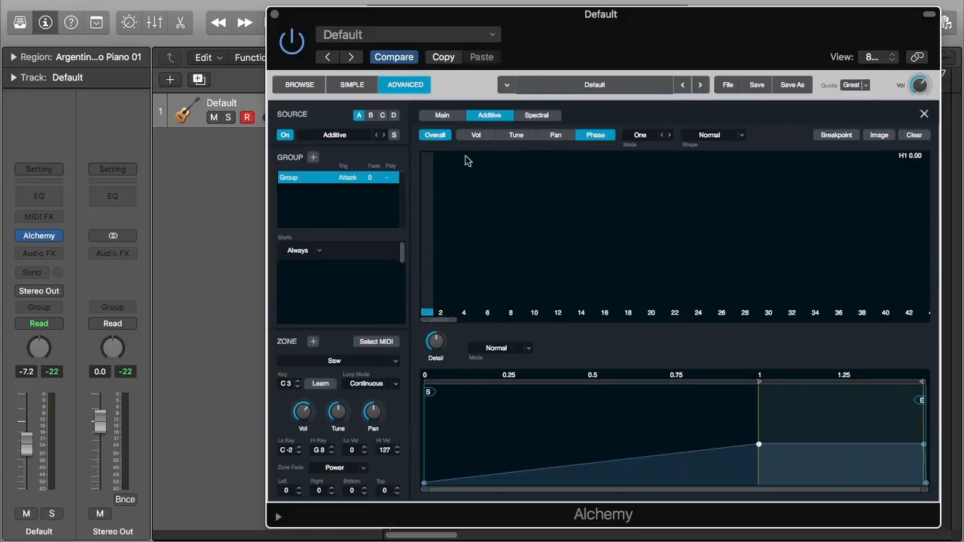
Step: Draw a wavy freehand volume contour across partials 1 to 43 of source A
click(476, 136)
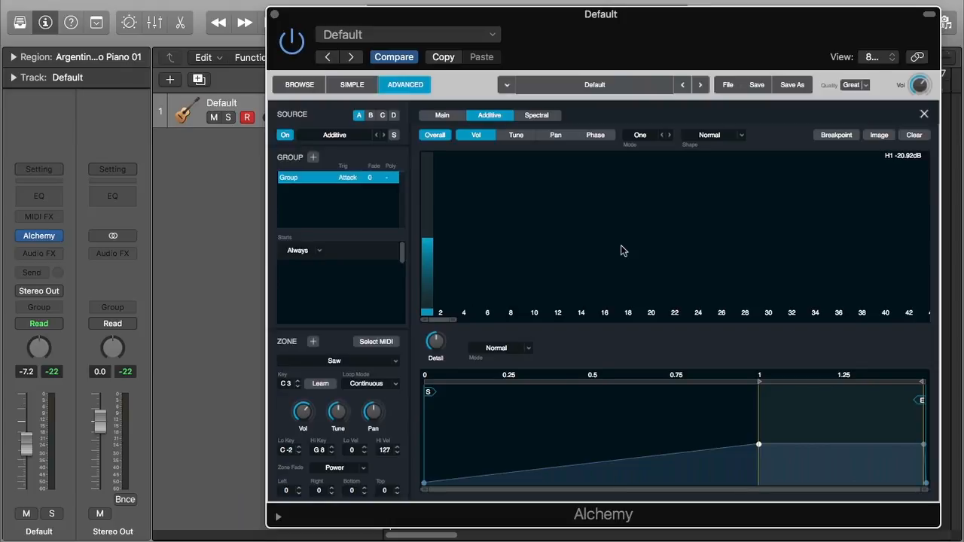
mouse_move(434, 245)
mouse_down()
mouse_move(436, 204)
mouse_move(484, 258)
mouse_move(536, 249)
mouse_move(566, 195)
mouse_move(598, 208)
mouse_move(637, 273)
mouse_move(686, 266)
mouse_move(746, 288)
mouse_move(763, 211)
mouse_move(796, 237)
mouse_move(835, 221)
mouse_move(864, 193)
mouse_move(922, 235)
mouse_up()
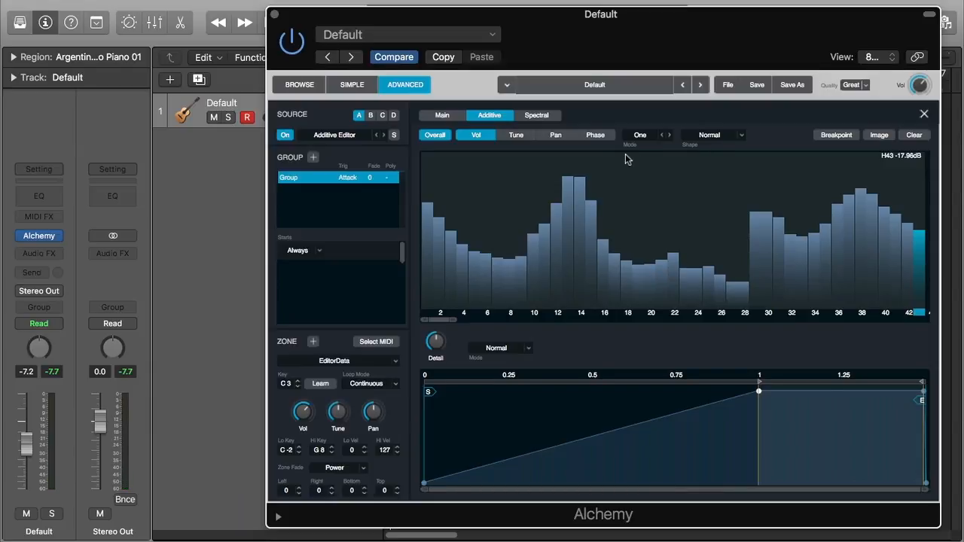
Step: Set the partial editing mode to Fifths and raise the first partial's volume to about -6.7 dB
click(644, 138)
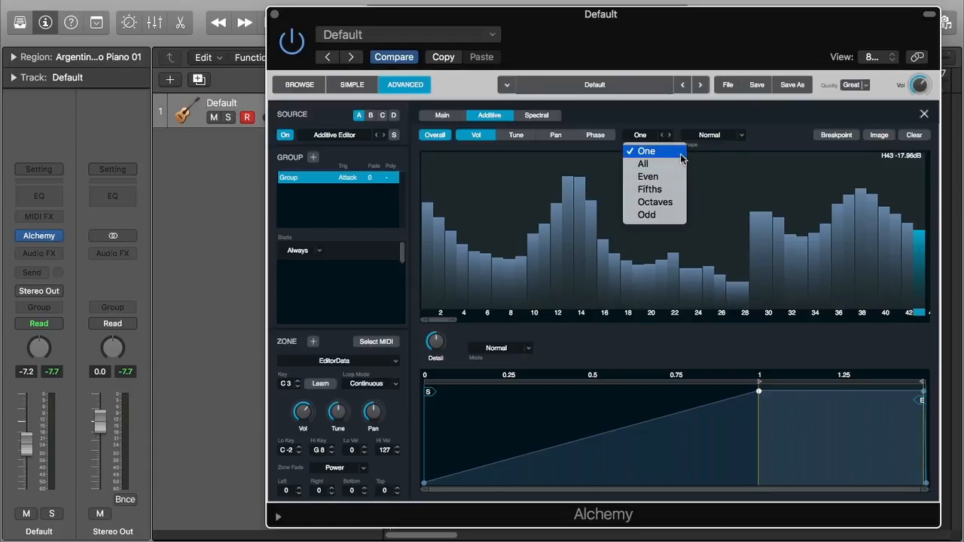
click(778, 140)
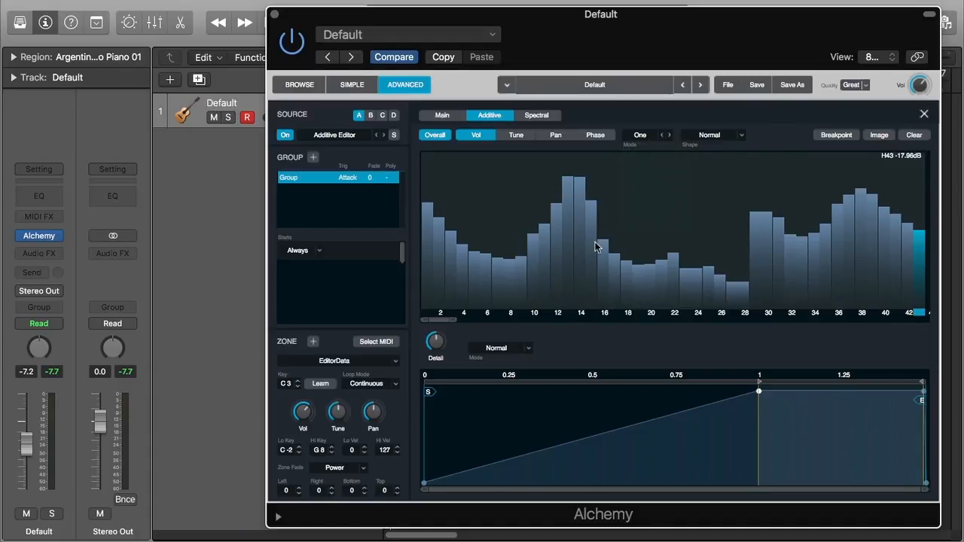
click(646, 137)
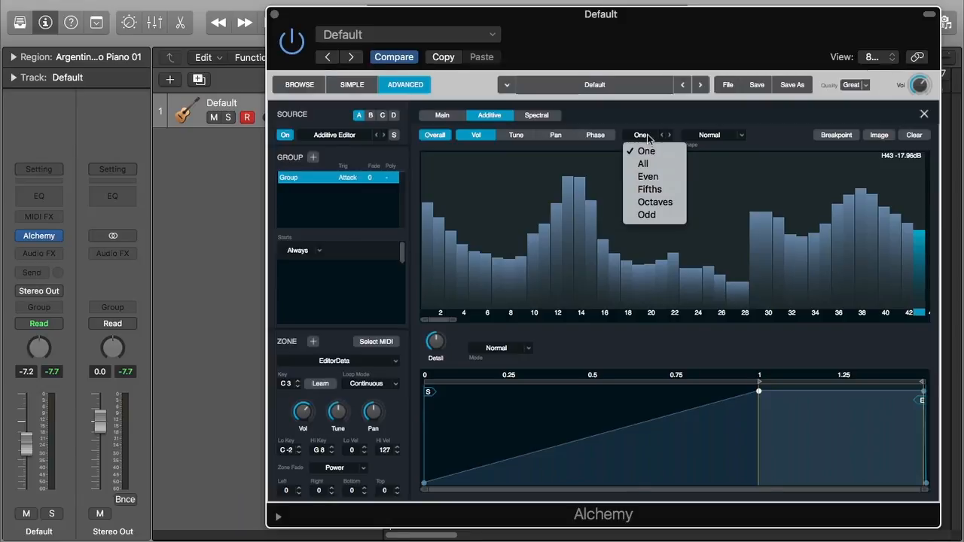
click(653, 189)
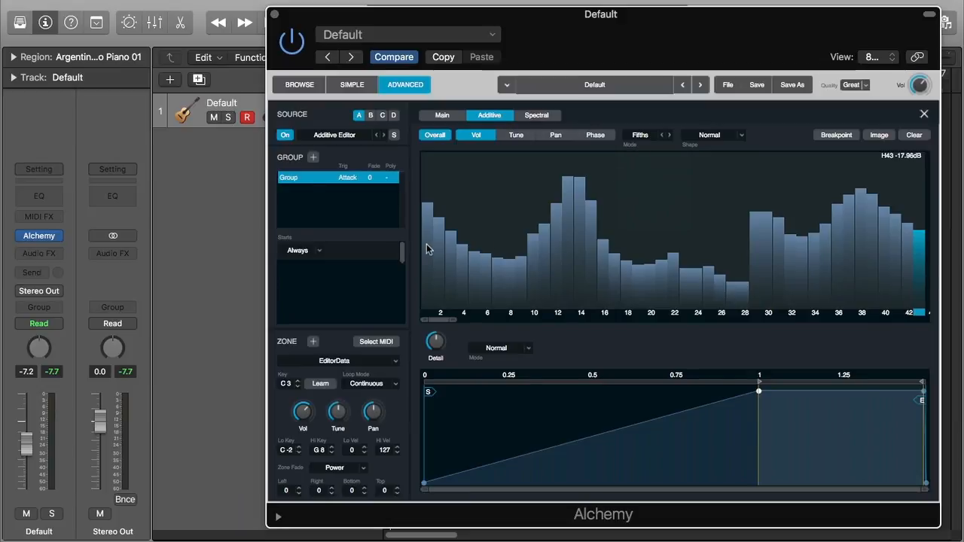
mouse_move(426, 244)
mouse_down()
mouse_move(435, 195)
mouse_move(434, 232)
mouse_up()
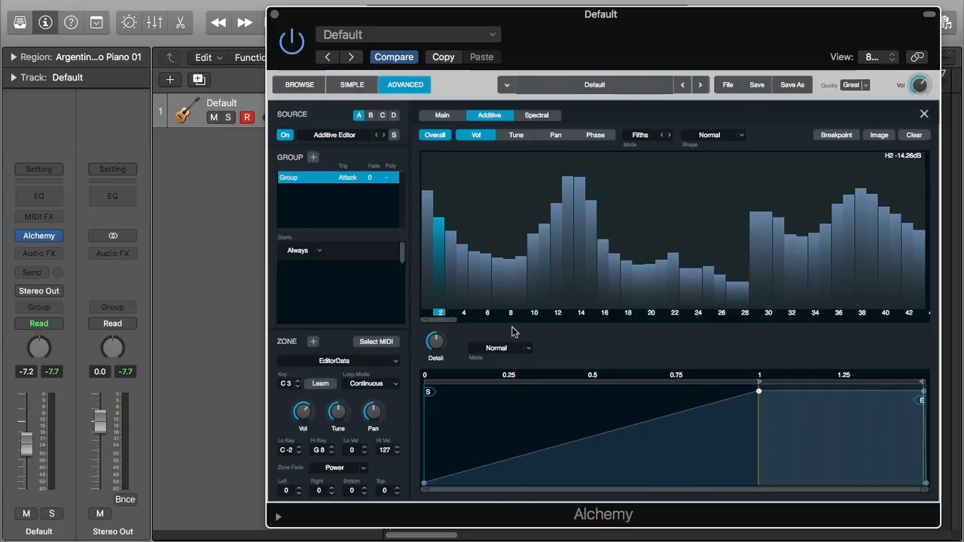
drag(453, 319, 462, 319)
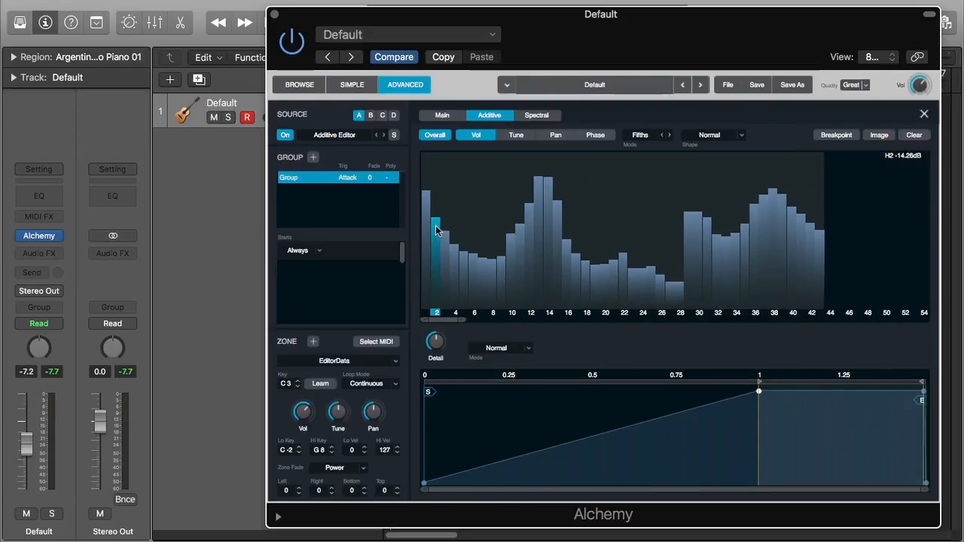
mouse_move(427, 224)
mouse_down()
mouse_move(427, 201)
mouse_move(430, 228)
mouse_up()
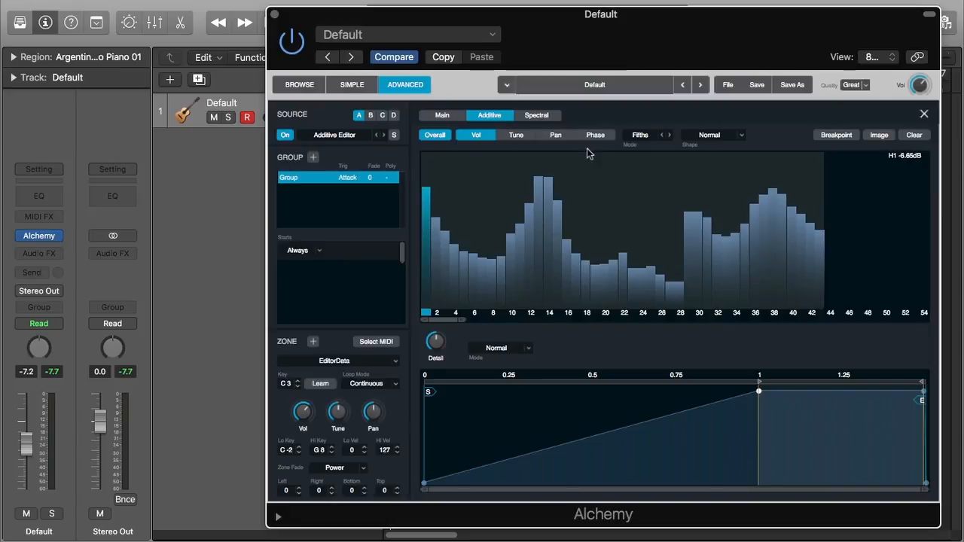
Step: Raise the volume of the fifth-related partials 1, 3, 9 and 27 of source A in Fifths mode
click(511, 136)
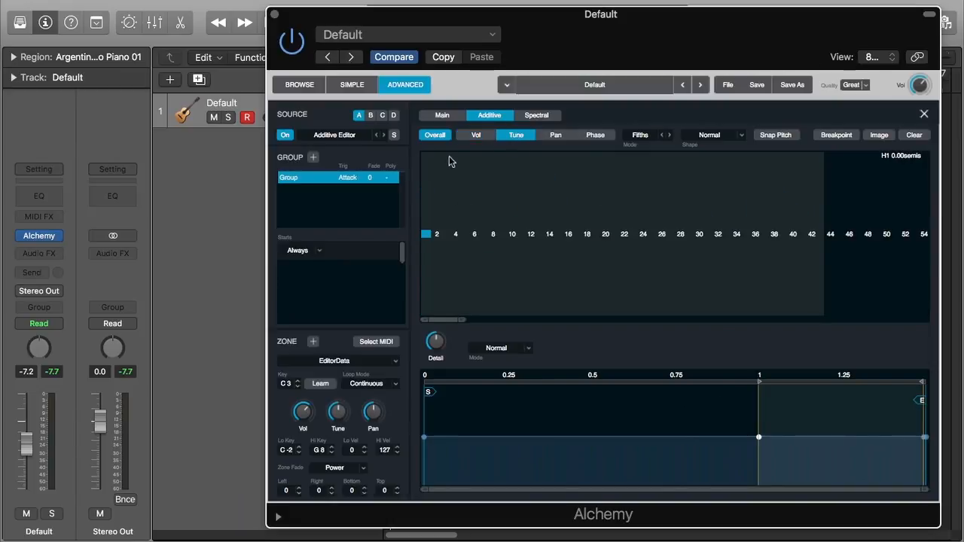
click(469, 134)
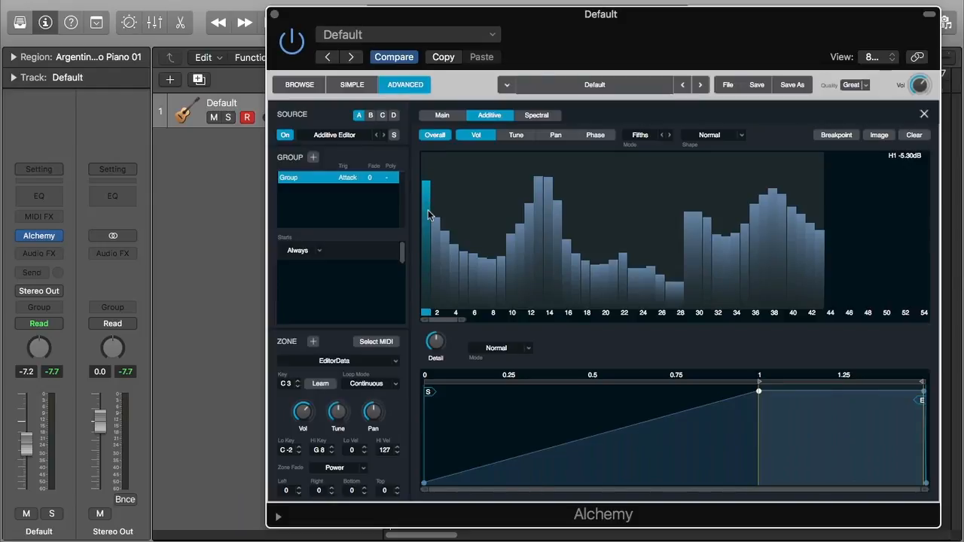
drag(443, 231, 445, 254)
mouse_move(502, 272)
mouse_down()
mouse_move(509, 244)
mouse_move(505, 269)
mouse_move(488, 274)
mouse_move(483, 214)
mouse_move(488, 278)
mouse_move(516, 232)
mouse_move(514, 262)
mouse_up()
mouse_move(634, 299)
mouse_down()
mouse_move(635, 226)
mouse_move(628, 268)
mouse_up()
drag(788, 272, 790, 201)
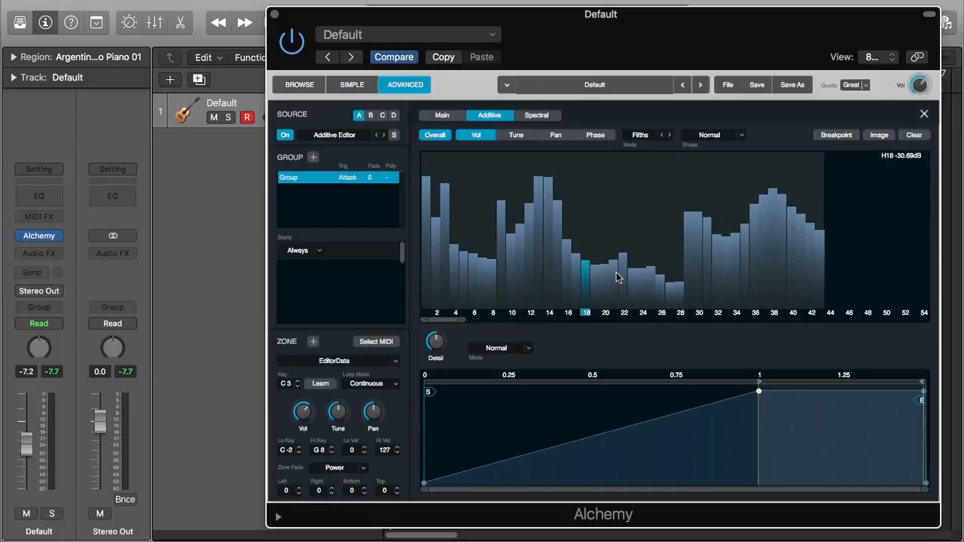
drag(670, 260, 670, 186)
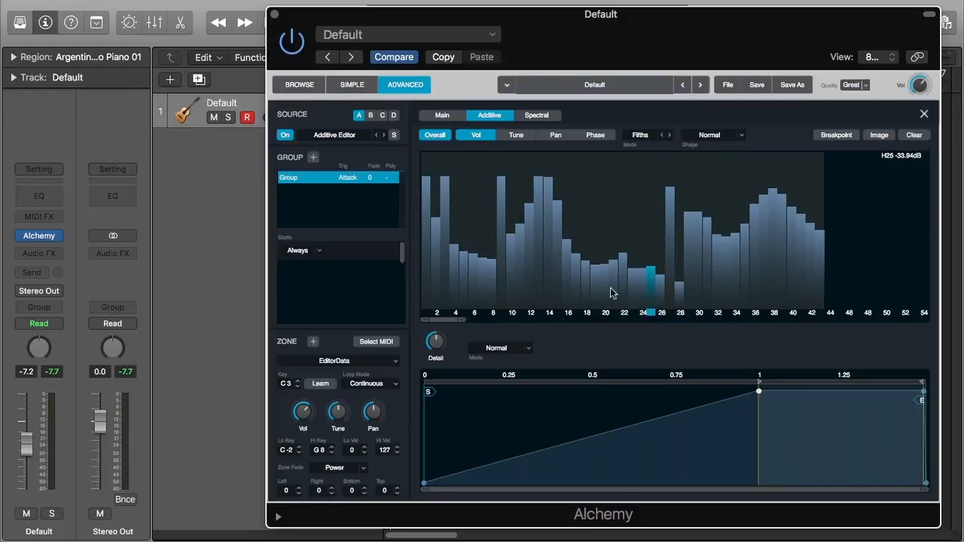
Step: Lower partial 27 together with its fifth-related partials to about -18.8 dB
drag(457, 320, 431, 320)
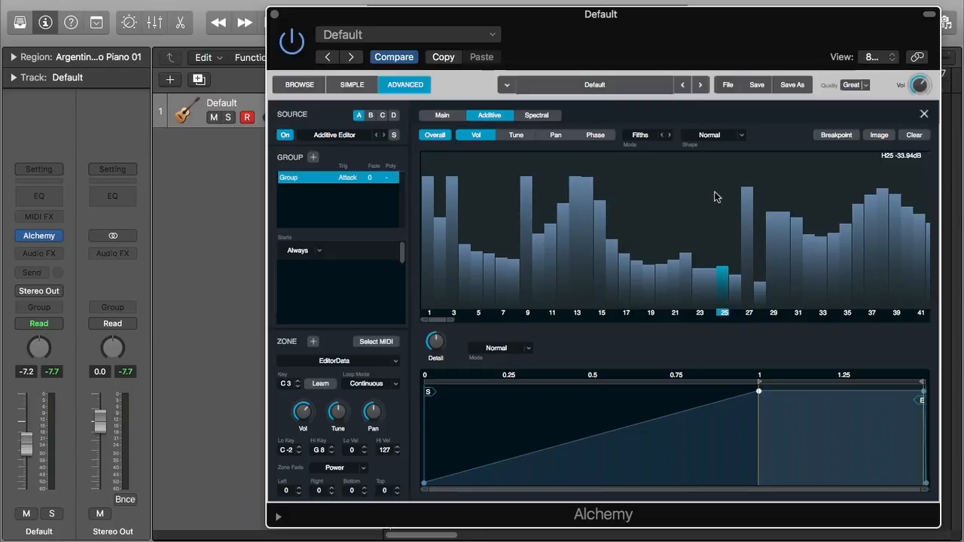
mouse_move(743, 204)
mouse_down()
mouse_move(746, 233)
mouse_move(750, 205)
mouse_move(749, 220)
mouse_up()
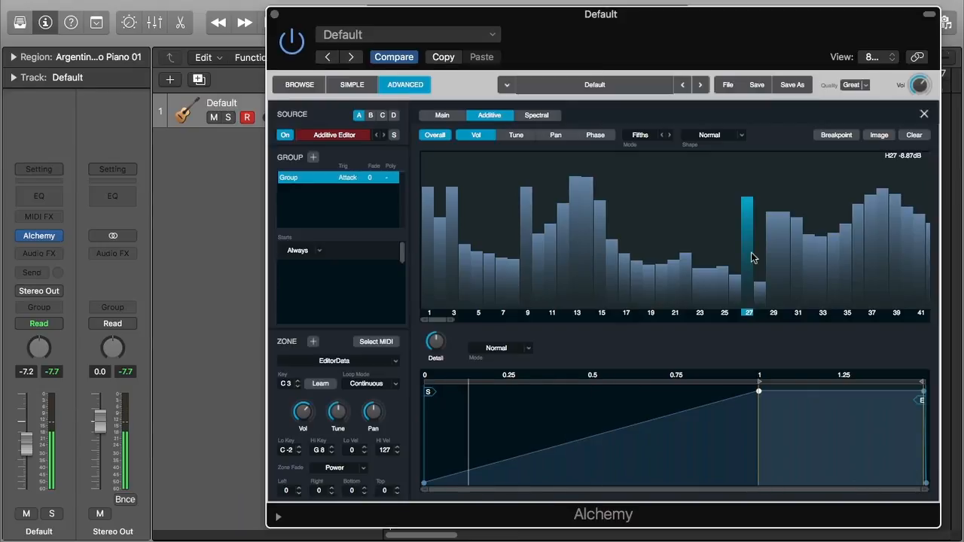
drag(750, 256, 751, 294)
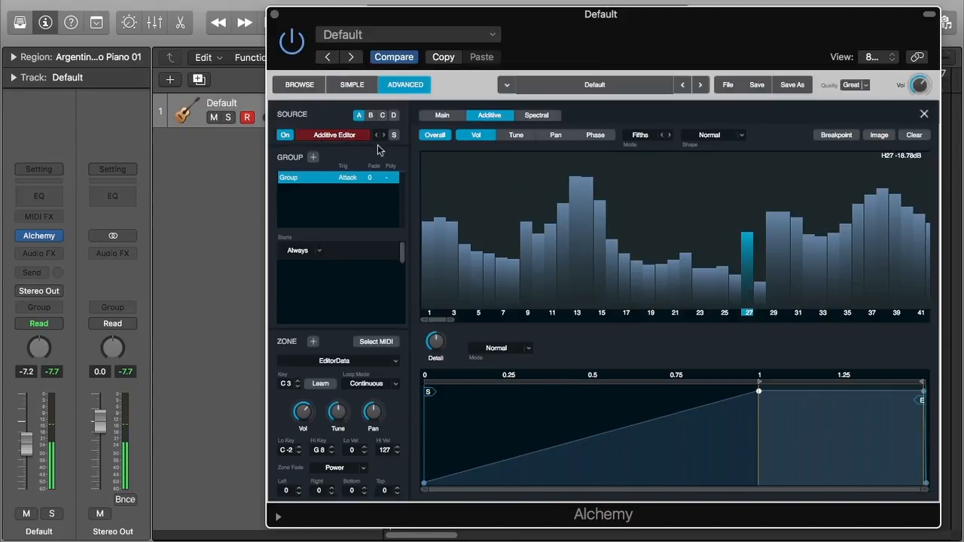
Step: Turn the Default track's volume down to about -10 dB and raise partial 9 to about -9.8 dB
drag(27, 449, 28, 460)
drag(585, 230, 587, 201)
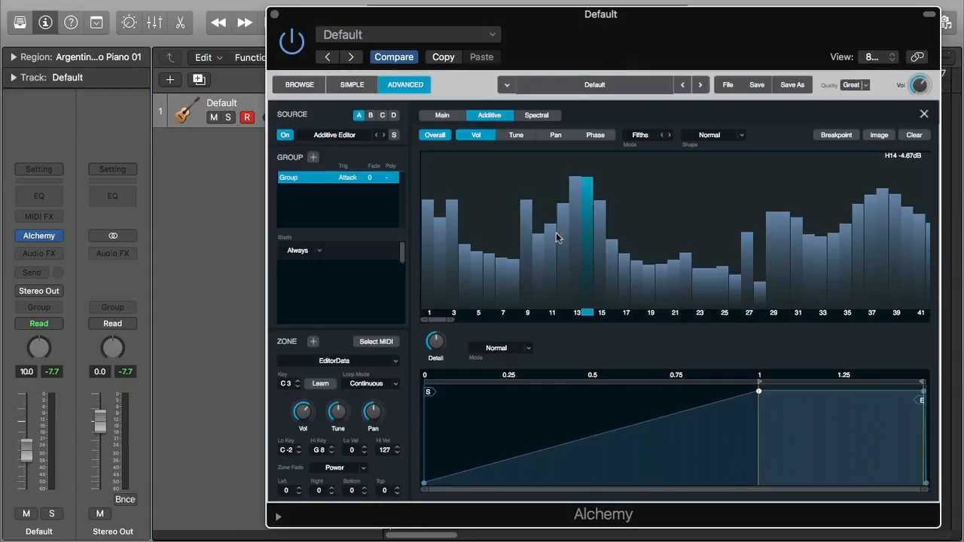
click(527, 225)
Step: Set the partial editing mode to One and lower partials 9 and 27 to -30.69 dB and partial 1 to about -10.7 dB
click(640, 136)
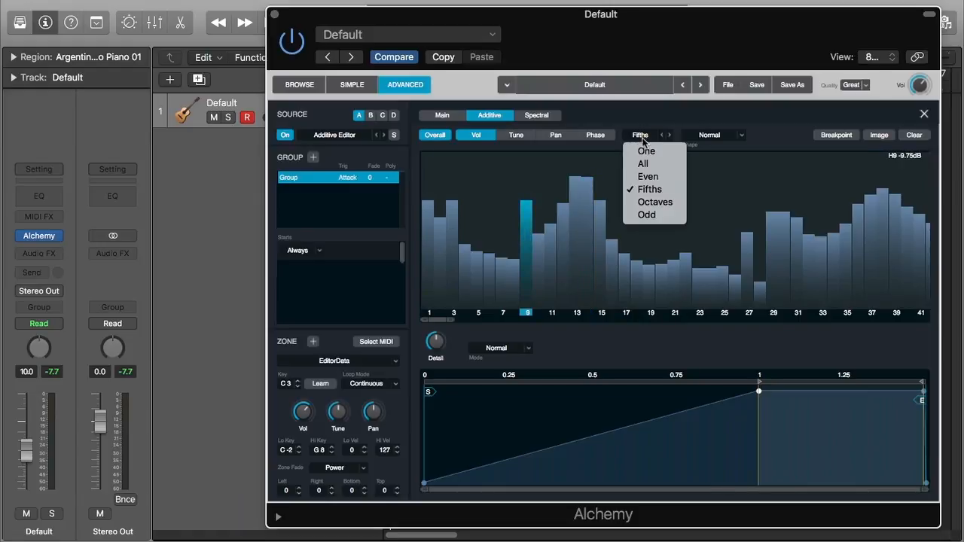
click(646, 150)
drag(528, 215, 527, 260)
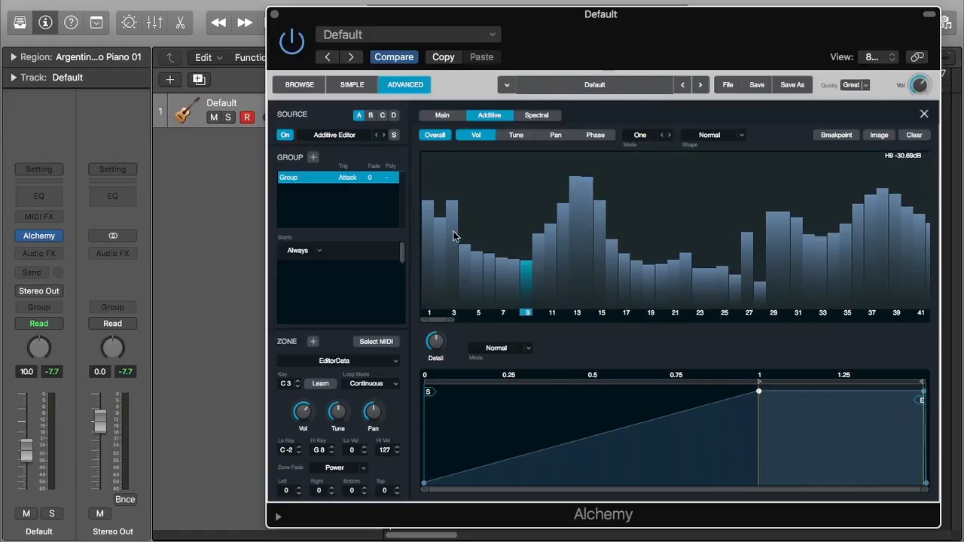
mouse_move(450, 218)
mouse_down()
mouse_move(433, 222)
mouse_move(429, 206)
mouse_up()
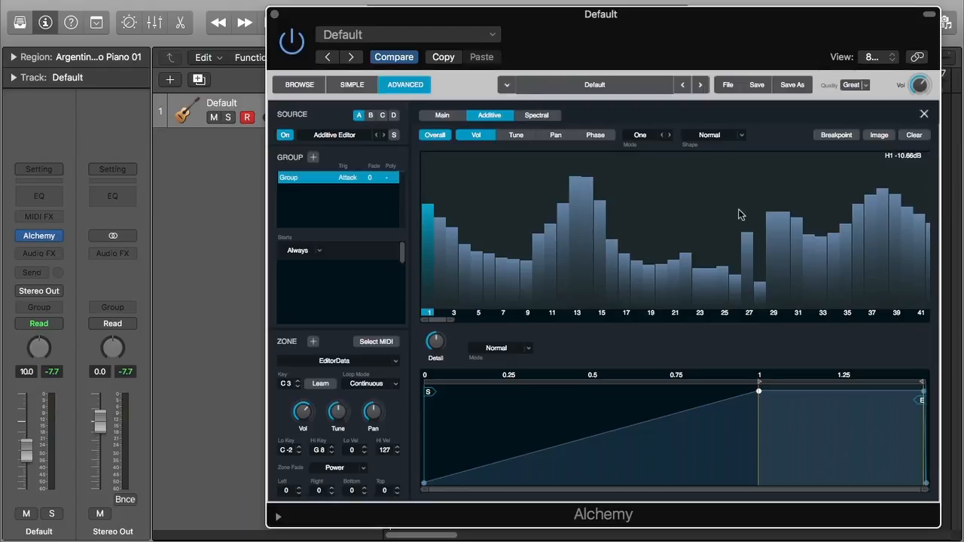
drag(744, 249, 749, 265)
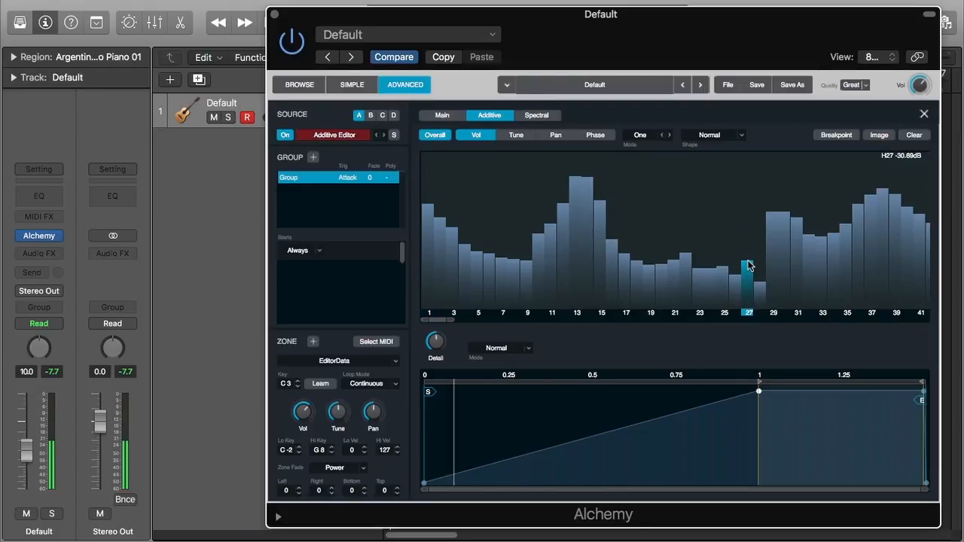
Step: Reduce source A's volume to -11.4 dB, reopen its additive editor and set the Default track's volume to -7.6 dB
click(335, 135)
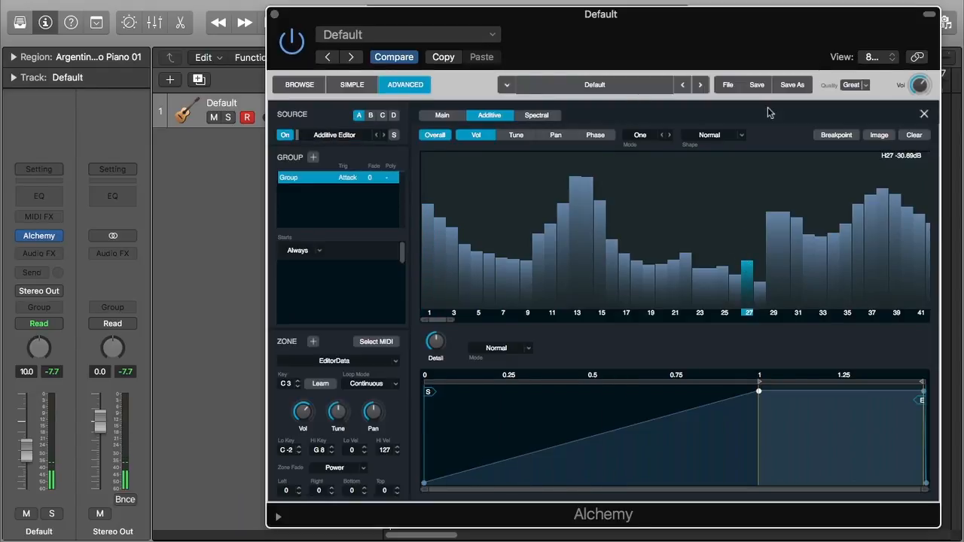
click(924, 113)
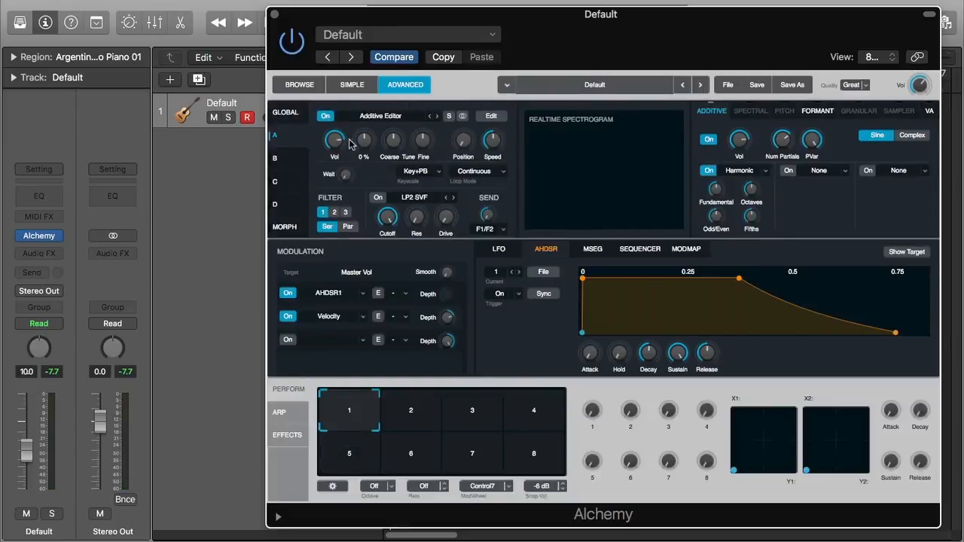
drag(336, 144, 336, 146)
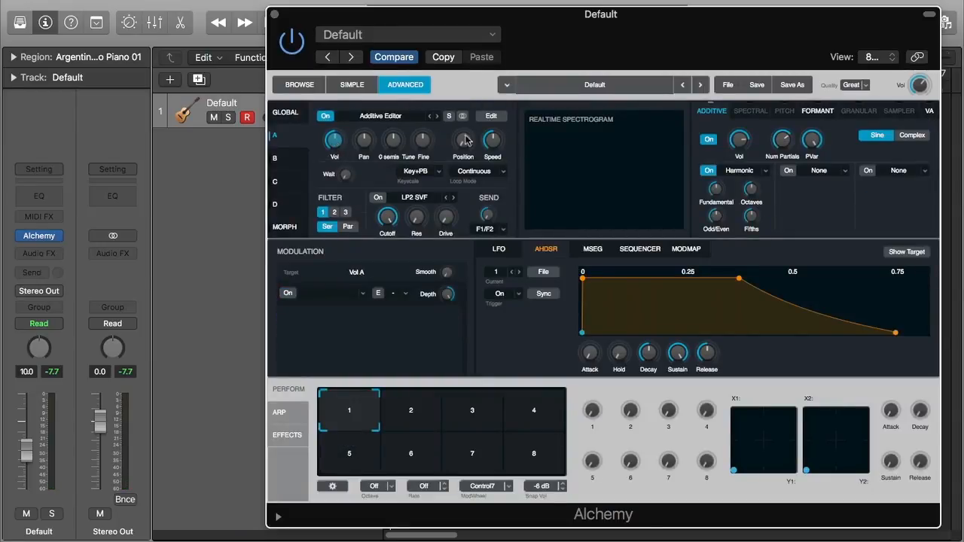
drag(334, 136, 337, 128)
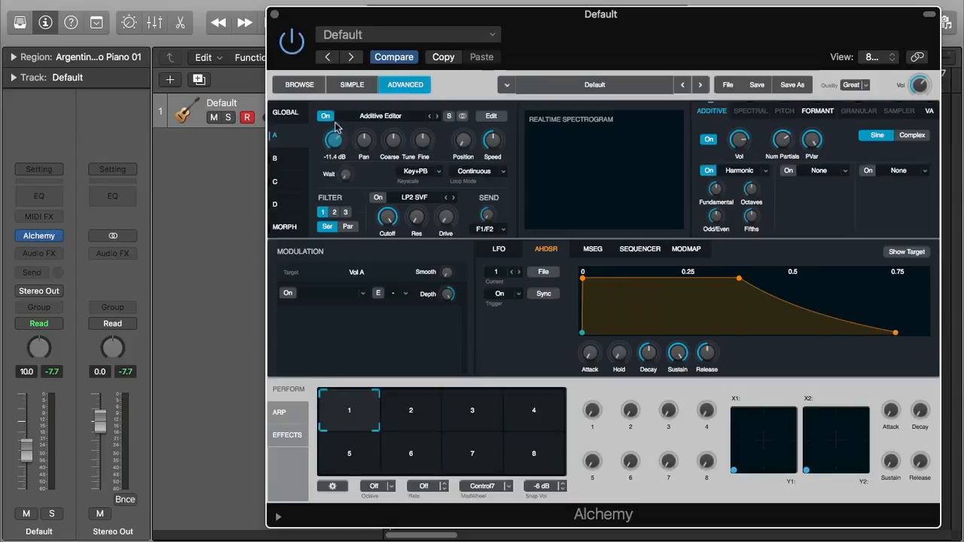
click(739, 139)
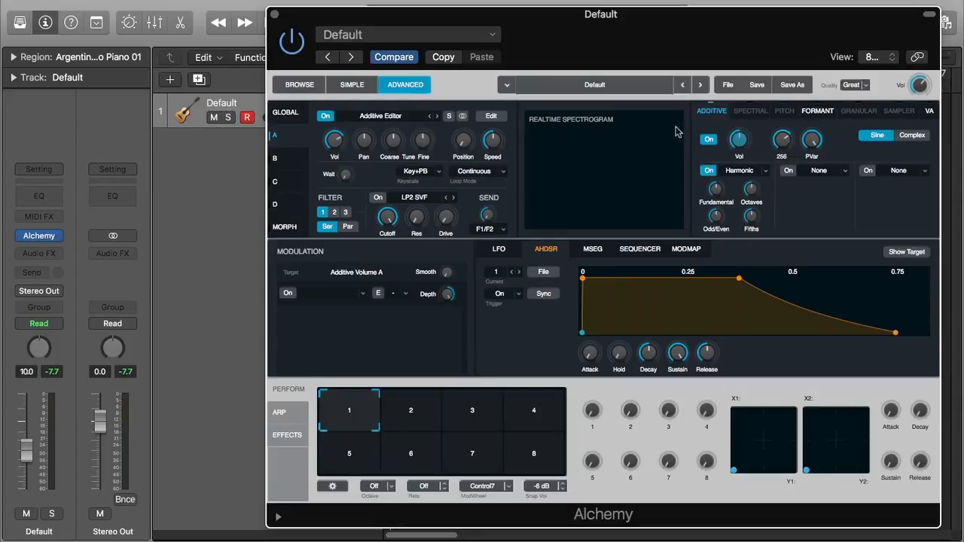
click(498, 116)
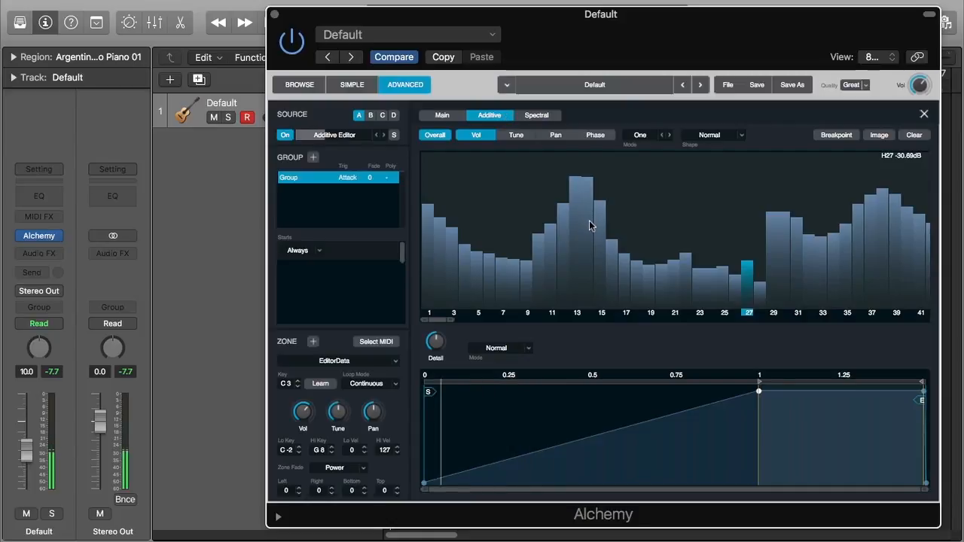
drag(20, 457, 22, 451)
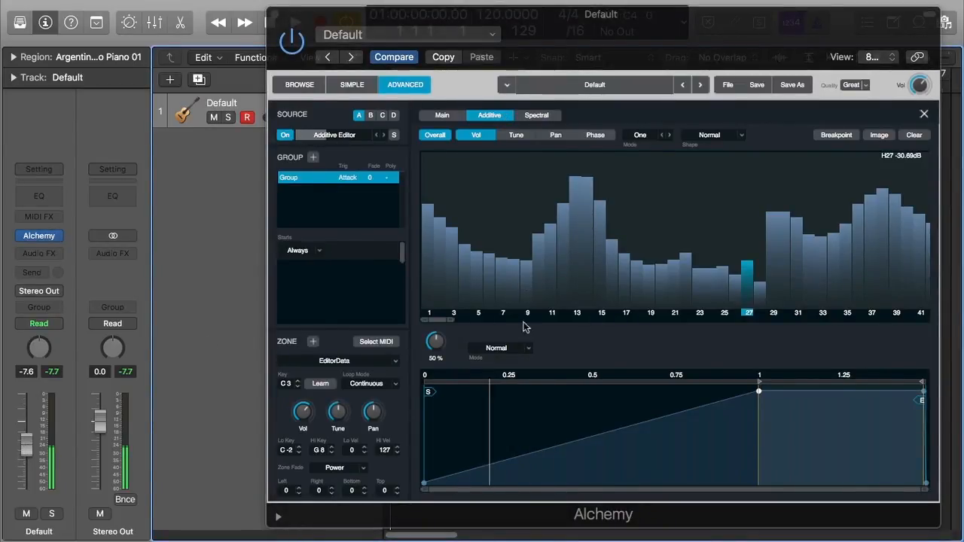
Step: Continue the freehand volume contour across partials 44 to about 177 of source A
drag(448, 320, 494, 325)
mouse_move(653, 250)
mouse_down()
mouse_move(695, 276)
mouse_move(843, 236)
mouse_move(916, 245)
mouse_up()
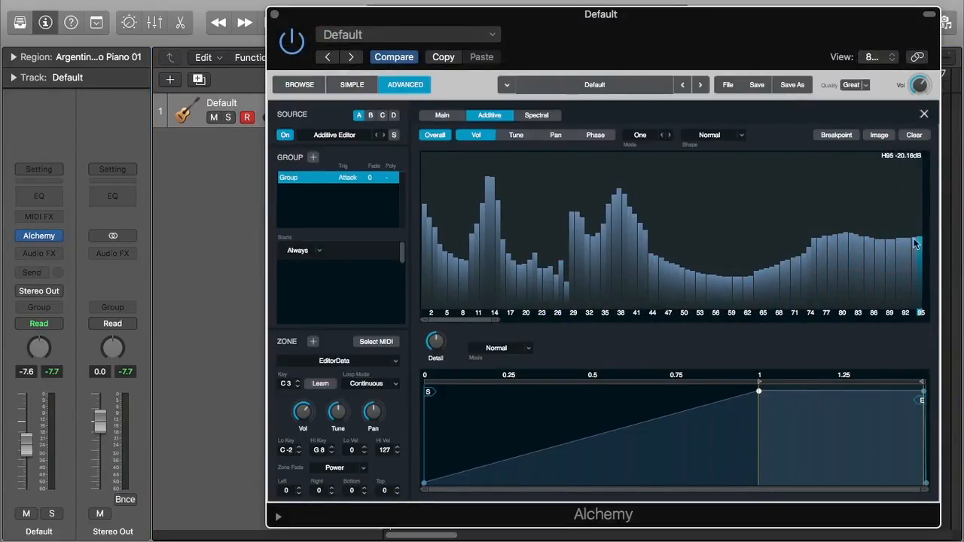
drag(497, 320, 545, 320)
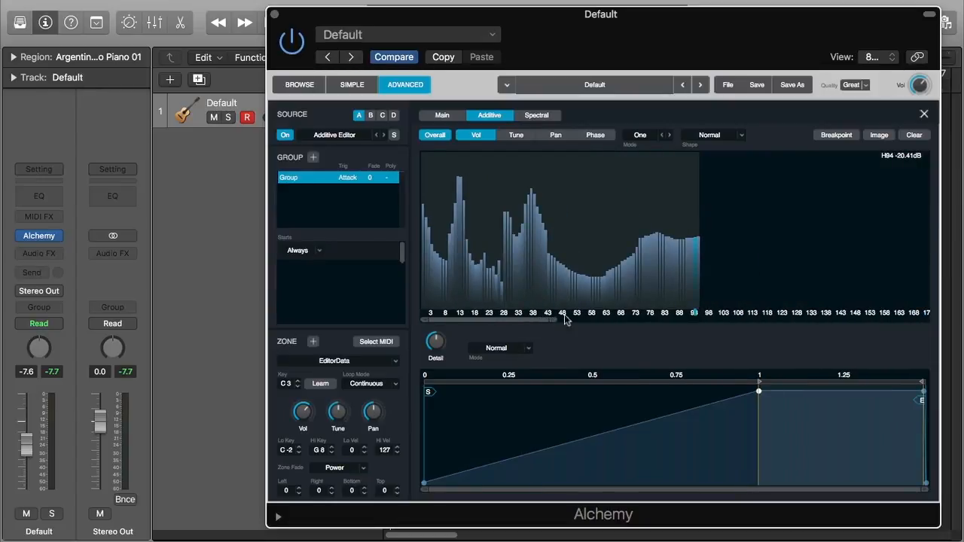
mouse_move(694, 259)
mouse_down()
mouse_move(774, 273)
mouse_move(874, 238)
mouse_move(939, 262)
mouse_up()
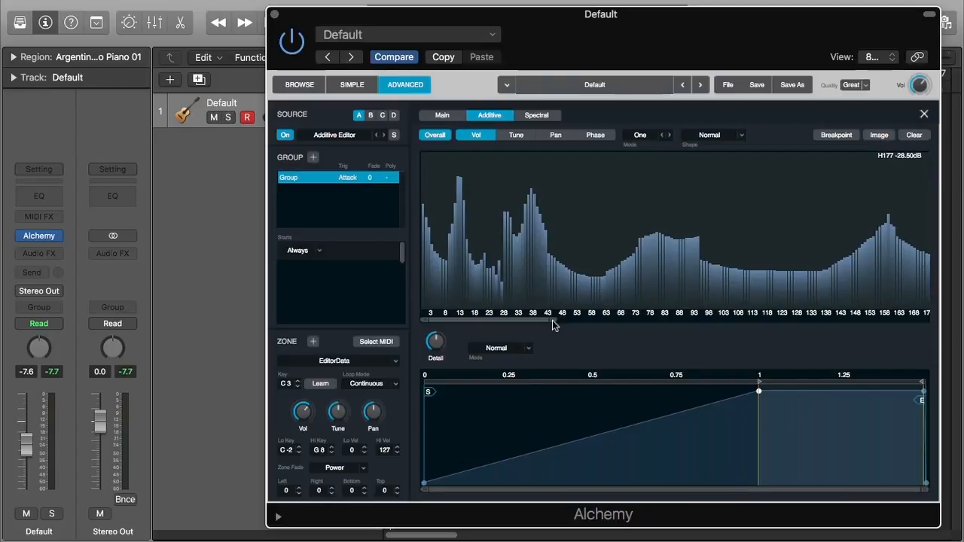
Step: Extend the volume contour to the partials around 284 and reshape the levels around partials 95 to 124
drag(548, 318, 671, 317)
mouse_move(731, 263)
mouse_down()
mouse_move(920, 254)
mouse_move(939, 233)
mouse_move(821, 258)
mouse_move(791, 280)
mouse_move(789, 216)
mouse_move(787, 274)
mouse_move(819, 280)
mouse_move(900, 263)
mouse_move(920, 276)
mouse_move(903, 284)
mouse_up()
mouse_move(644, 265)
mouse_down()
mouse_move(631, 258)
mouse_move(639, 215)
mouse_move(610, 265)
mouse_move(629, 240)
mouse_up()
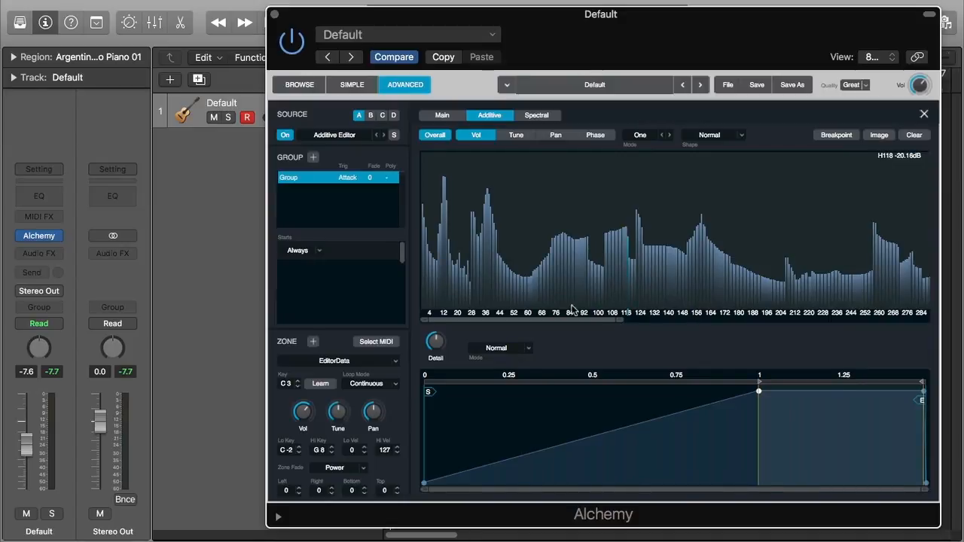
Step: Set the partial editing mode to Fifths, then boost the fifth-related partials up to about 243 and pull them back down
click(639, 135)
click(742, 116)
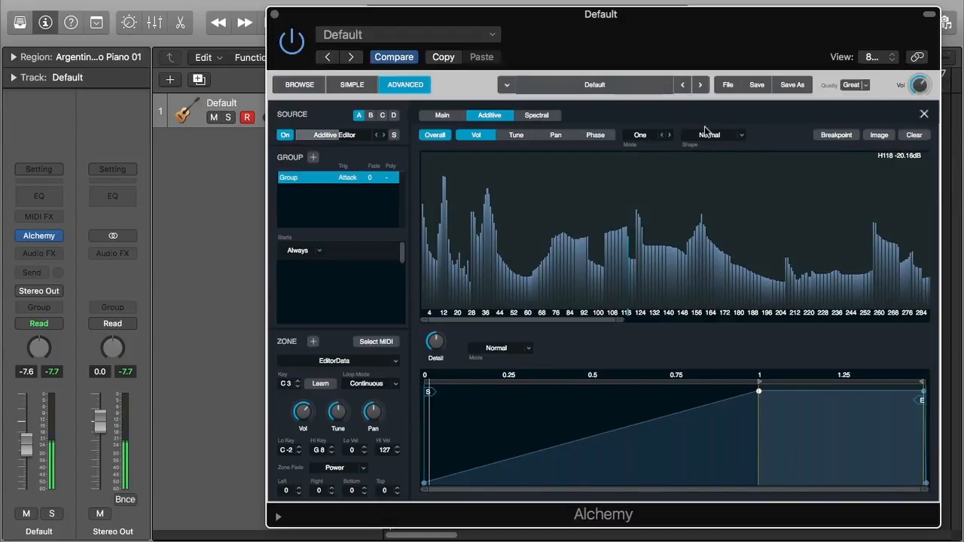
click(642, 136)
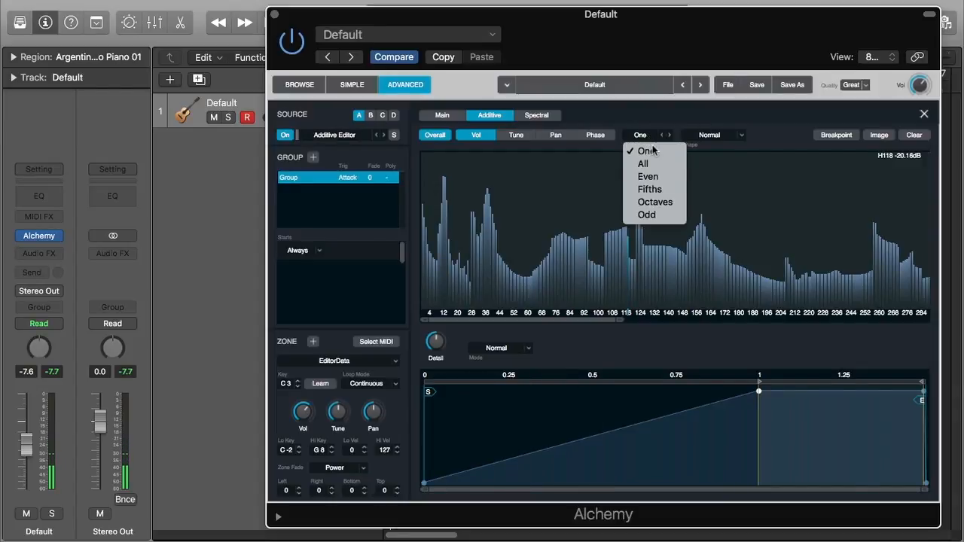
click(665, 189)
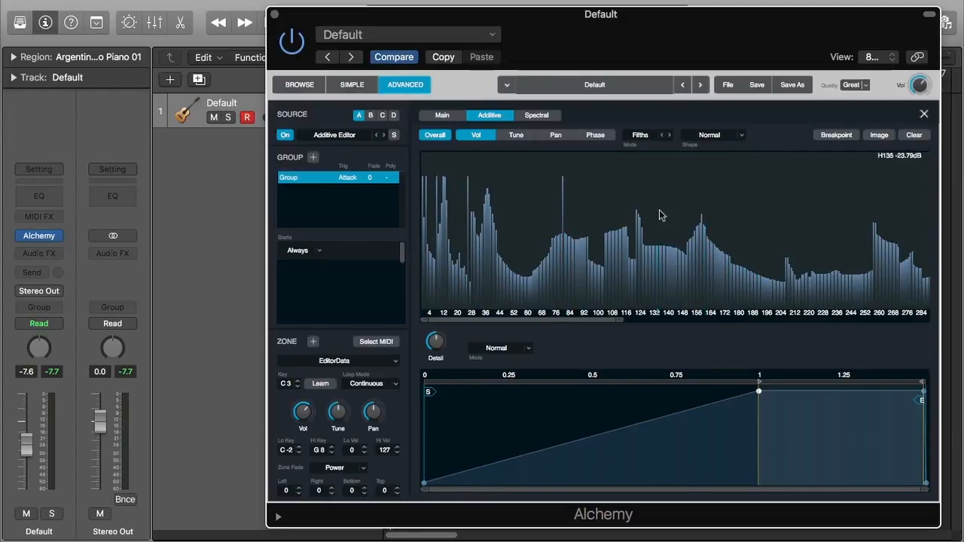
mouse_move(821, 297)
mouse_down()
mouse_move(832, 199)
mouse_move(884, 279)
mouse_move(894, 209)
mouse_move(909, 273)
mouse_up()
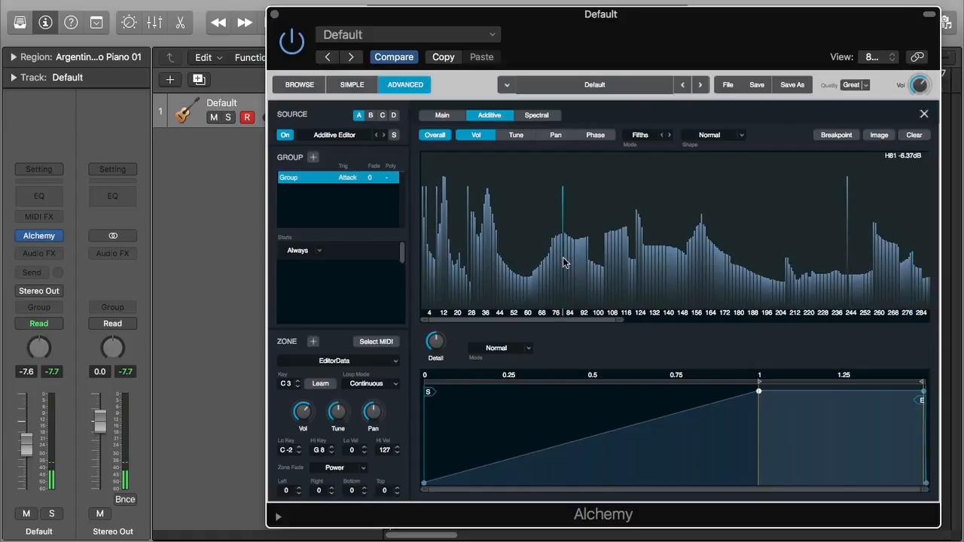
drag(565, 276, 565, 296)
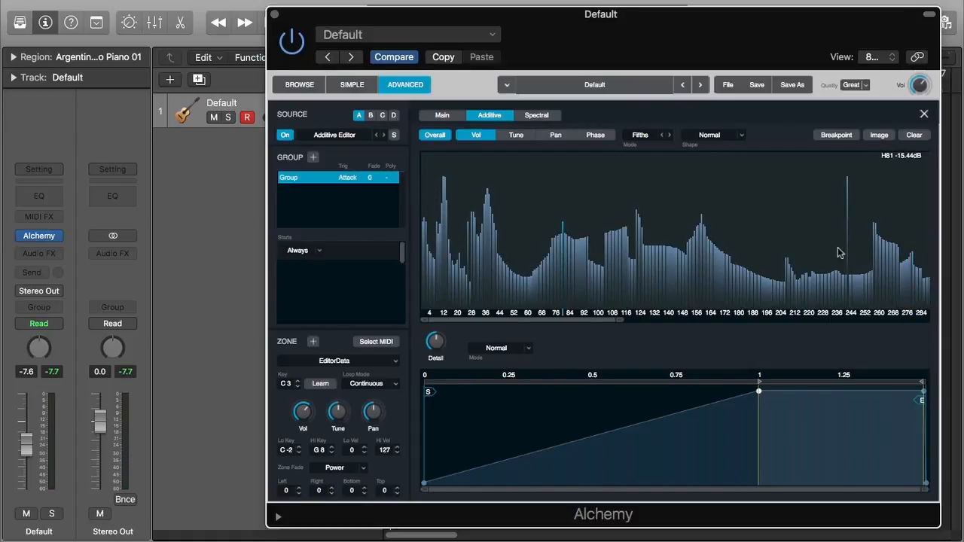
drag(849, 258, 848, 375)
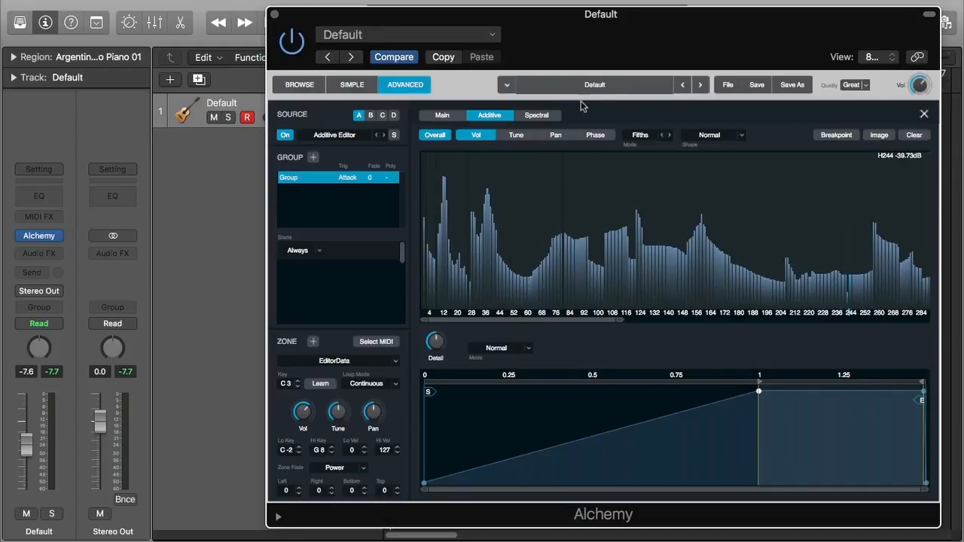
Step: Set the partial editing mode to One and redraw smoother volume contours over roughly partials 1 to 52 and 208 to 245
click(644, 134)
click(641, 151)
drag(439, 271, 419, 234)
mouse_move(441, 267)
mouse_down()
mouse_move(452, 277)
mouse_move(470, 256)
mouse_move(490, 264)
mouse_up()
mouse_move(784, 277)
mouse_down()
mouse_move(823, 267)
mouse_move(852, 277)
mouse_up()
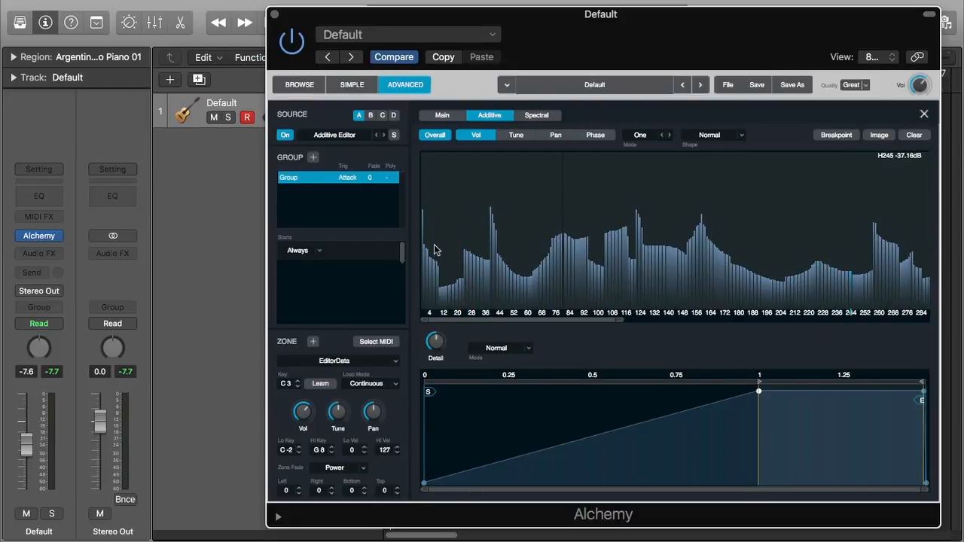
mouse_move(427, 242)
mouse_down()
mouse_move(460, 281)
mouse_move(493, 248)
mouse_move(549, 258)
mouse_up()
drag(498, 277, 516, 270)
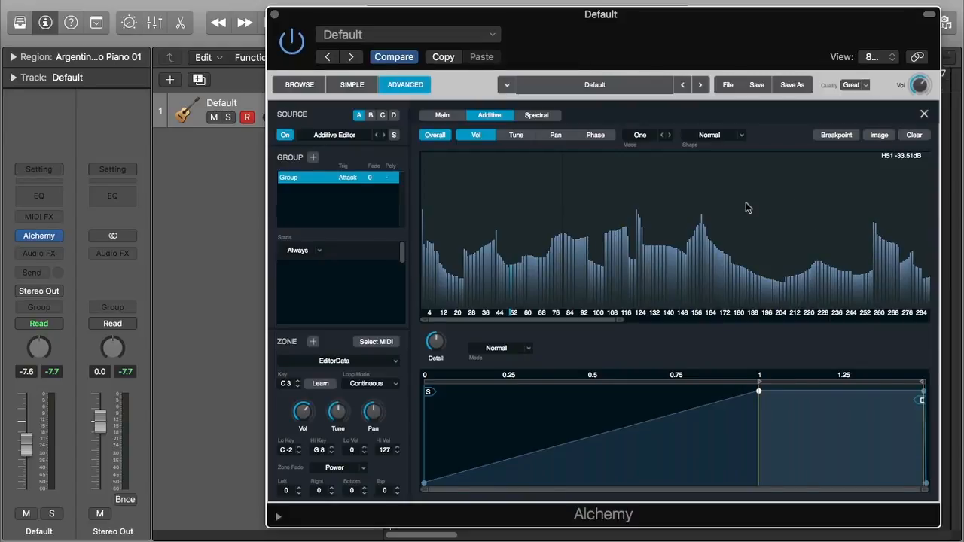
Step: Draw a wavy upward tuning contour across partials 1 to about 284, with partial 1 at 3.50 semitones and a smooth upper end
click(518, 138)
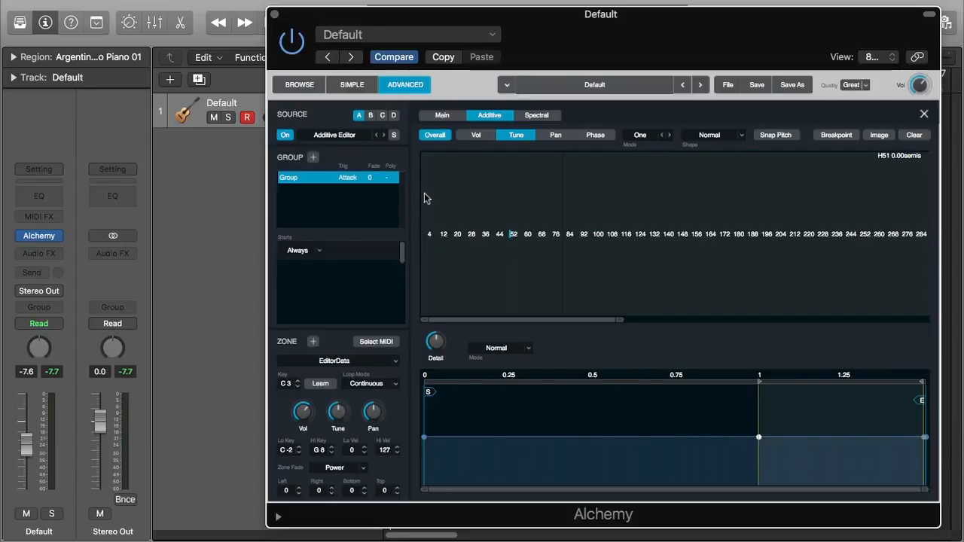
mouse_move(426, 198)
mouse_down()
mouse_move(487, 209)
mouse_move(573, 184)
mouse_move(658, 192)
mouse_move(736, 182)
mouse_move(814, 211)
mouse_move(825, 197)
mouse_move(907, 213)
mouse_move(931, 229)
mouse_up()
drag(599, 212, 554, 173)
drag(467, 208, 426, 191)
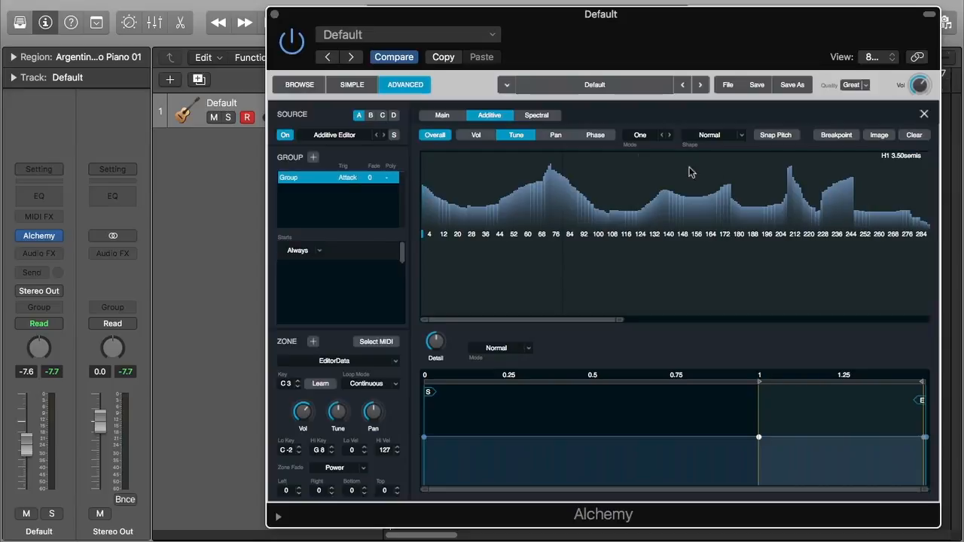
mouse_move(800, 209)
mouse_down()
mouse_move(855, 204)
mouse_move(918, 222)
mouse_up()
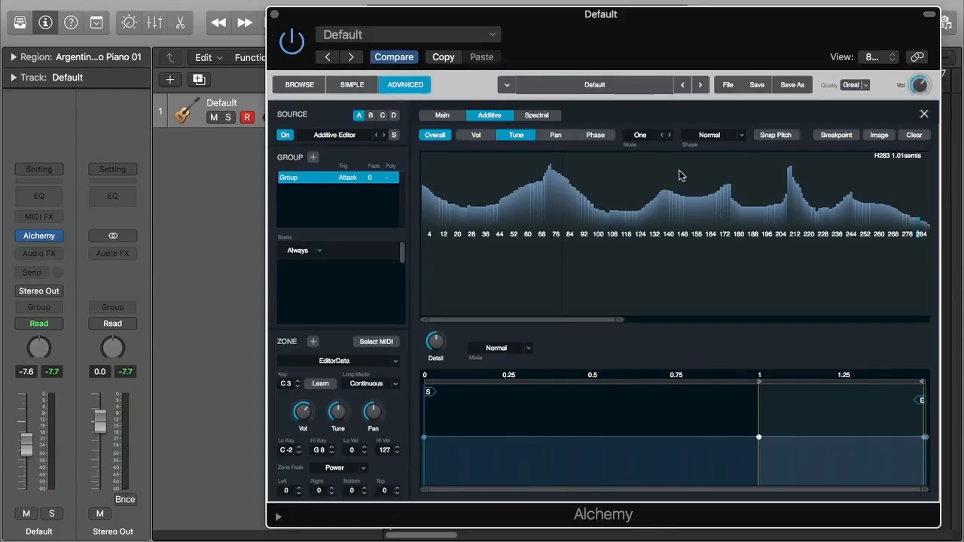
Step: Set the partial editing mode to Fifths and move the tune envelope's 1 s breakpoint up and earlier to about 0.12 s
click(641, 136)
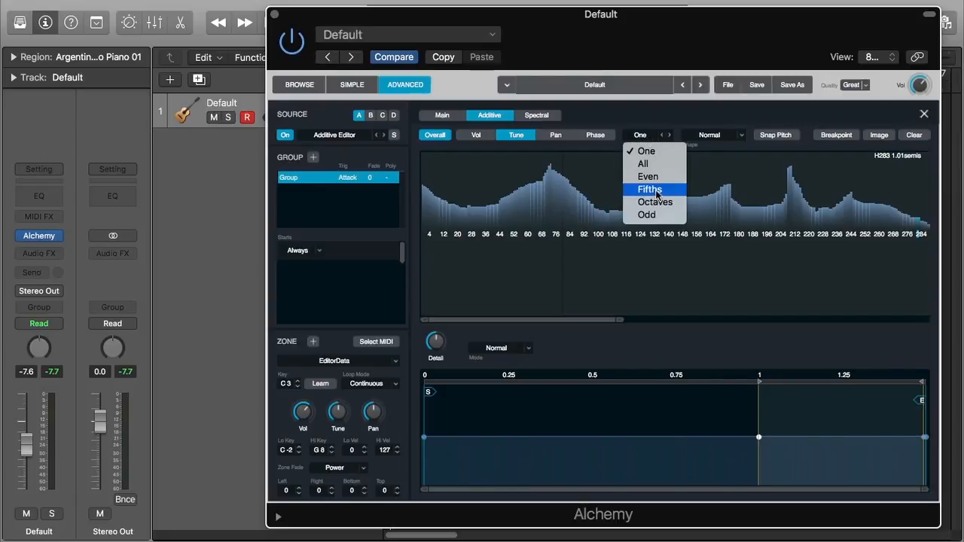
click(655, 193)
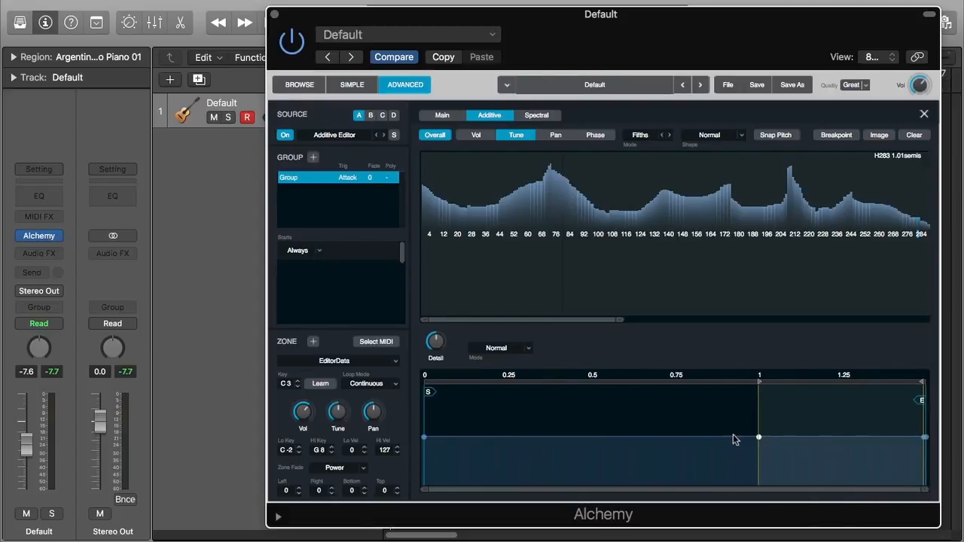
drag(761, 435, 467, 405)
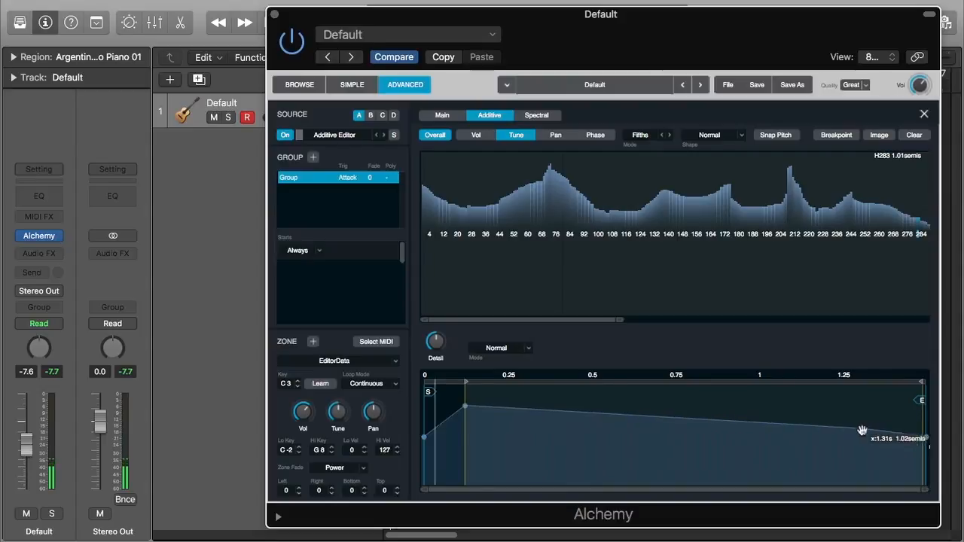
Step: Add a baseline breakpoint at about 1 s to the tune envelope and shorten its end to about 1.3 s
click(814, 428)
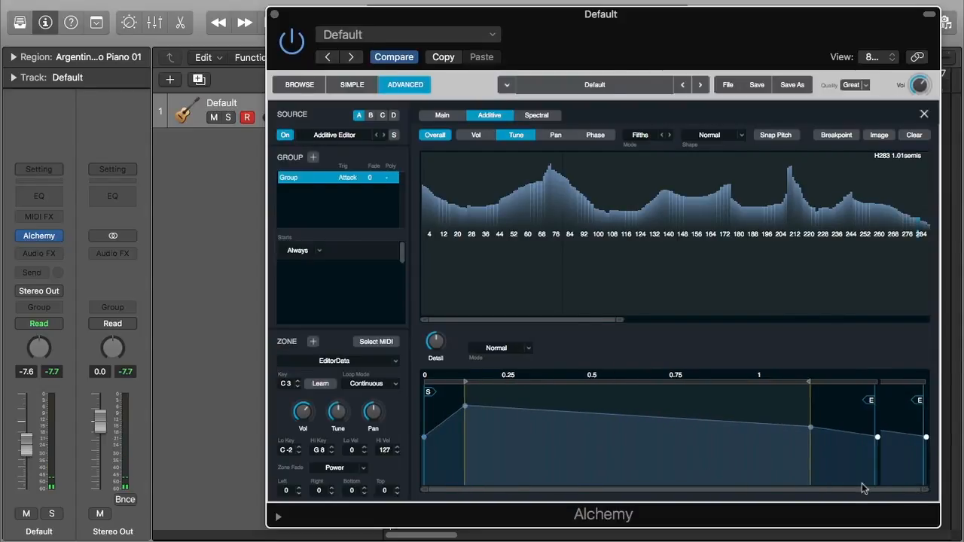
mouse_move(930, 492)
mouse_down()
mouse_move(668, 482)
mouse_move(511, 490)
mouse_move(896, 494)
mouse_up()
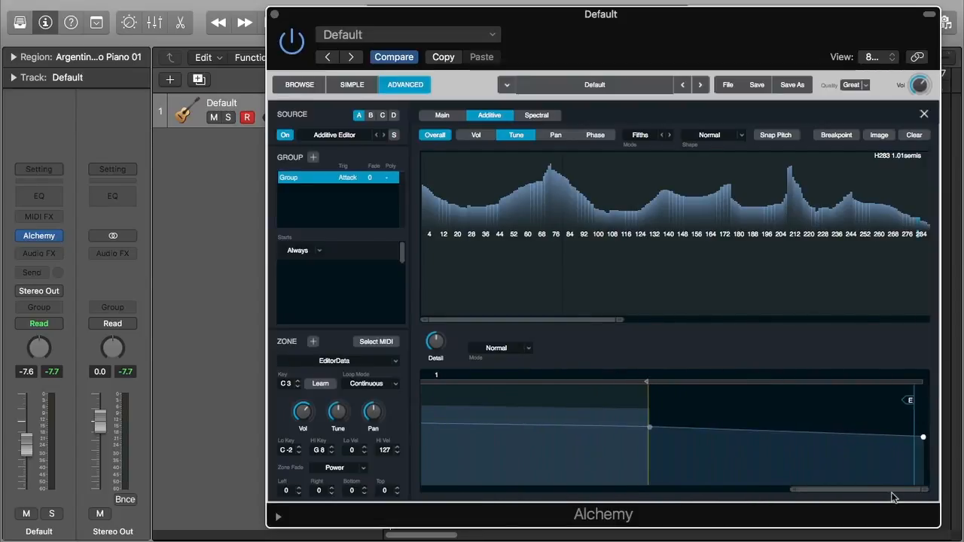
mouse_move(650, 427)
mouse_down()
mouse_move(723, 399)
mouse_move(678, 445)
mouse_move(803, 490)
mouse_move(899, 426)
mouse_move(829, 441)
mouse_move(467, 438)
mouse_up()
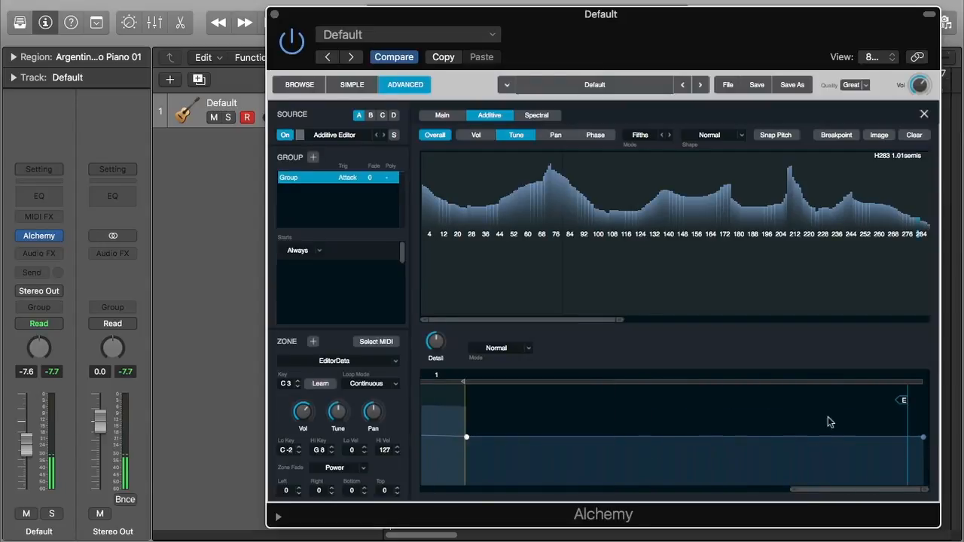
drag(924, 437, 849, 420)
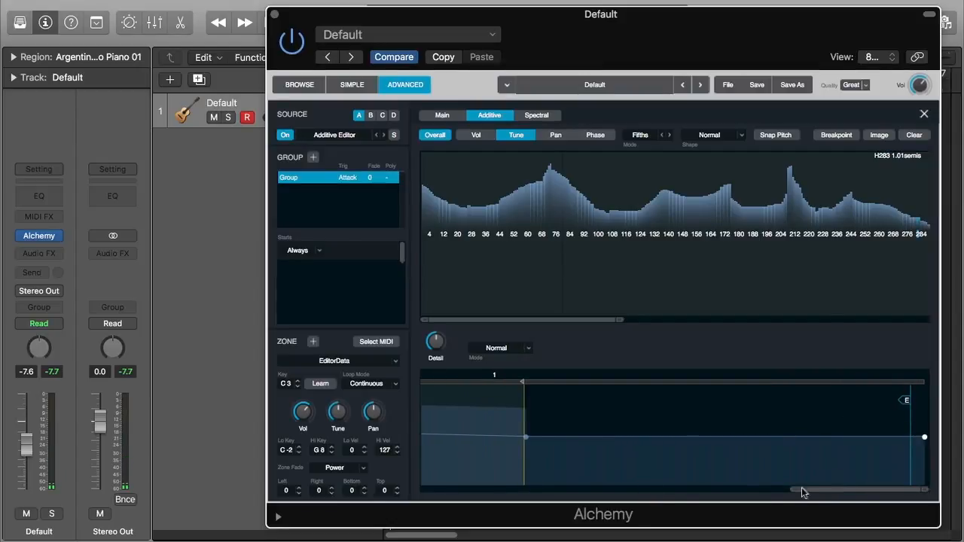
drag(804, 491, 925, 491)
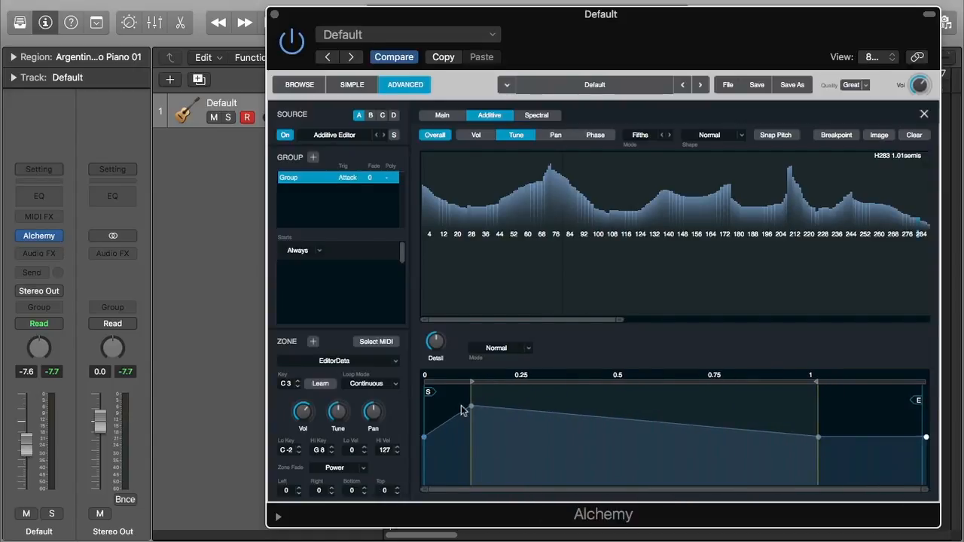
Step: Add tune envelope breakpoints on the baseline at about 0.07 and 0.42 s and raised ones at about 0.29 and 0.64 s
drag(449, 430, 452, 458)
click(537, 412)
click(585, 419)
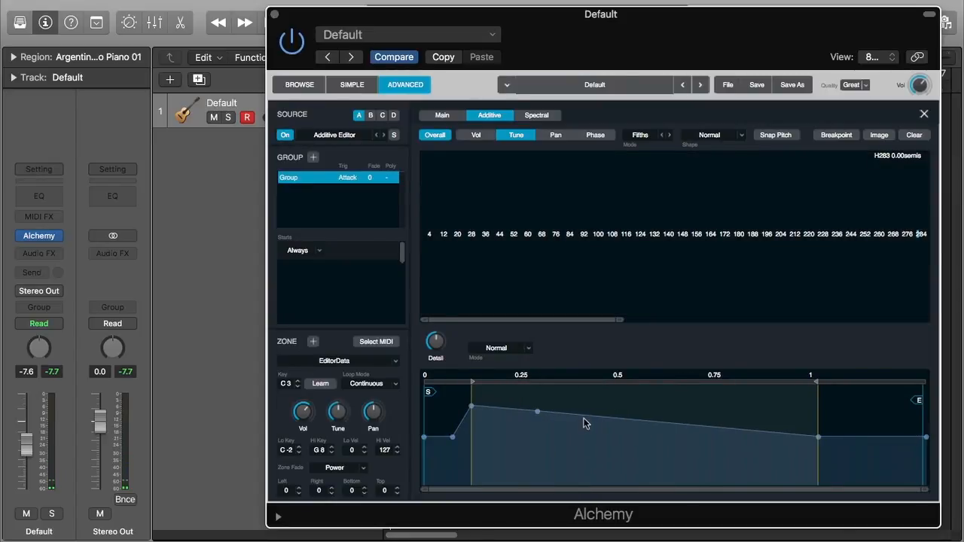
drag(585, 419, 584, 437)
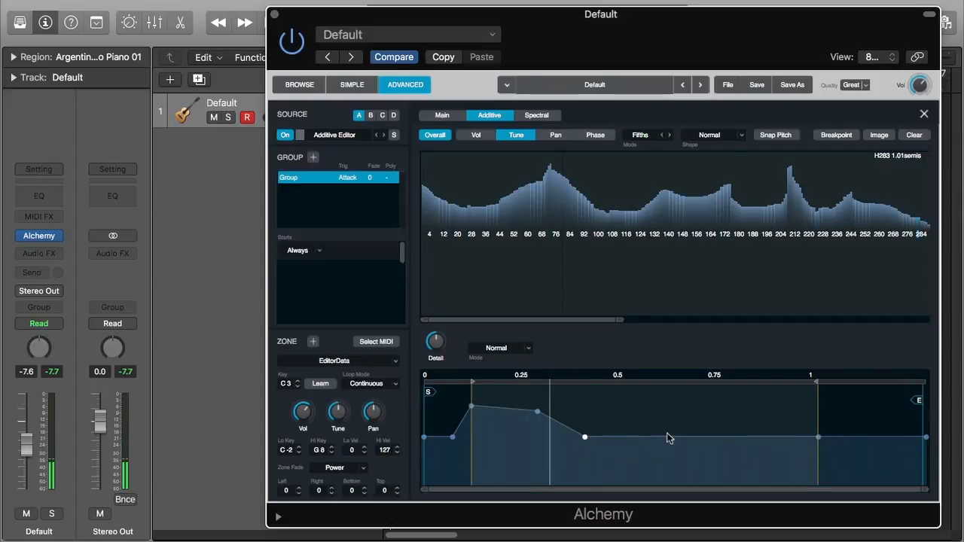
click(671, 437)
drag(671, 437, 671, 407)
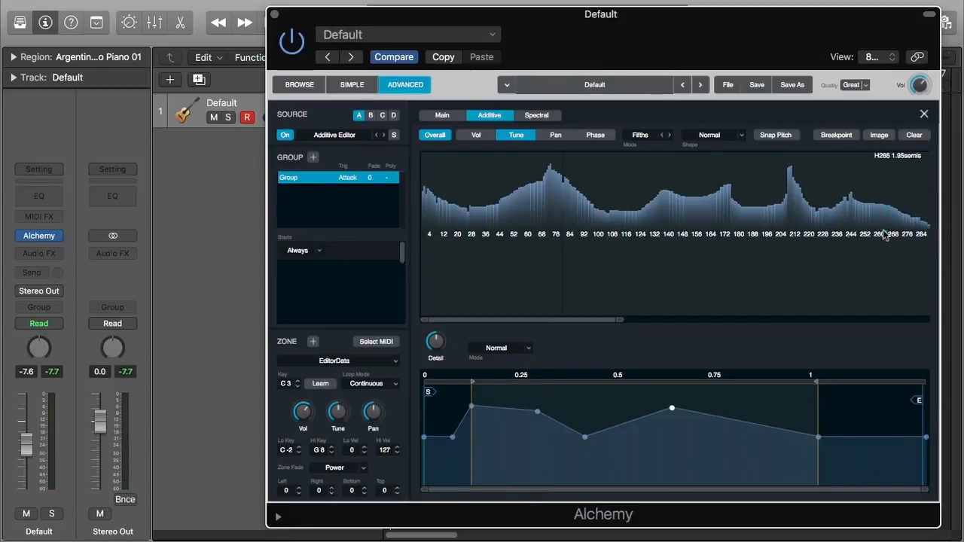
Step: With the editing mode at One, redraw the partial volumes up to about partial 289 with a peak near 52, and close the additive editor
click(488, 137)
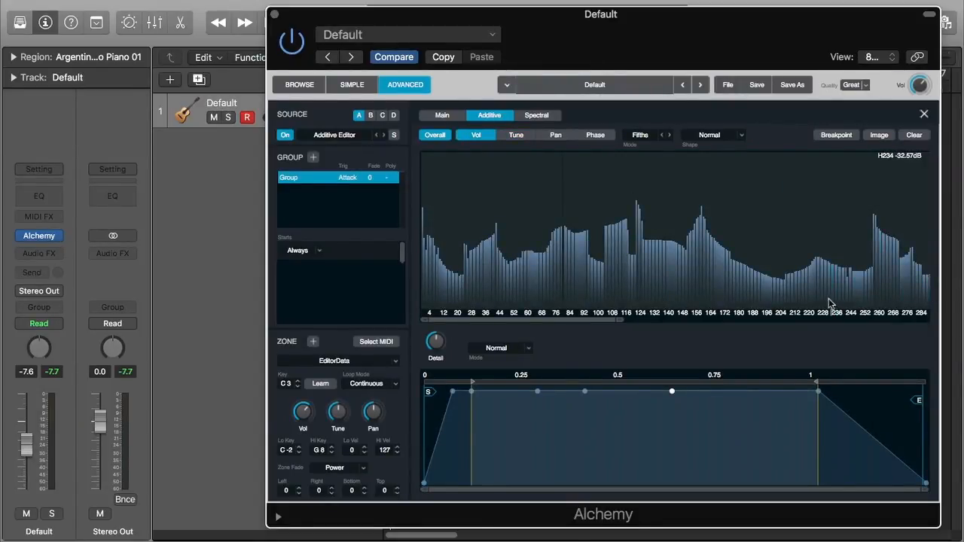
click(640, 134)
click(646, 152)
mouse_move(897, 301)
mouse_down()
mouse_move(935, 301)
mouse_move(435, 296)
mouse_up()
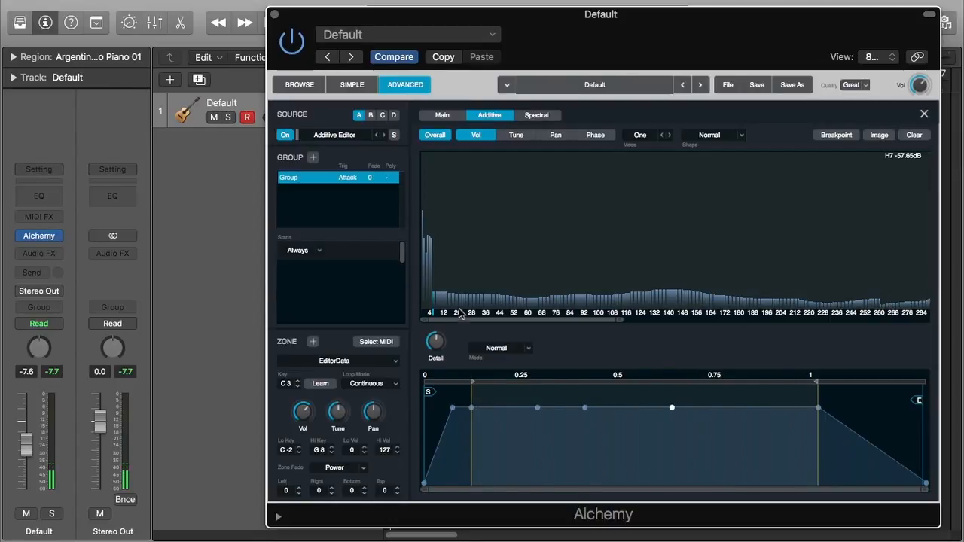
mouse_move(435, 296)
mouse_down()
mouse_move(520, 219)
mouse_move(639, 291)
mouse_move(812, 276)
mouse_move(904, 282)
mouse_move(929, 299)
mouse_up()
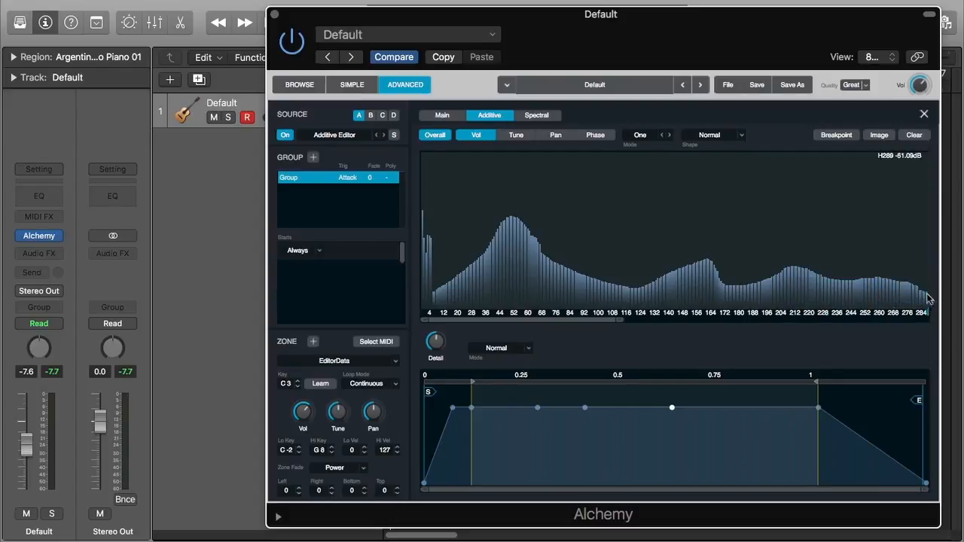
mouse_move(449, 282)
mouse_down()
mouse_move(427, 273)
mouse_move(452, 269)
mouse_move(460, 256)
mouse_move(424, 243)
mouse_up()
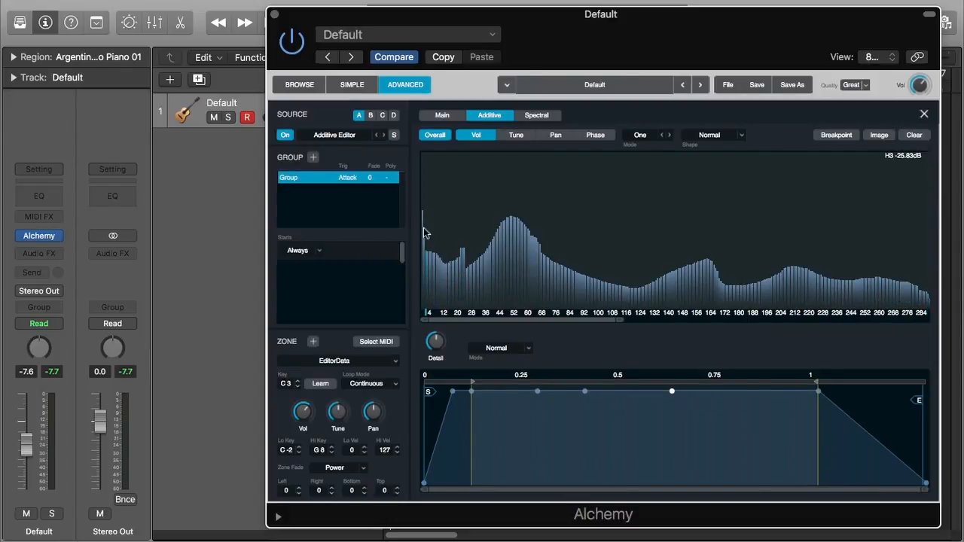
click(423, 234)
click(923, 115)
Step: Vary the Harmonic effect's Fundamental and Odd/Even balance, lower Octaves to about 18 %, and raise Fifths
mouse_move(817, 159)
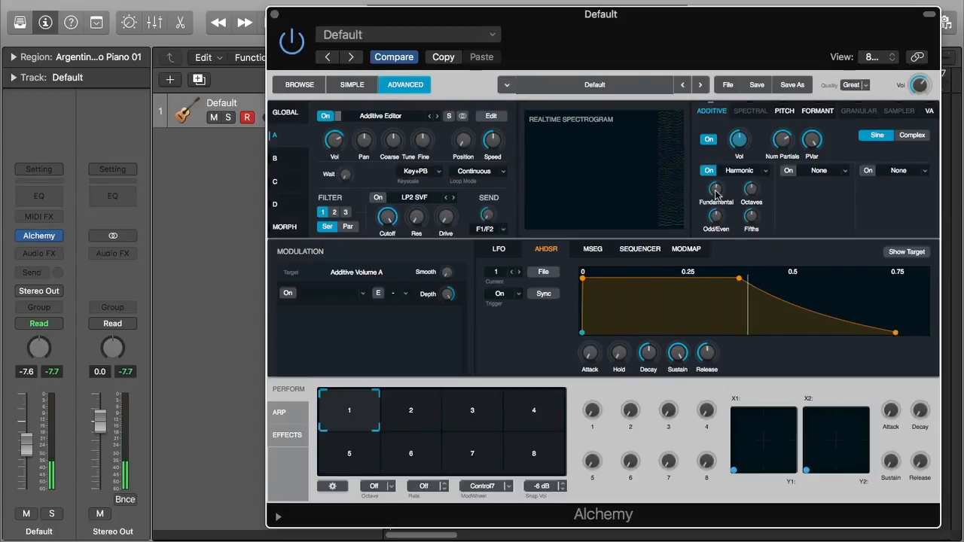
drag(716, 194, 717, 200)
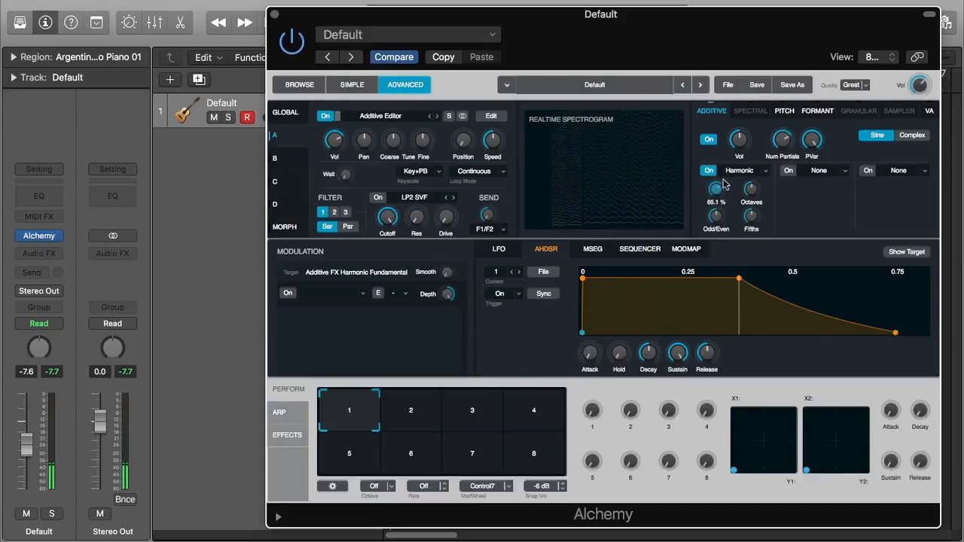
drag(750, 193, 768, 253)
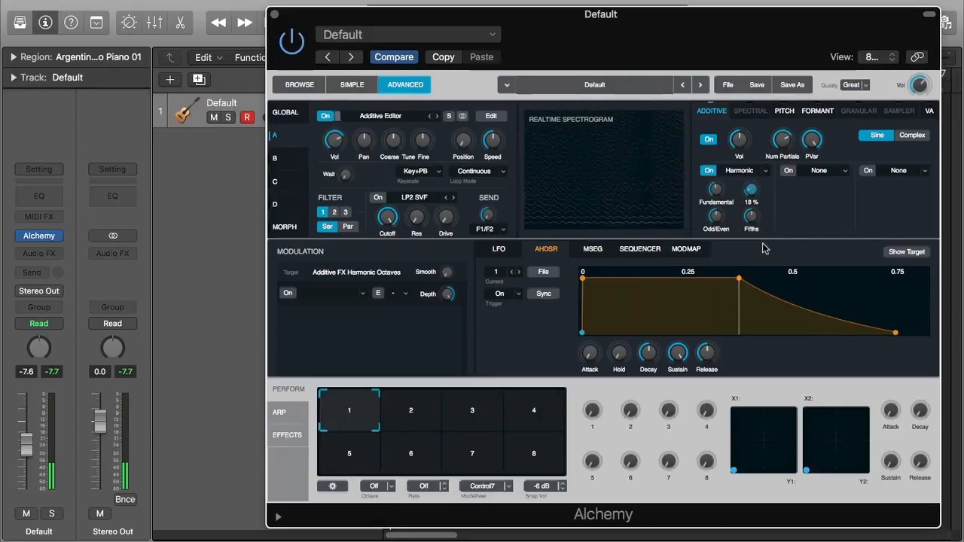
drag(751, 220, 762, 197)
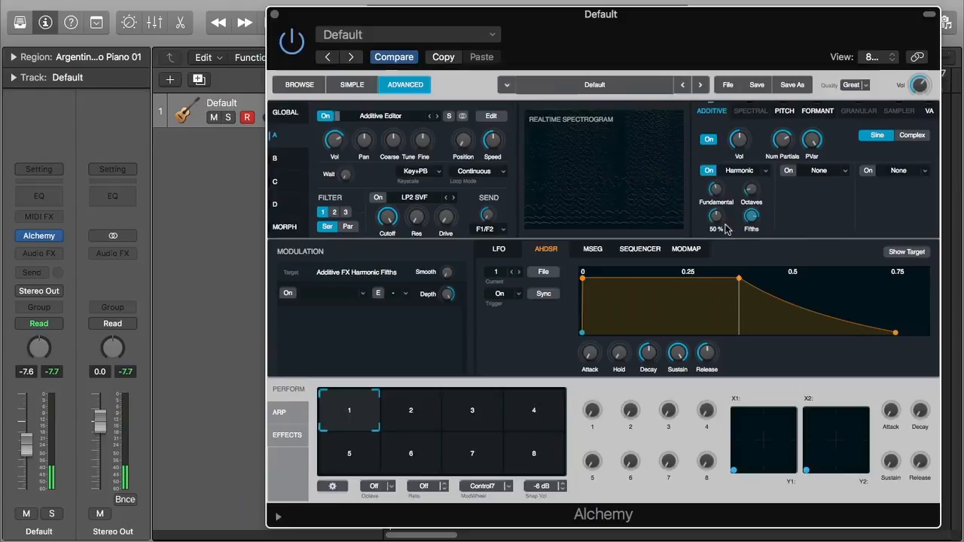
drag(724, 224, 720, 237)
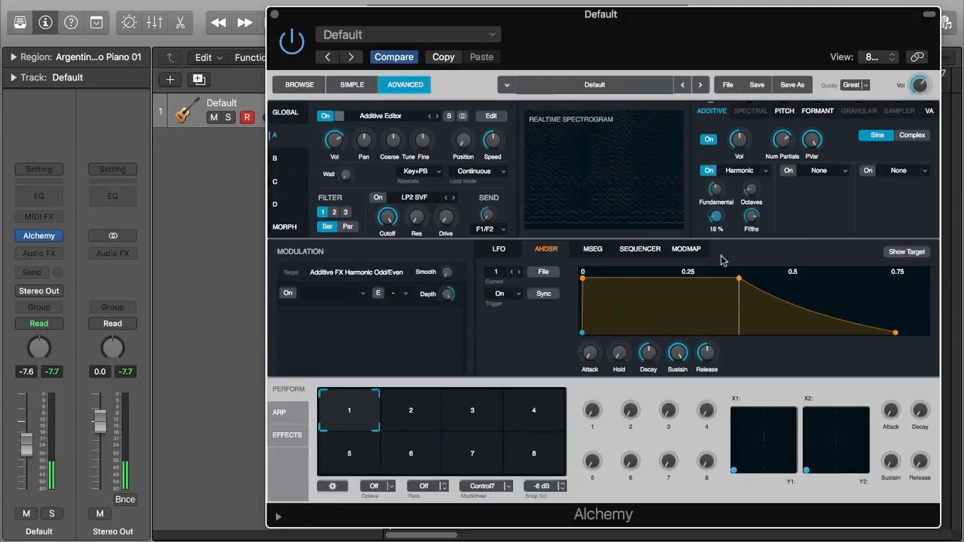
drag(726, 206, 725, 236)
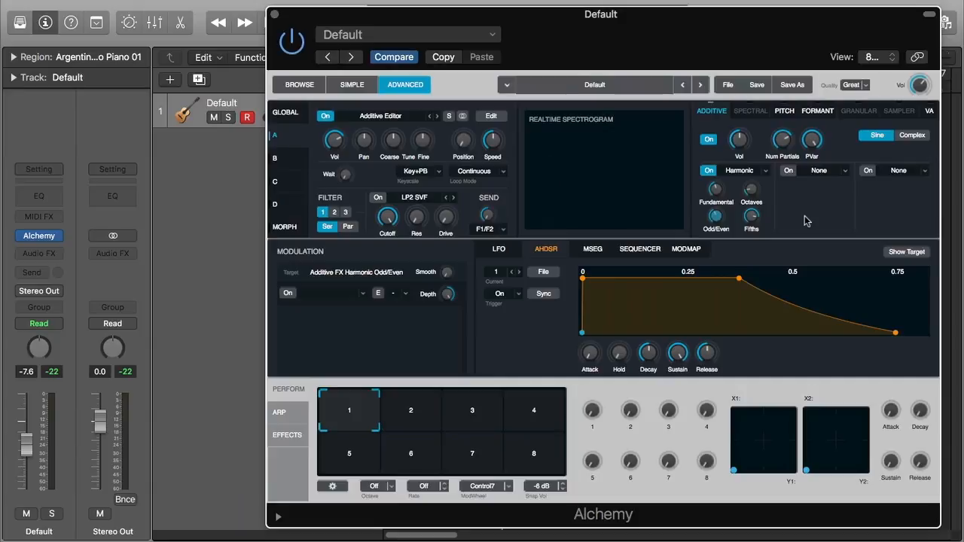
Step: Enable the second additive effect as Stretch, adjust its Amount, and set String to about 72 %
click(790, 172)
click(819, 175)
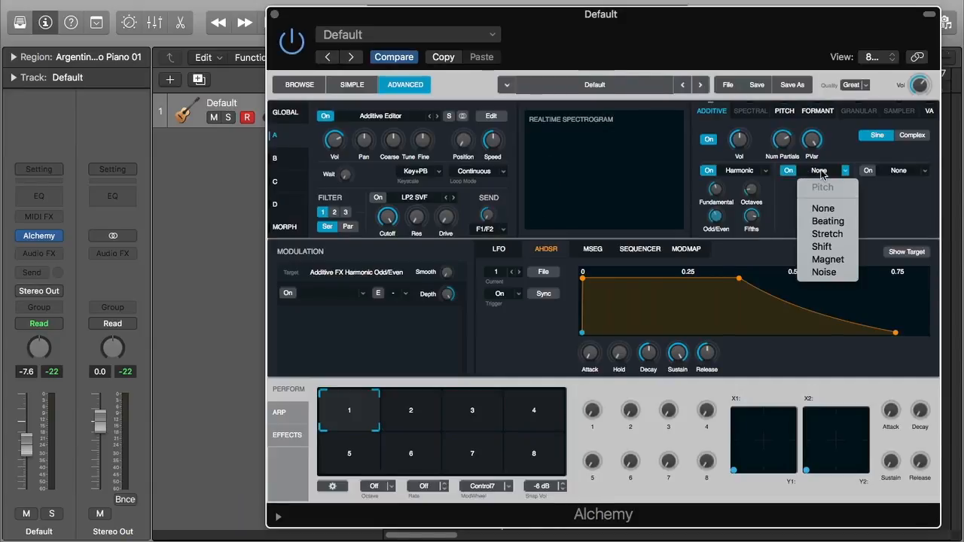
click(836, 238)
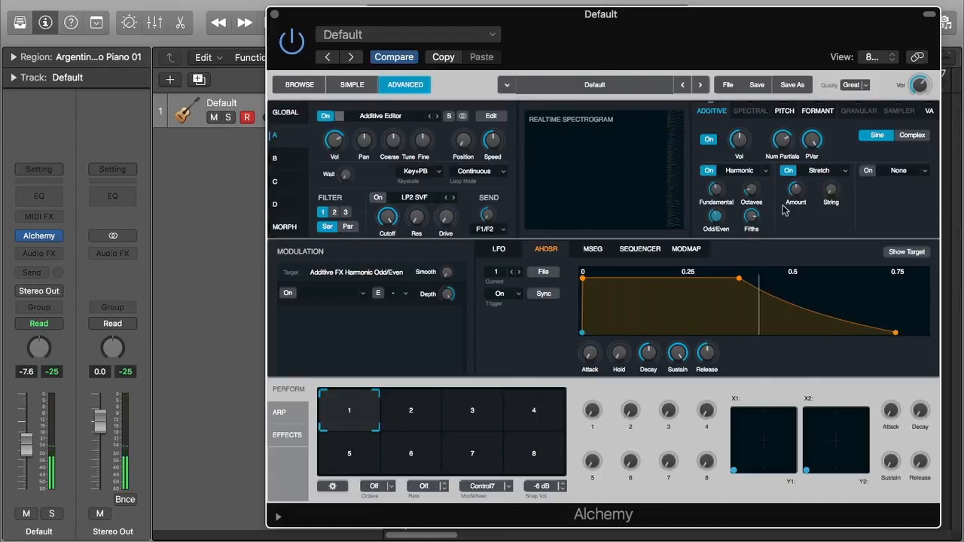
drag(794, 190, 798, 210)
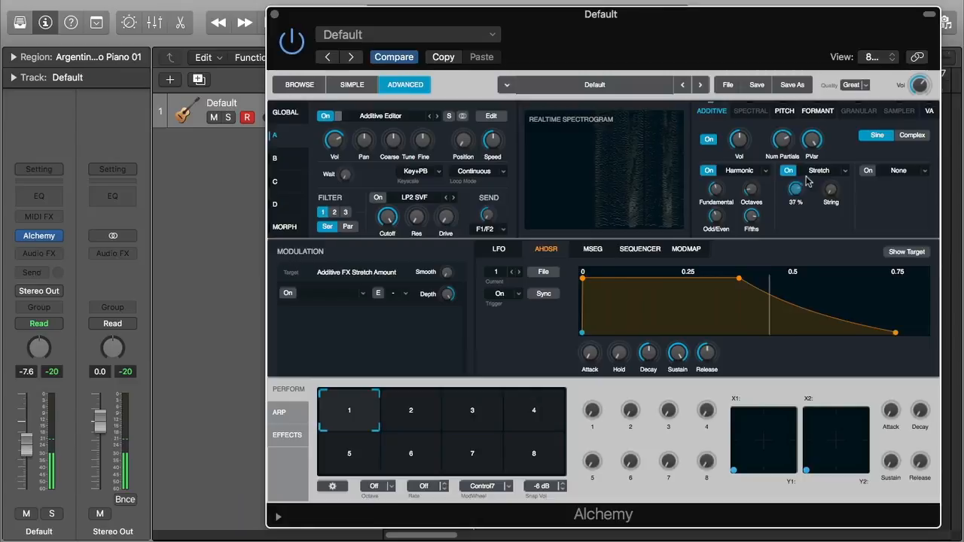
drag(828, 193, 832, 162)
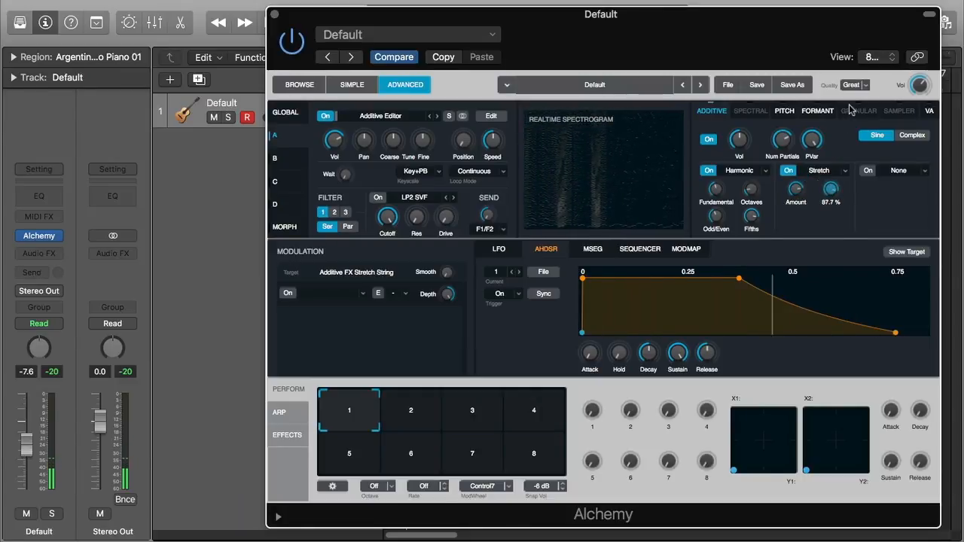
drag(849, 104, 858, 126)
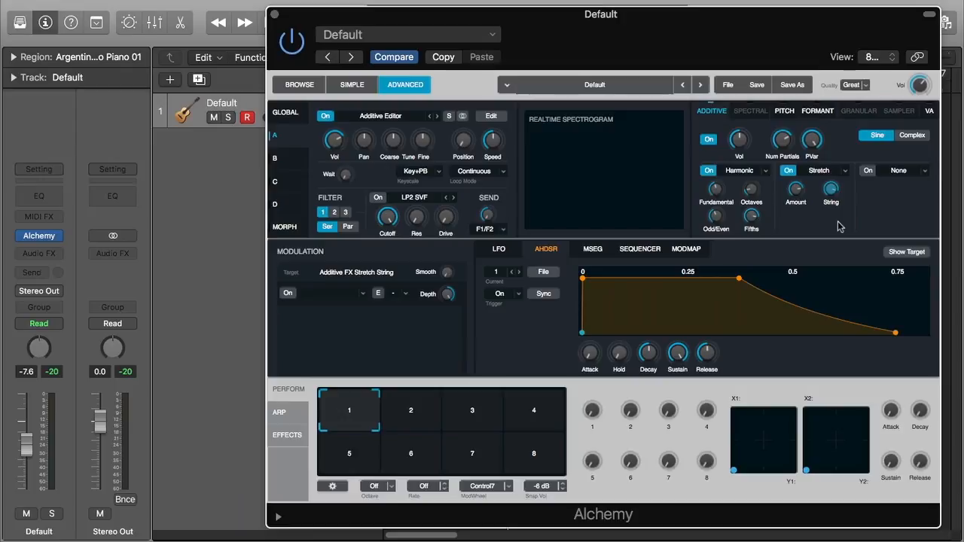
mouse_move(831, 195)
drag(831, 196, 802, 211)
mouse_move(801, 190)
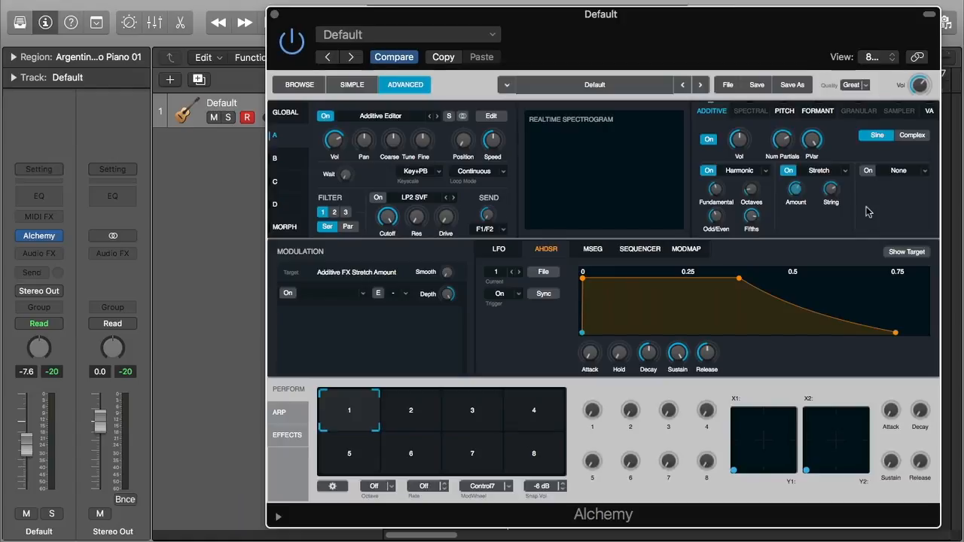
right_click(740, 145)
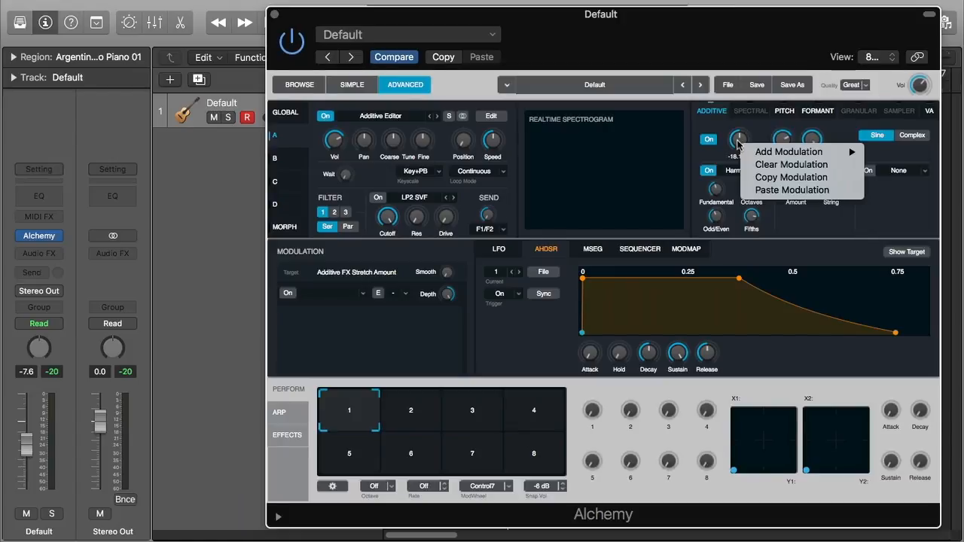
mouse_move(803, 154)
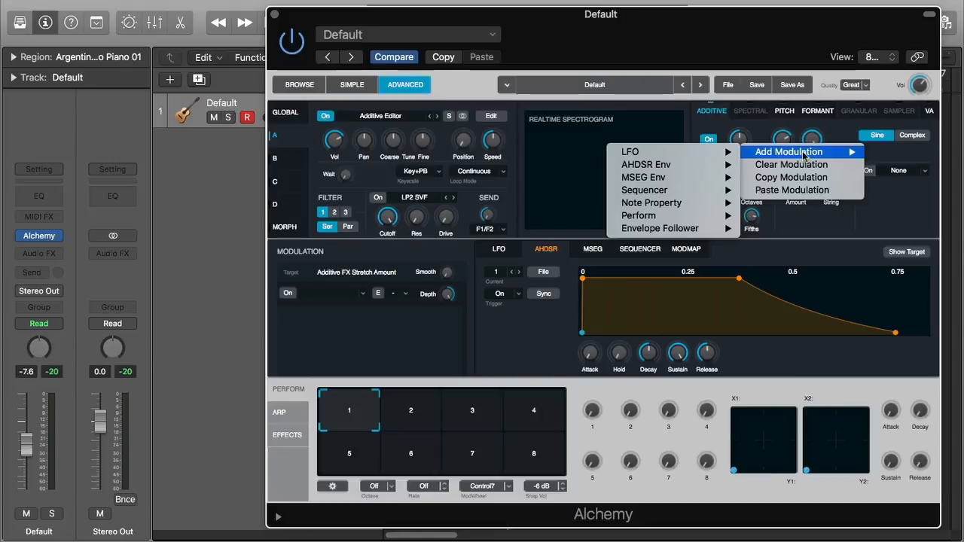
click(811, 231)
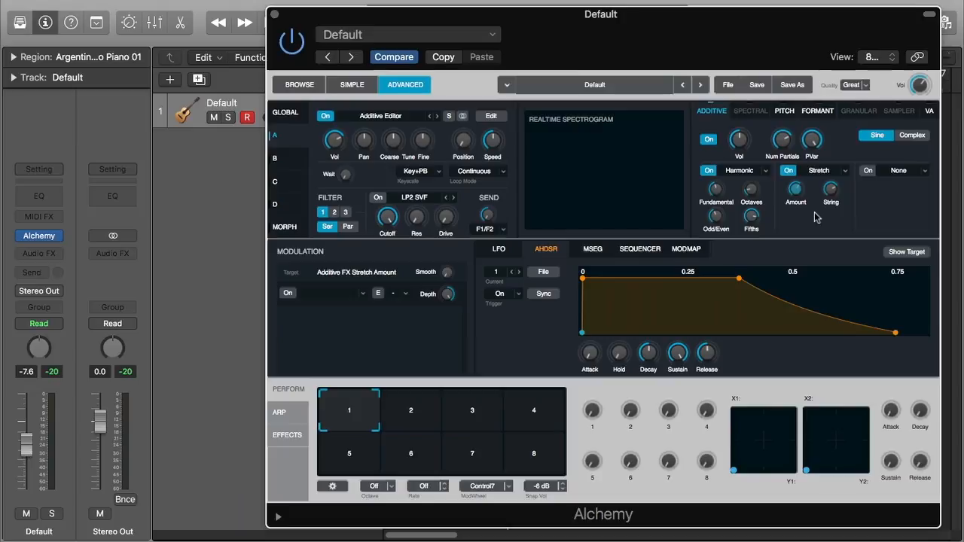
Step: Add Sequencer1 as a modulation source for the Stretch effect's String parameter
right_click(832, 192)
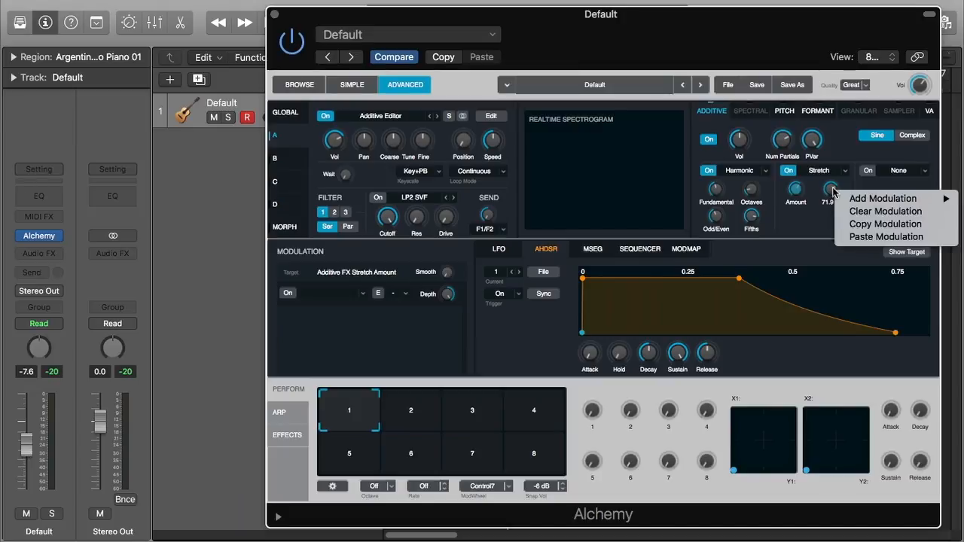
mouse_move(789, 240)
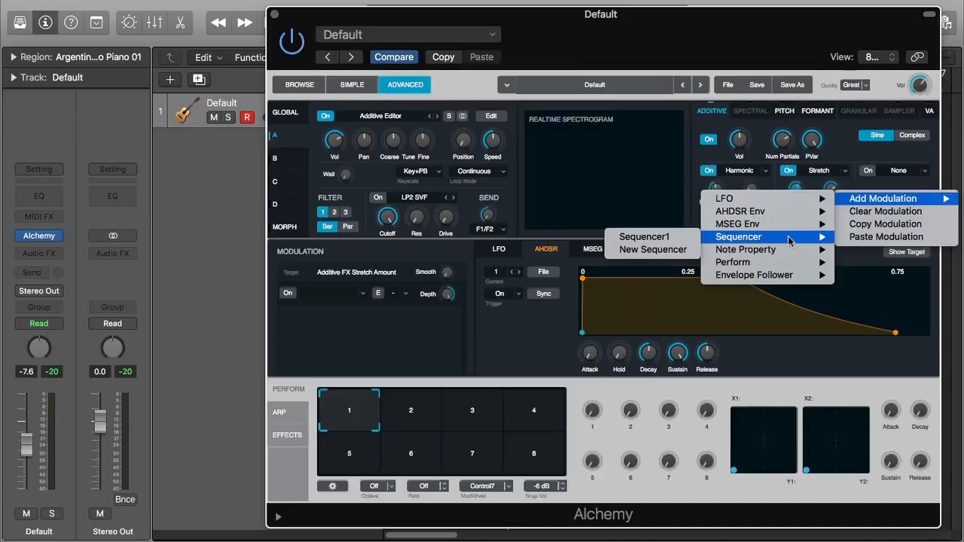
click(675, 239)
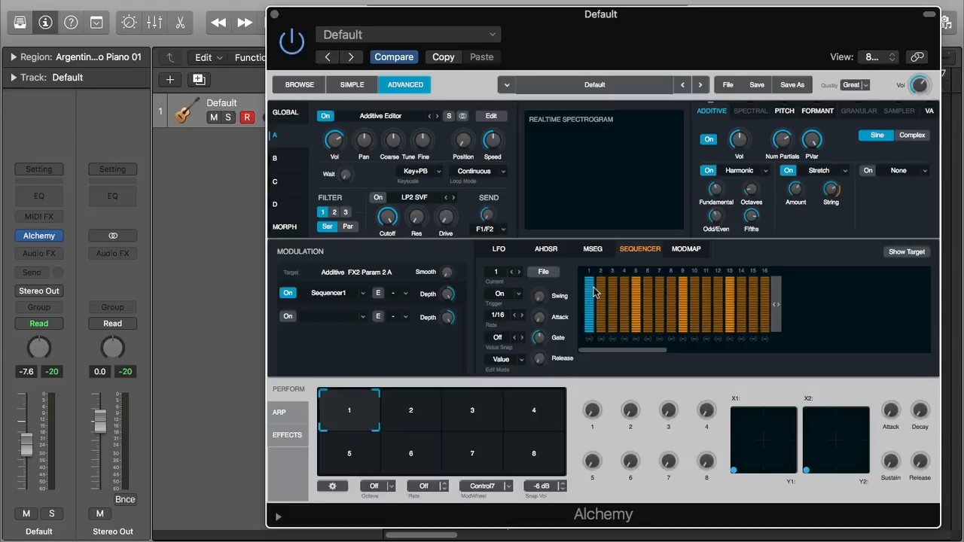
Step: Load the All Even Steps preset into the modulation sequencer
click(543, 272)
mouse_move(616, 293)
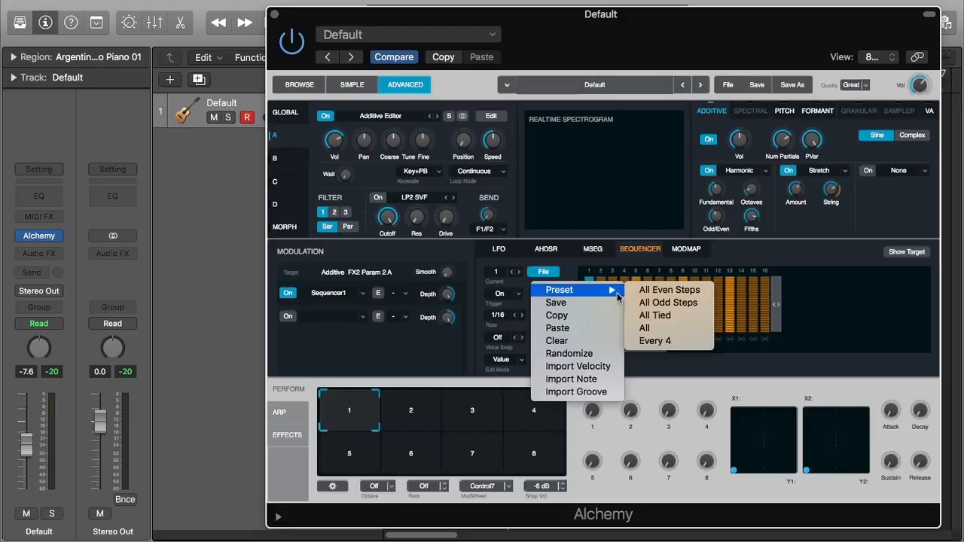
click(669, 290)
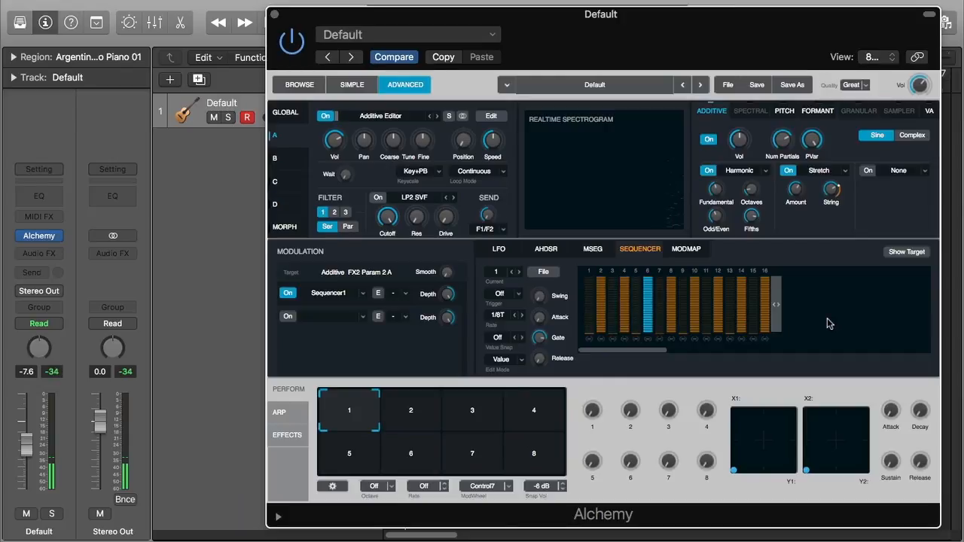
Step: Load the All Tied preset into Sequencer1 and redraw its 16 step values with a peak around step 8
click(554, 273)
mouse_move(595, 290)
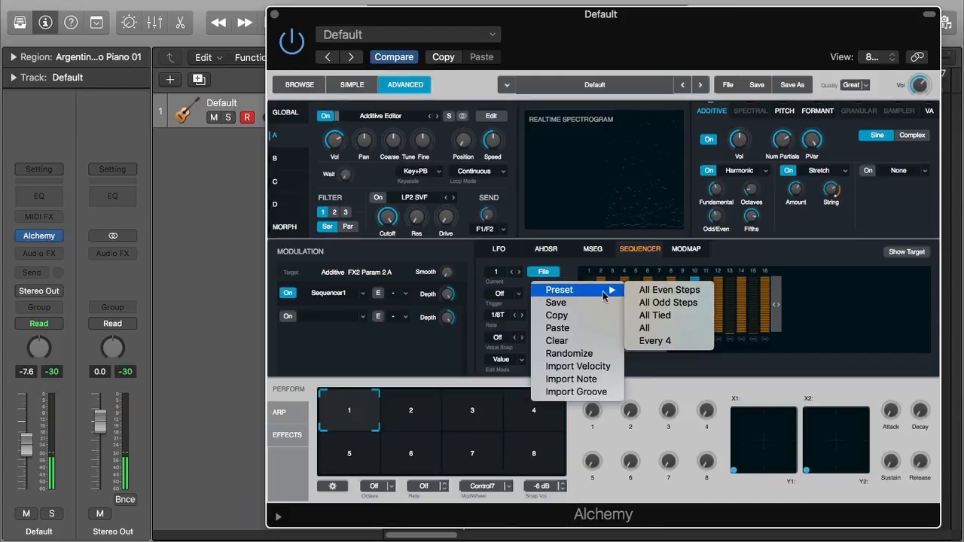
click(667, 316)
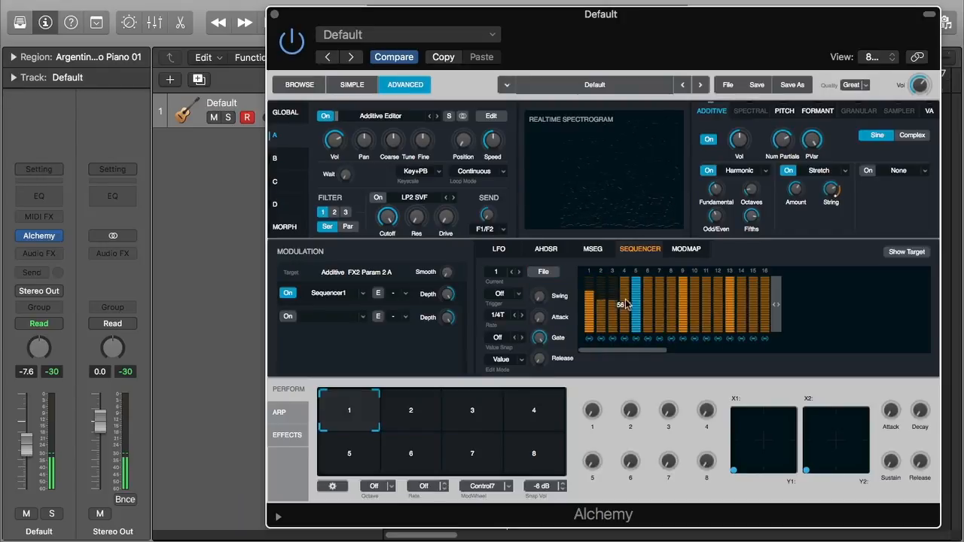
mouse_move(715, 303)
mouse_down()
mouse_move(759, 317)
mouse_move(628, 329)
mouse_move(595, 288)
mouse_move(636, 316)
mouse_move(684, 286)
mouse_move(757, 310)
mouse_up()
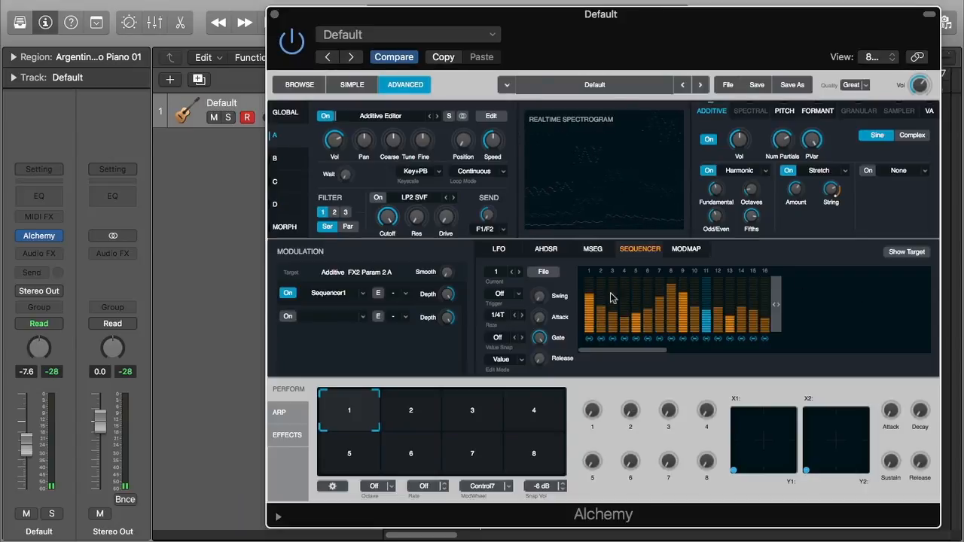
Step: Turn on the sequencer's Trigger, try a 1/64 Rate, and set the Rate to 3/4
click(497, 295)
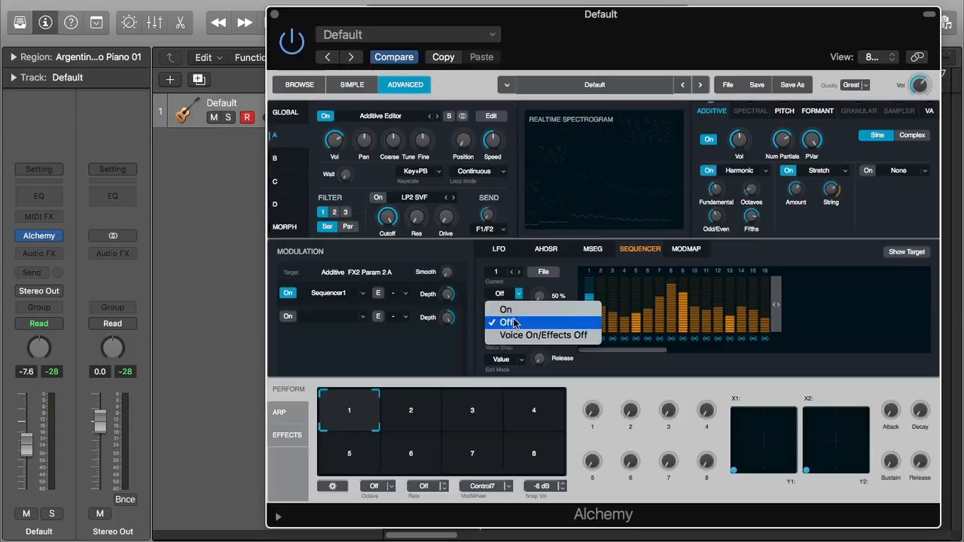
click(516, 311)
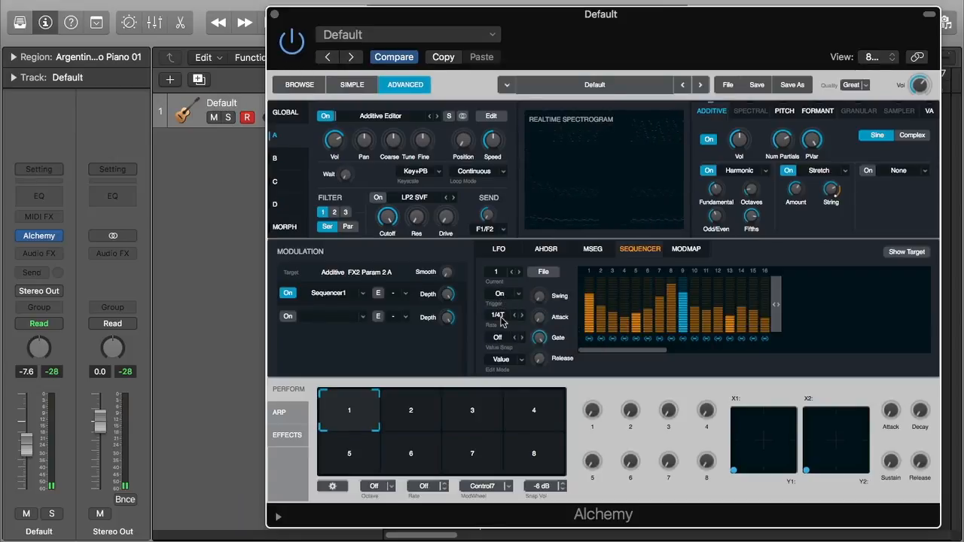
click(501, 316)
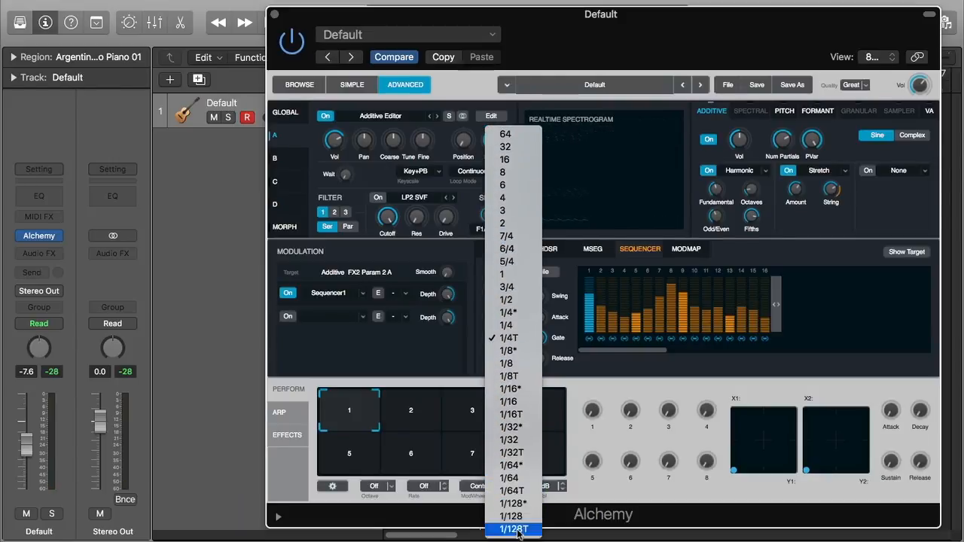
click(522, 479)
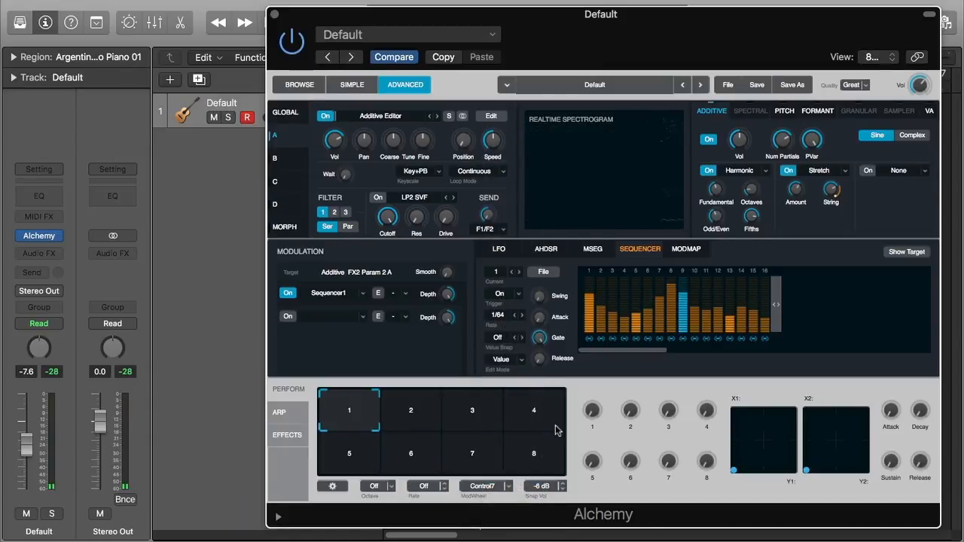
click(499, 316)
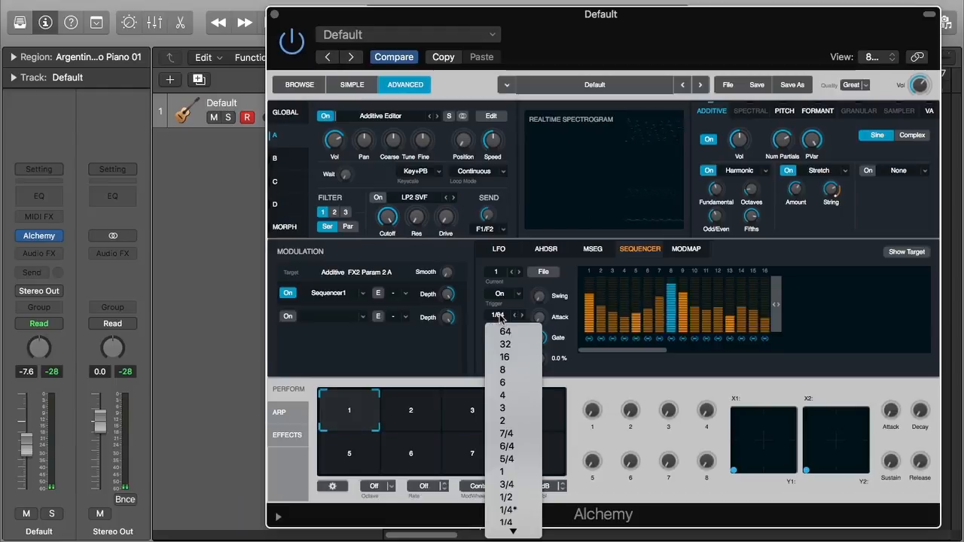
click(510, 484)
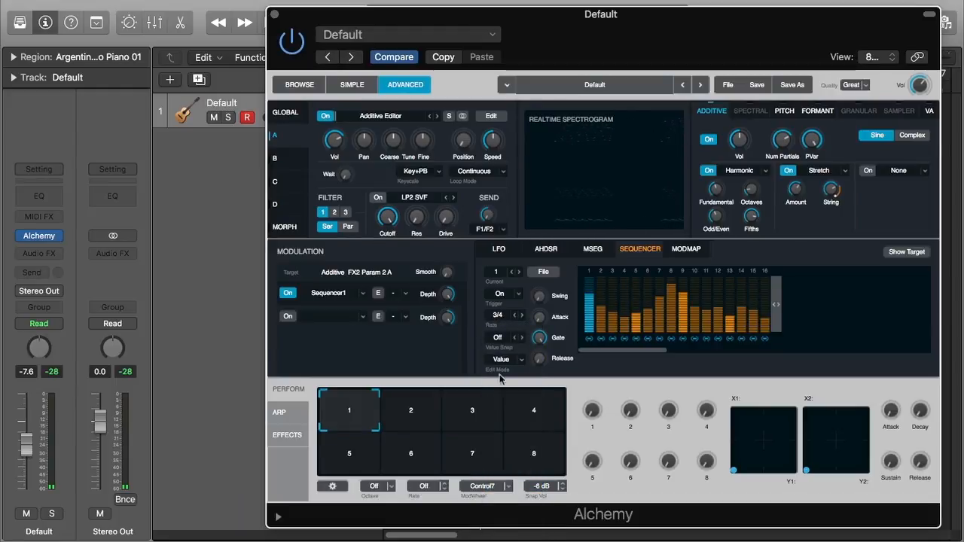
Step: Adjust the sequencer's Swing, Attack and Release amounts
mouse_move(530, 300)
drag(539, 301, 552, 215)
mouse_move(539, 316)
mouse_down()
mouse_move(546, 250)
mouse_move(554, 314)
mouse_up()
mouse_move(541, 362)
mouse_down()
mouse_move(550, 296)
mouse_move(546, 360)
mouse_up()
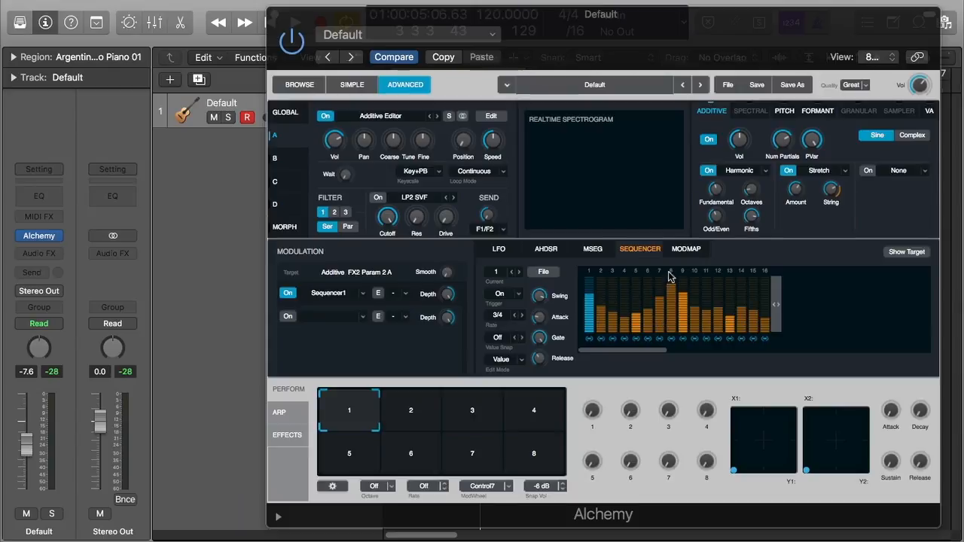
Step: Clear the patch and load the basic Sine VA waveform into source A
click(727, 87)
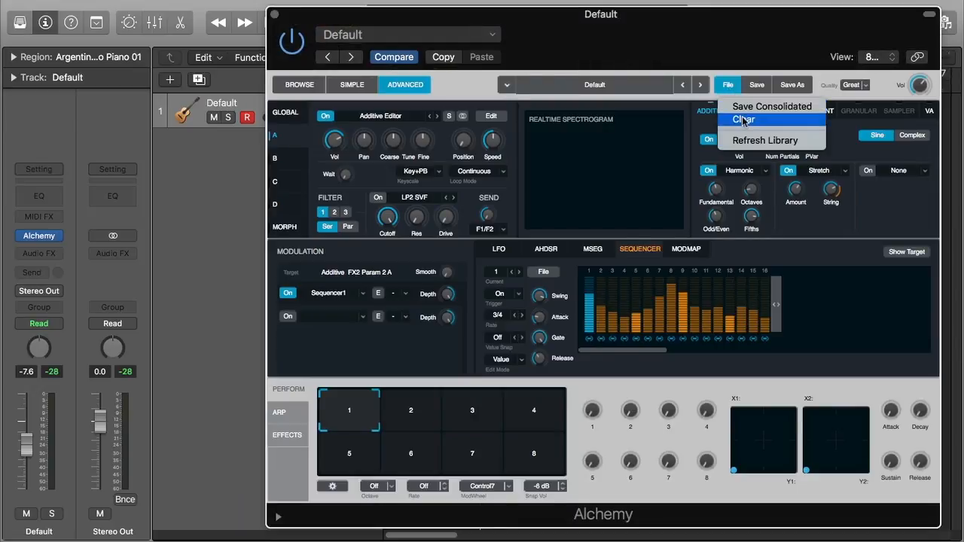
click(743, 120)
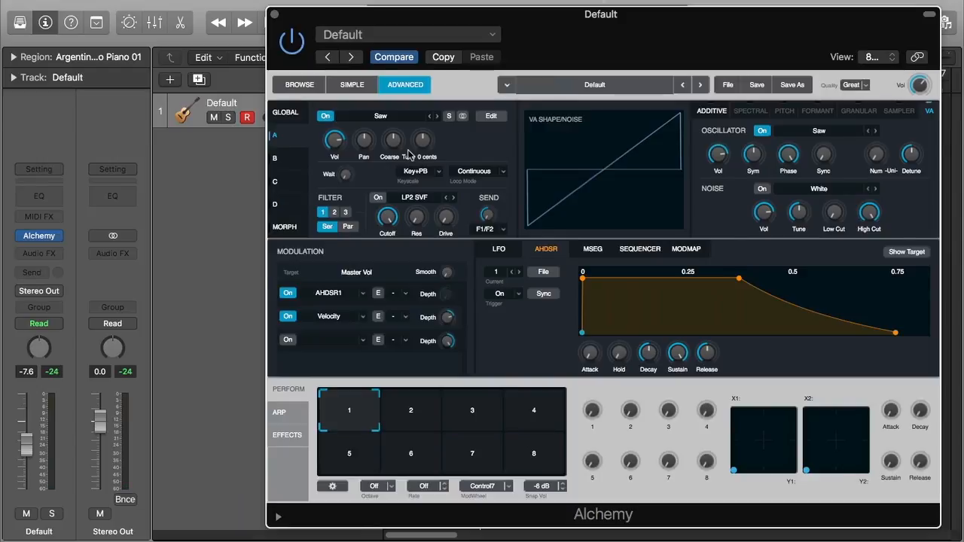
click(368, 120)
mouse_move(400, 148)
mouse_move(502, 147)
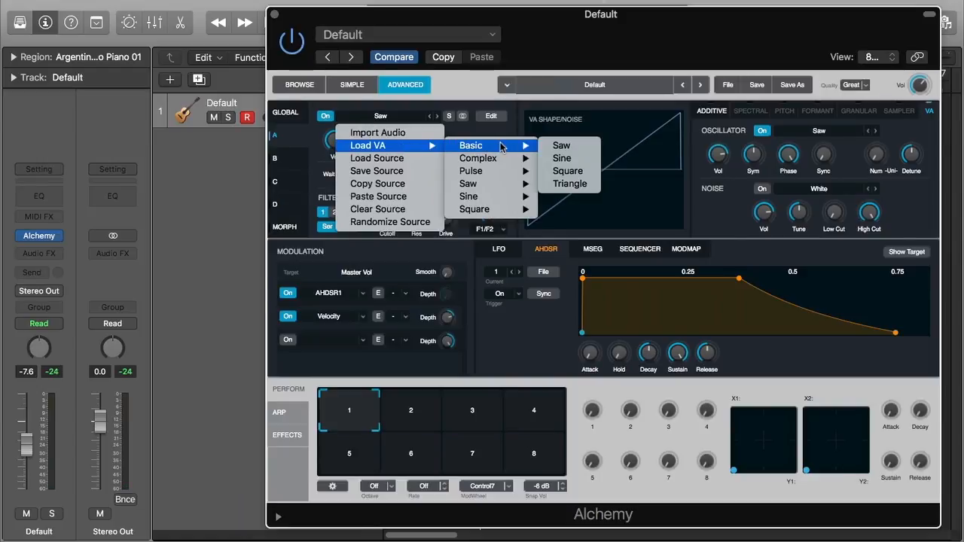
click(577, 158)
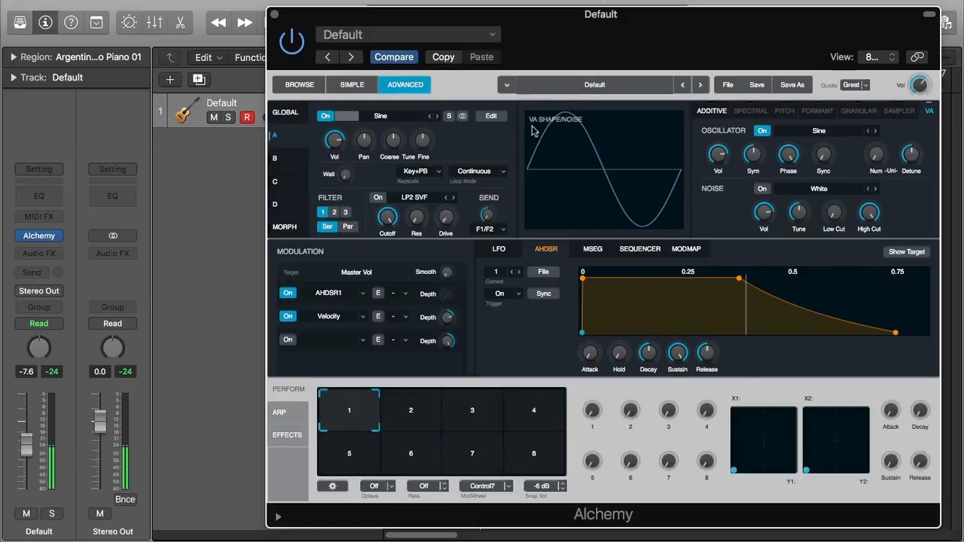
Step: Load the complex VA waveform Metallic 02 into source A
click(344, 117)
mouse_move(367, 145)
mouse_move(467, 149)
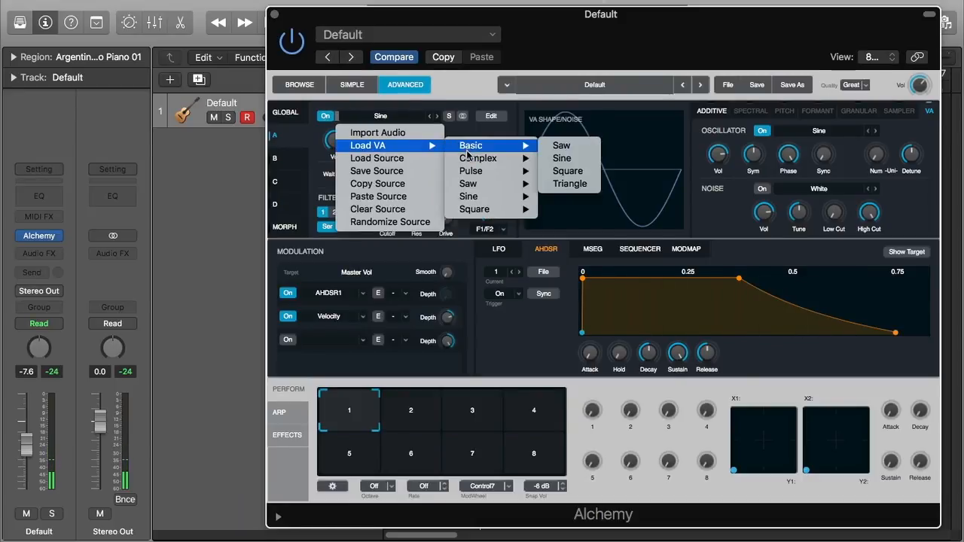
click(577, 153)
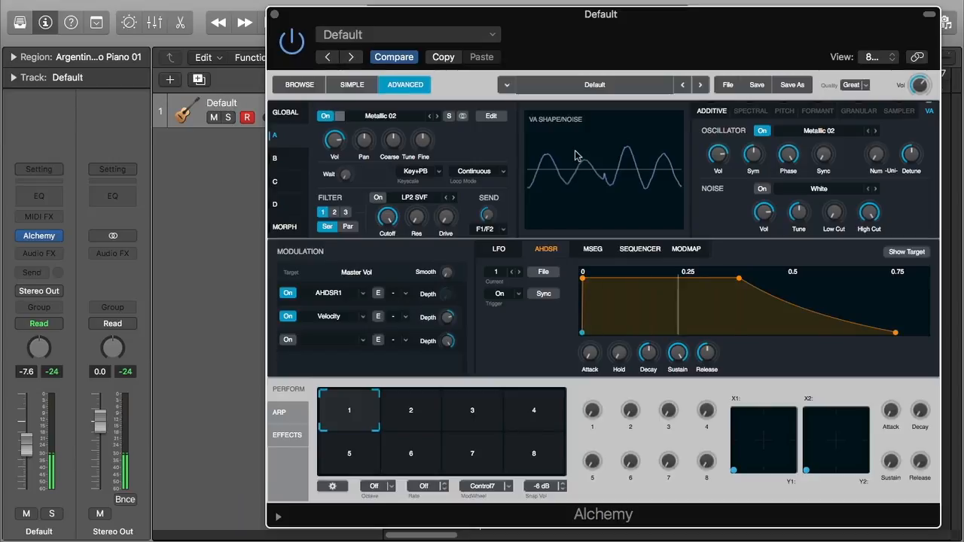
Step: Replace source A's waveform with the basic Square VA shape
click(405, 119)
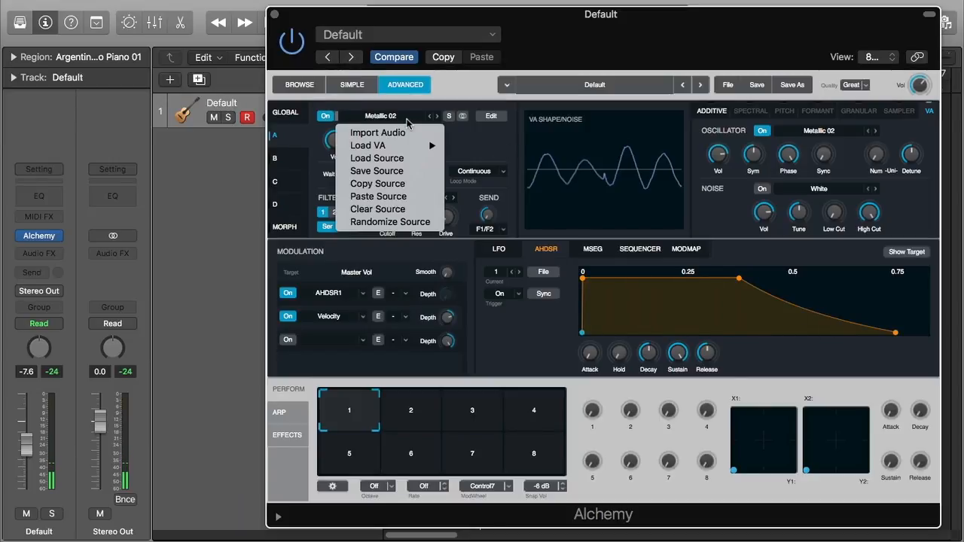
mouse_move(392, 146)
mouse_move(488, 147)
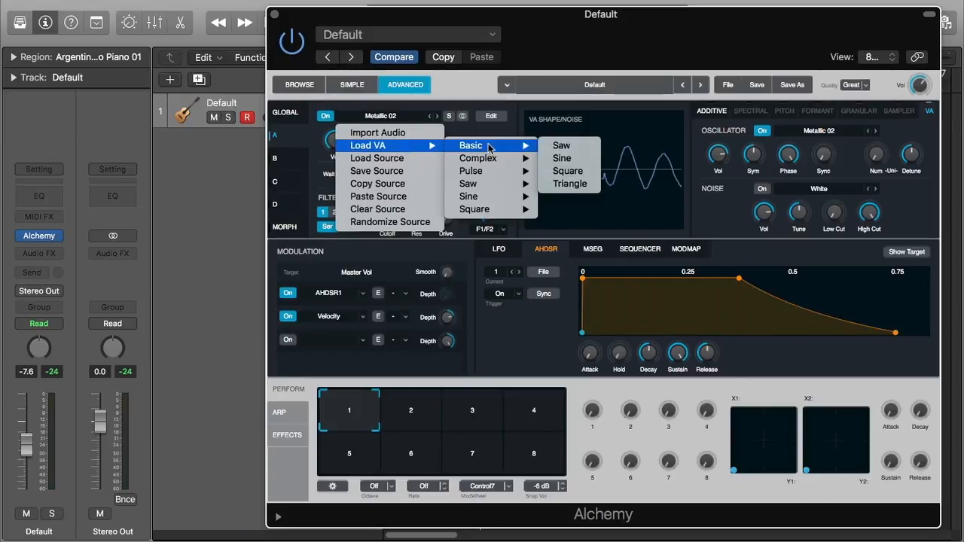
click(566, 171)
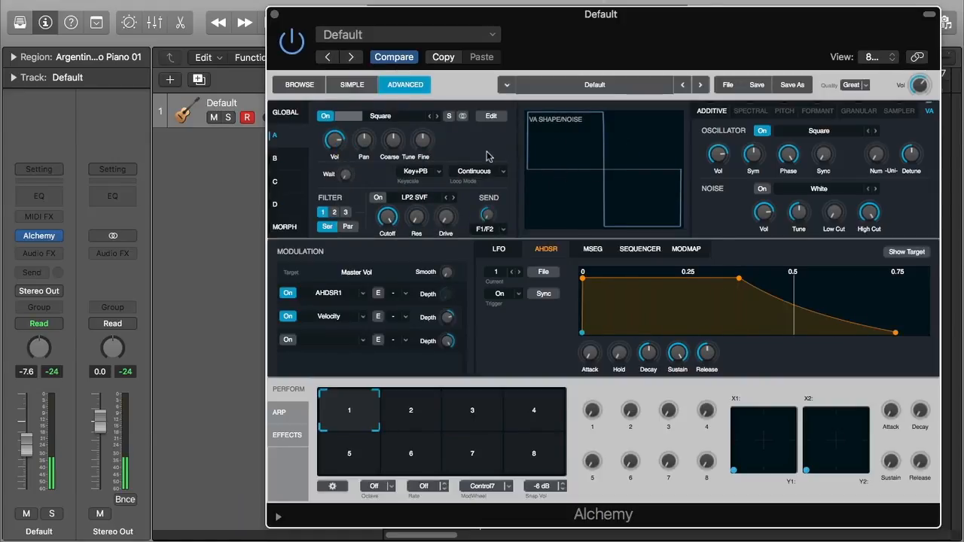
Step: Load the Square - Smooth VA waveform into source A
click(411, 117)
mouse_move(411, 146)
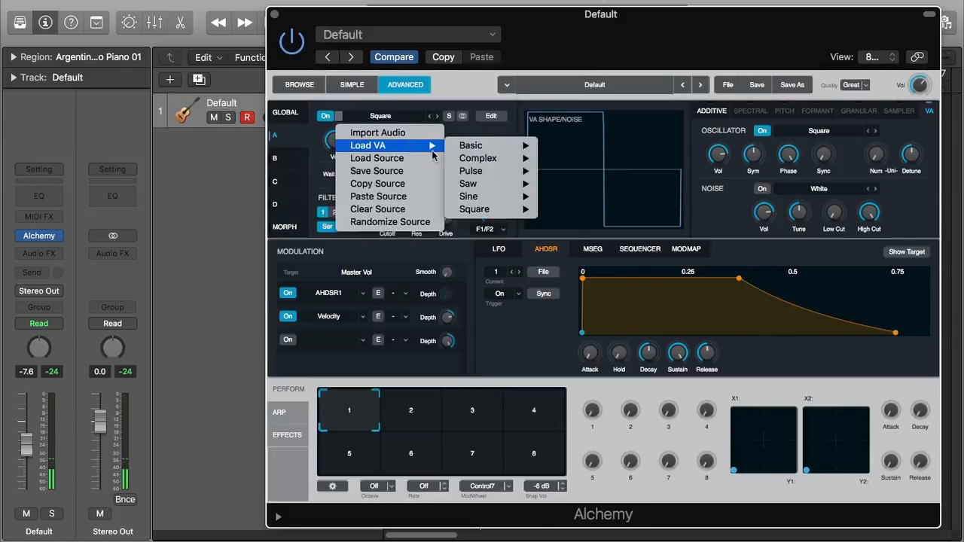
mouse_move(494, 209)
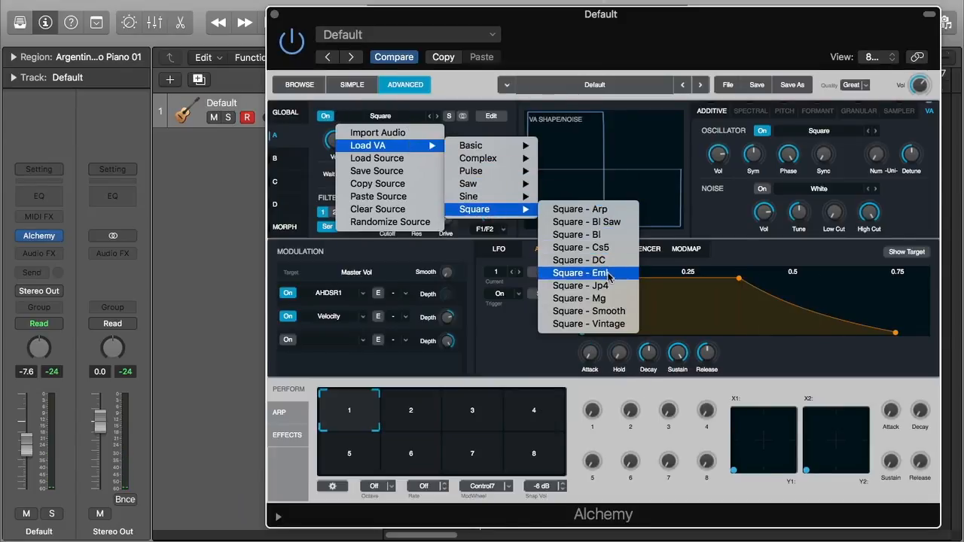
click(600, 314)
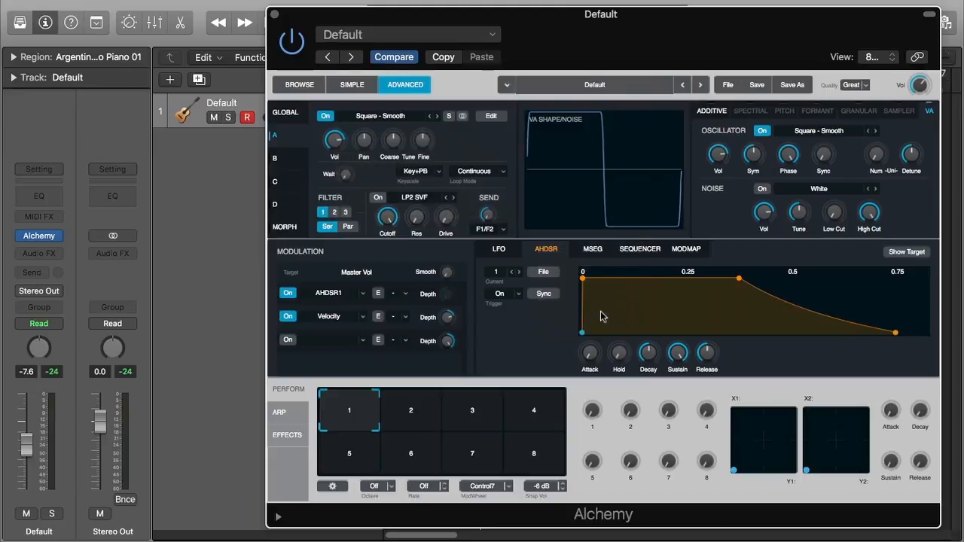
Step: Change source A to the Pulse - Triangle VA waveform
click(404, 122)
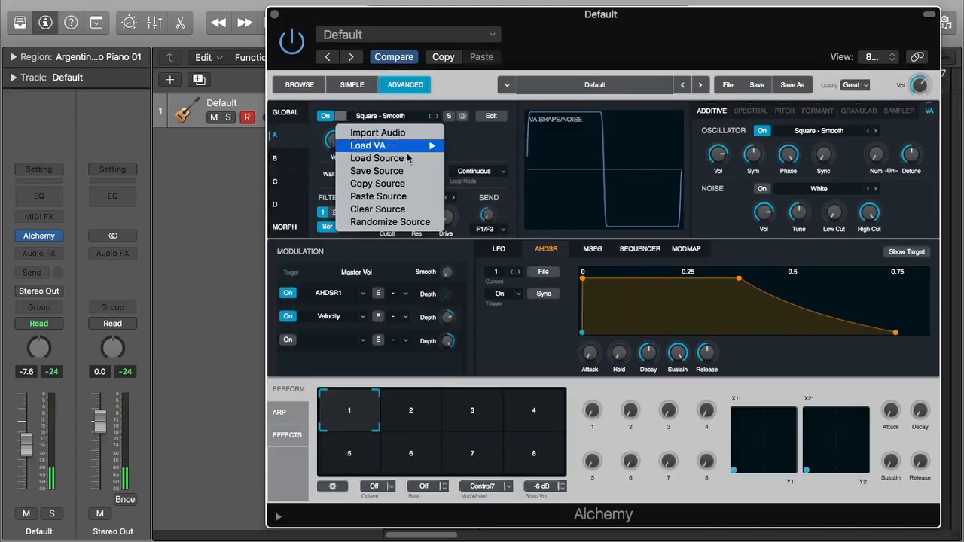
mouse_move(410, 145)
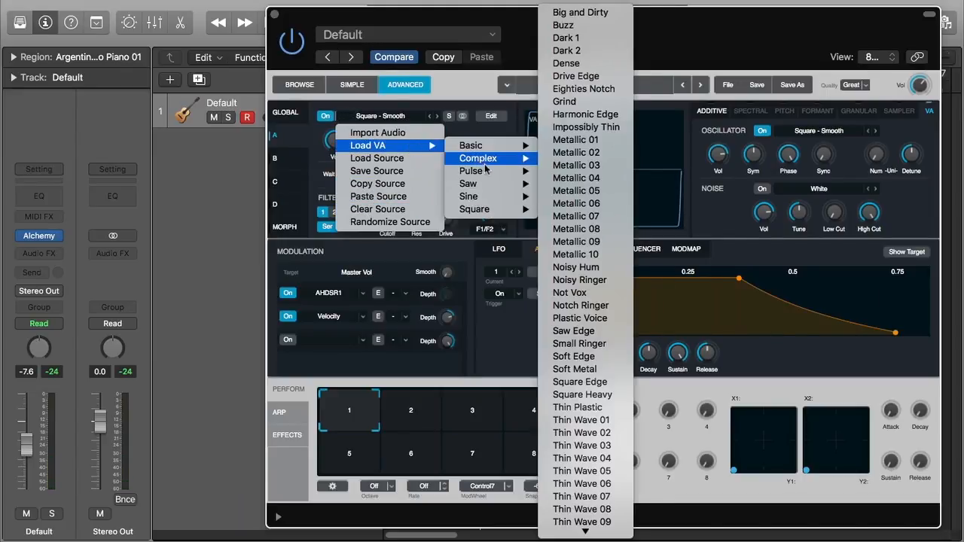
mouse_move(482, 171)
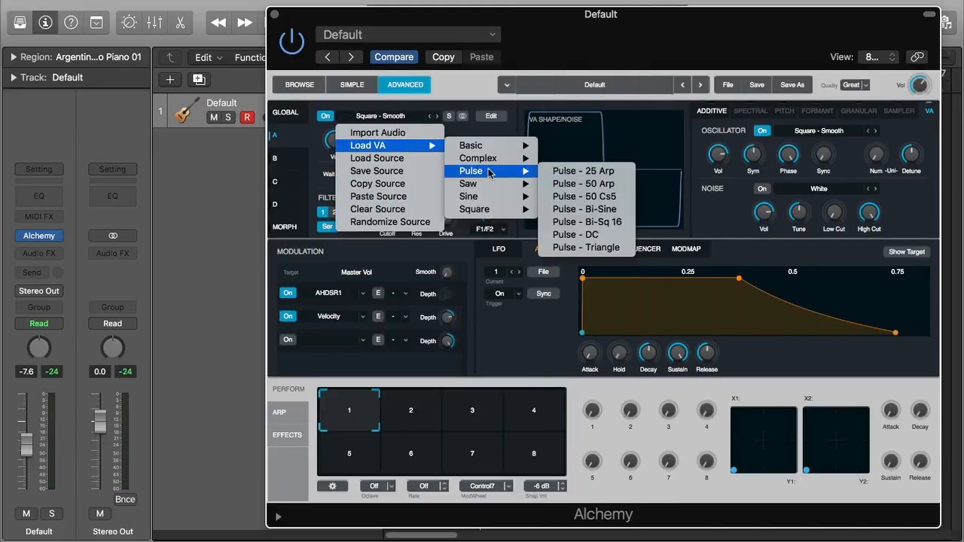
click(604, 247)
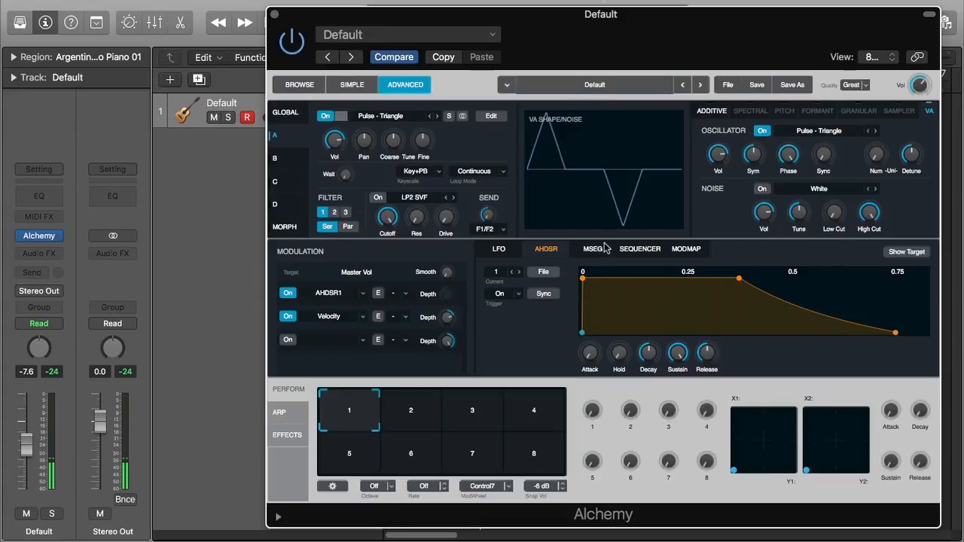
Step: Load the complex VA waveform Soft Edge into source A
click(400, 118)
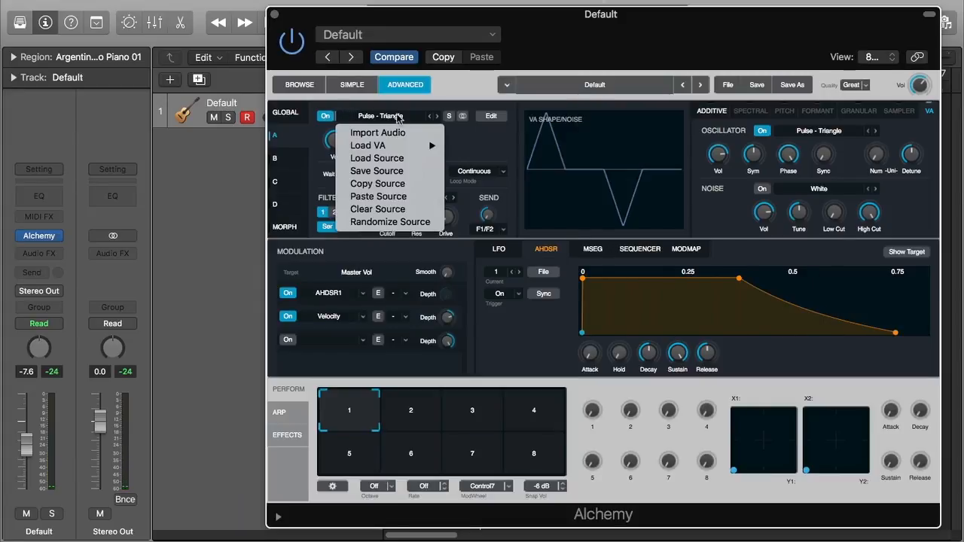
mouse_move(397, 149)
mouse_move(476, 158)
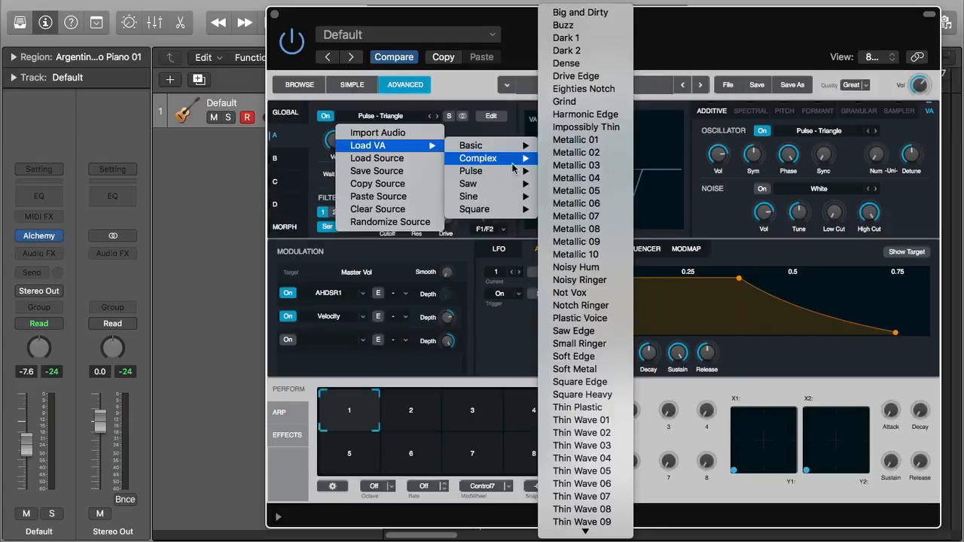
mouse_move(586, 533)
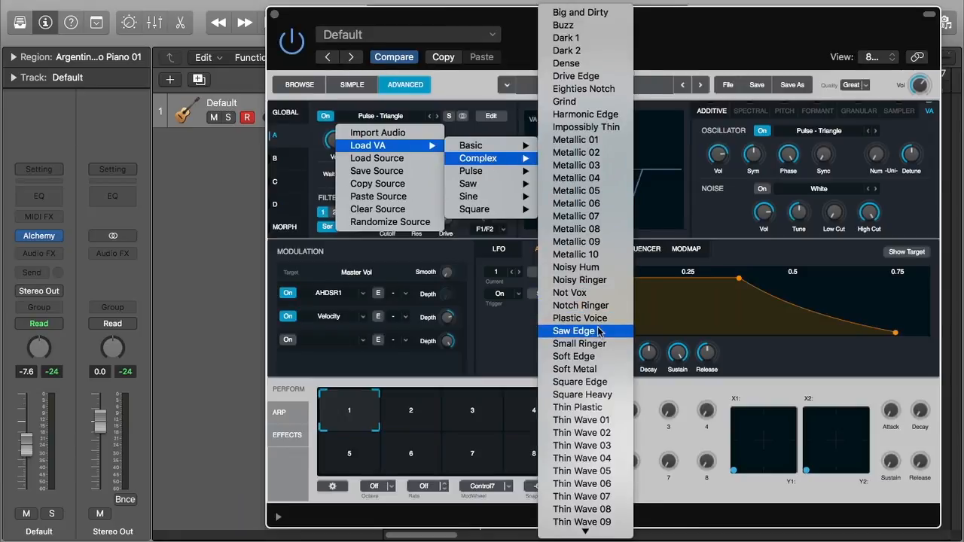
click(598, 357)
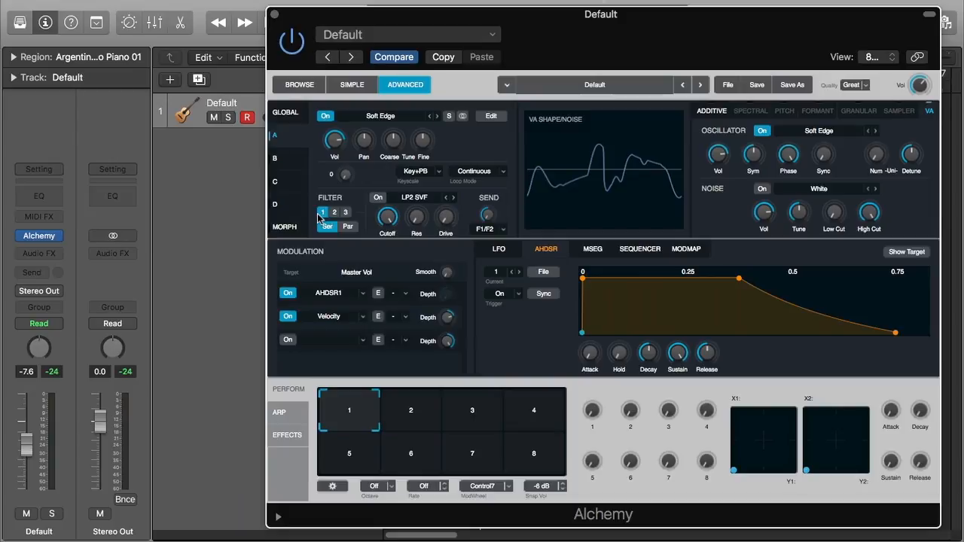
Step: Vary source A's filter 1 Cutoff, try the parallel filter routing, and return it to series
mouse_move(388, 221)
click(389, 221)
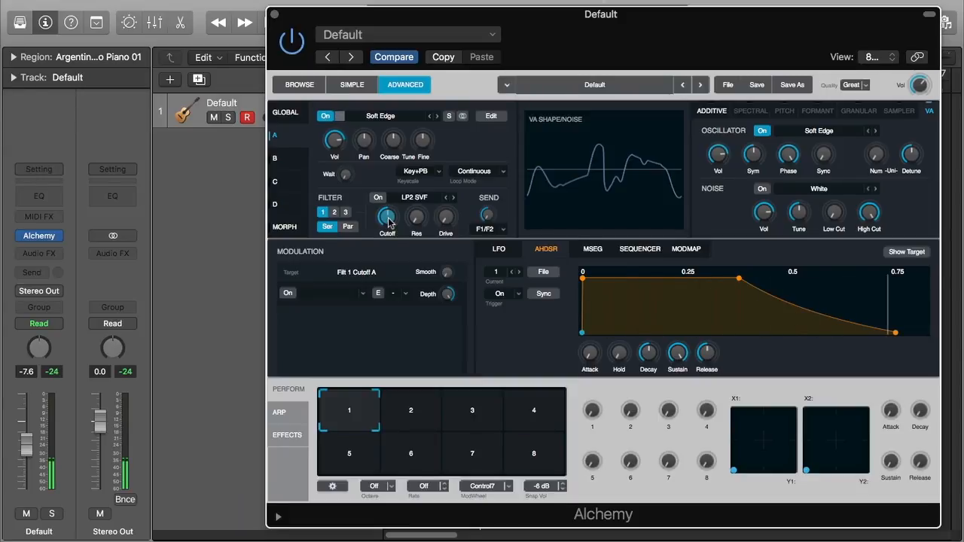
drag(389, 222, 405, 185)
drag(407, 149, 391, 221)
click(348, 227)
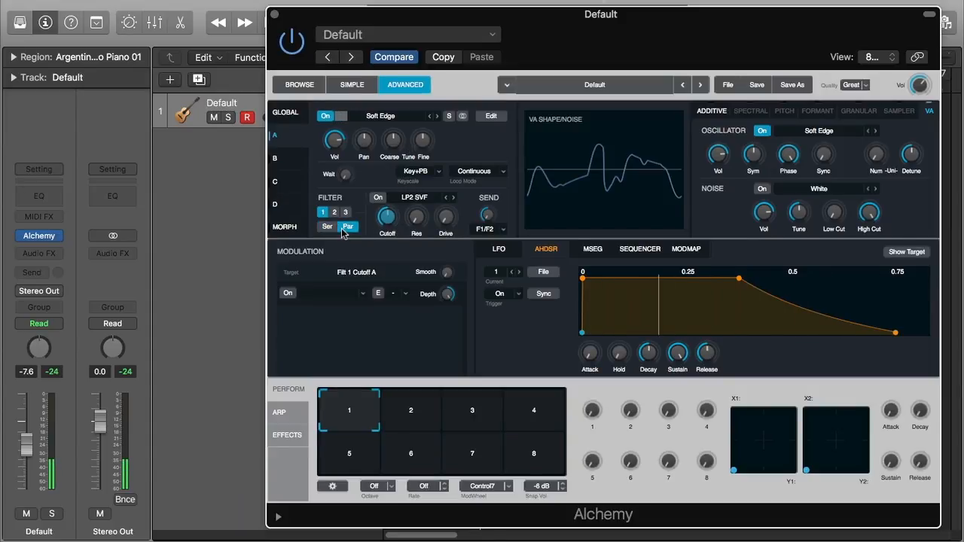
click(329, 226)
Step: Turn on source A's LP2 SVF filter and set its Cutoff to 702 Hz
click(378, 198)
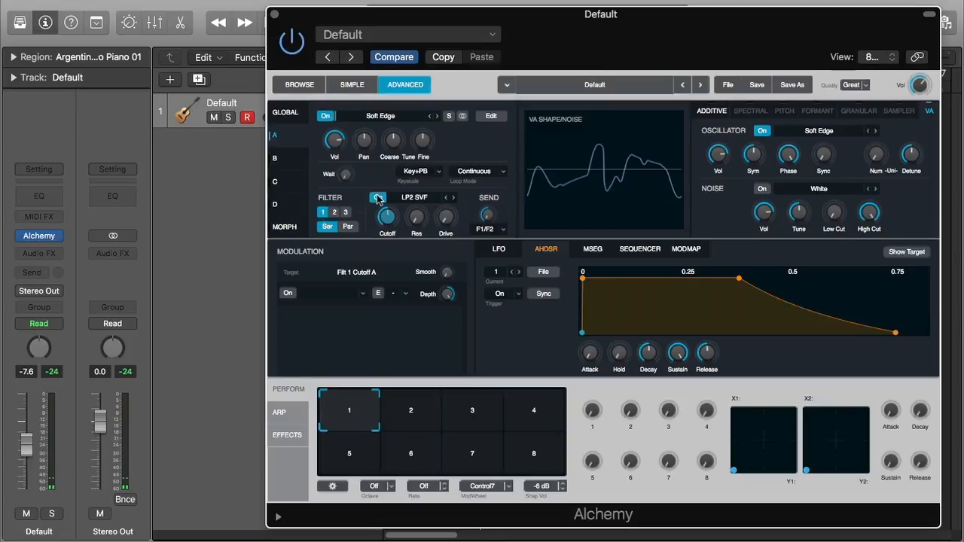
mouse_move(385, 215)
mouse_down()
mouse_move(398, 188)
mouse_move(389, 218)
mouse_up()
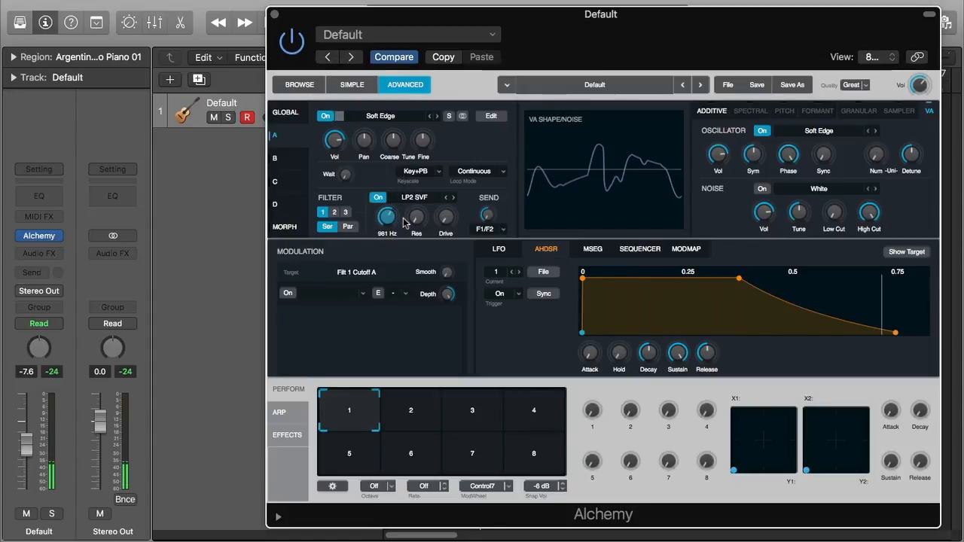
drag(393, 225, 392, 220)
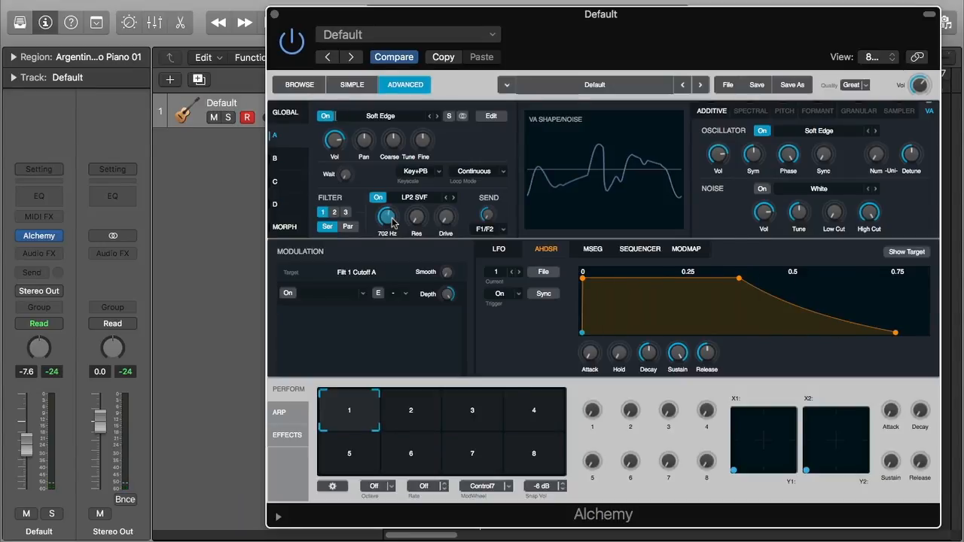
Step: On the global page, lower the master volume and reset it to its default, and try the master pan at about -57 %
click(286, 113)
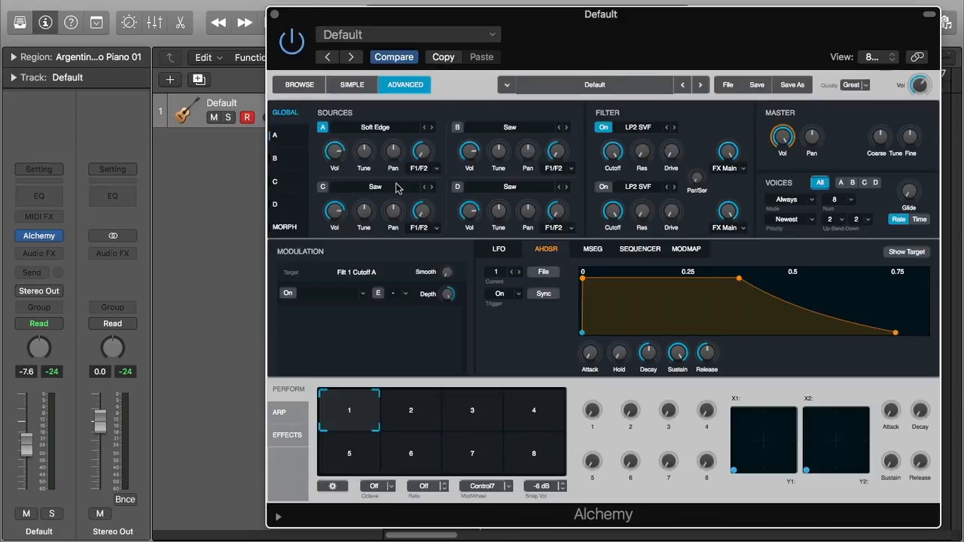
mouse_move(782, 136)
click(783, 138)
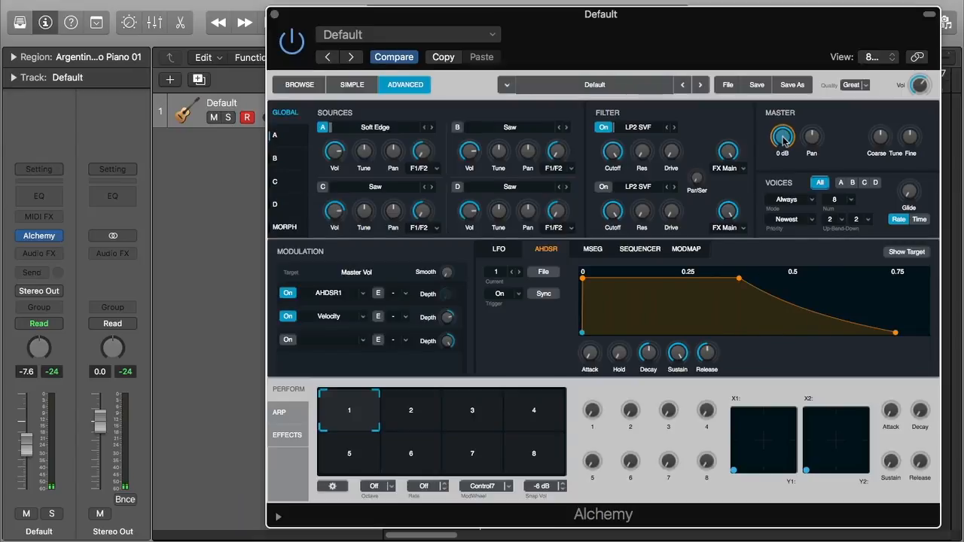
drag(784, 137, 783, 187)
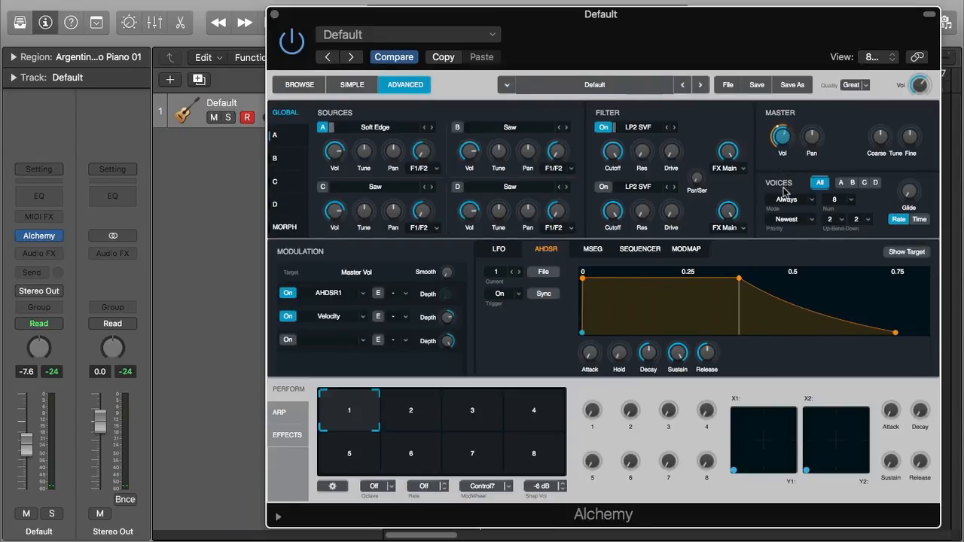
alt+click(783, 138)
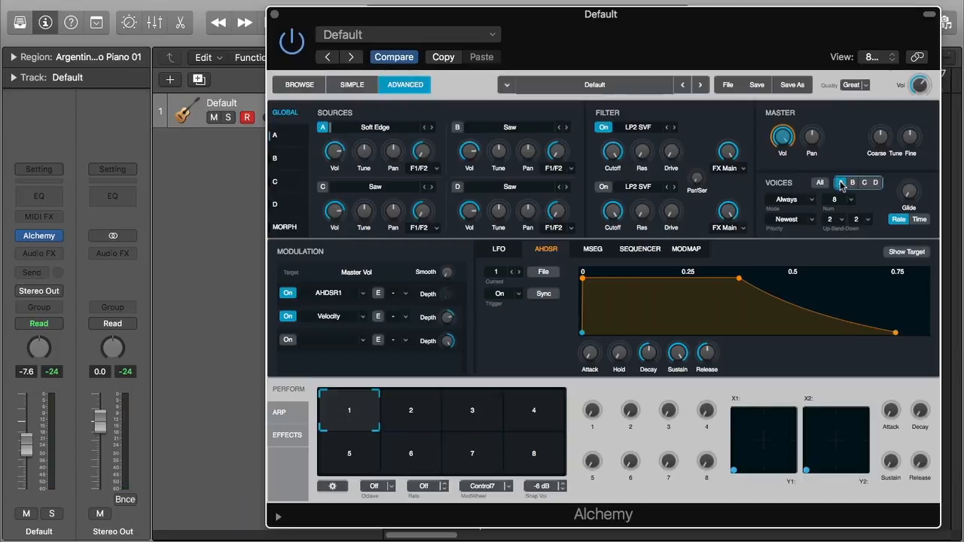
drag(807, 141, 808, 165)
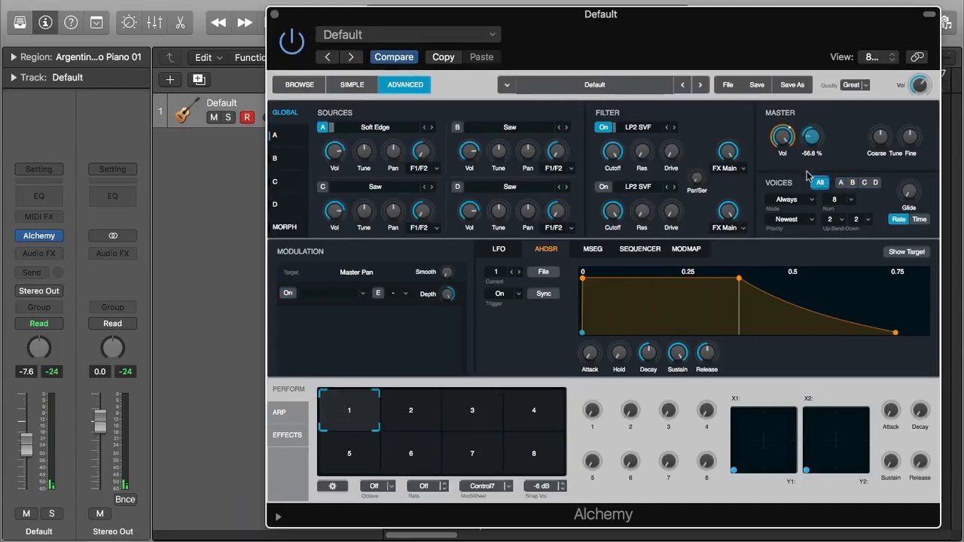
Step: Show the Master Vol modulation and lengthen the AHDSR 1 Release so the envelope ends at about 1.45 s
right_click(784, 138)
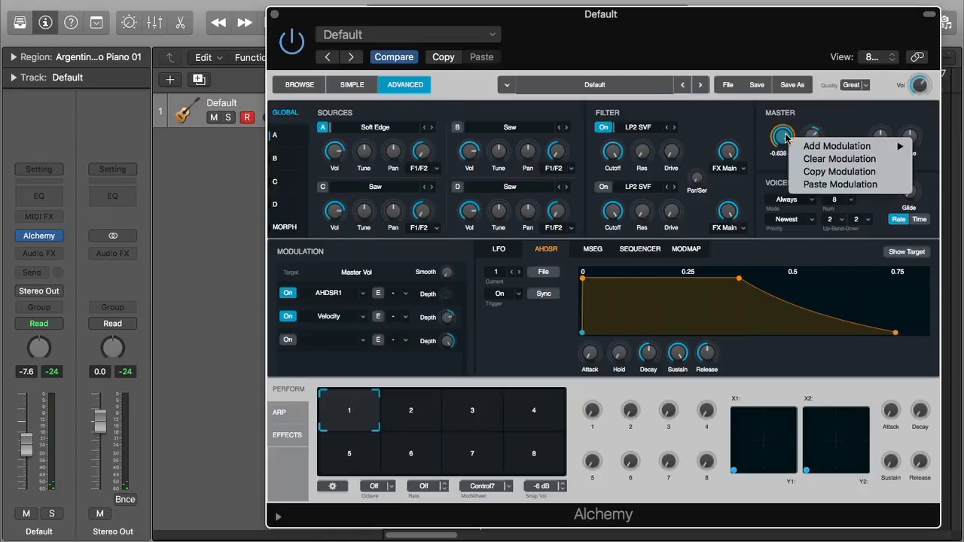
mouse_move(796, 147)
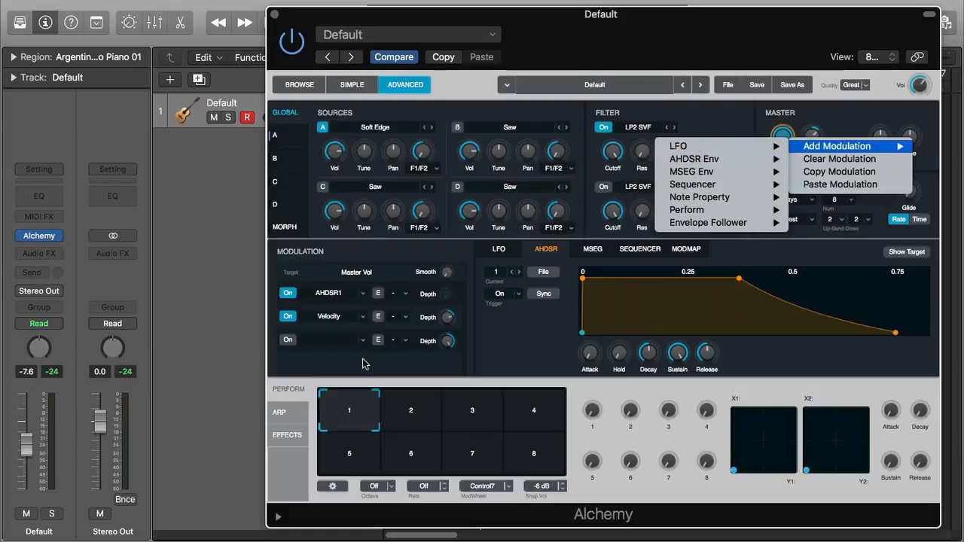
click(340, 340)
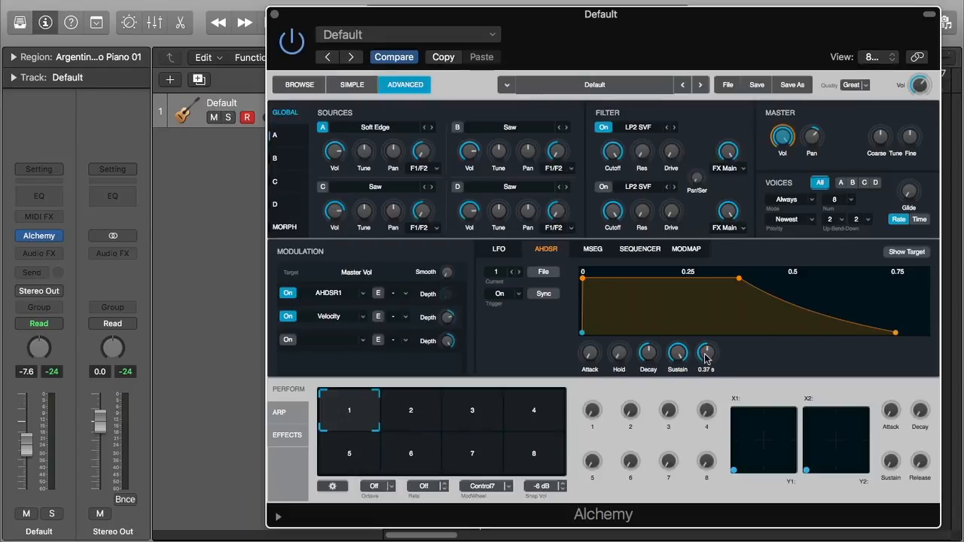
mouse_move(708, 353)
mouse_down()
mouse_move(708, 377)
mouse_move(723, 319)
mouse_move(710, 363)
mouse_up()
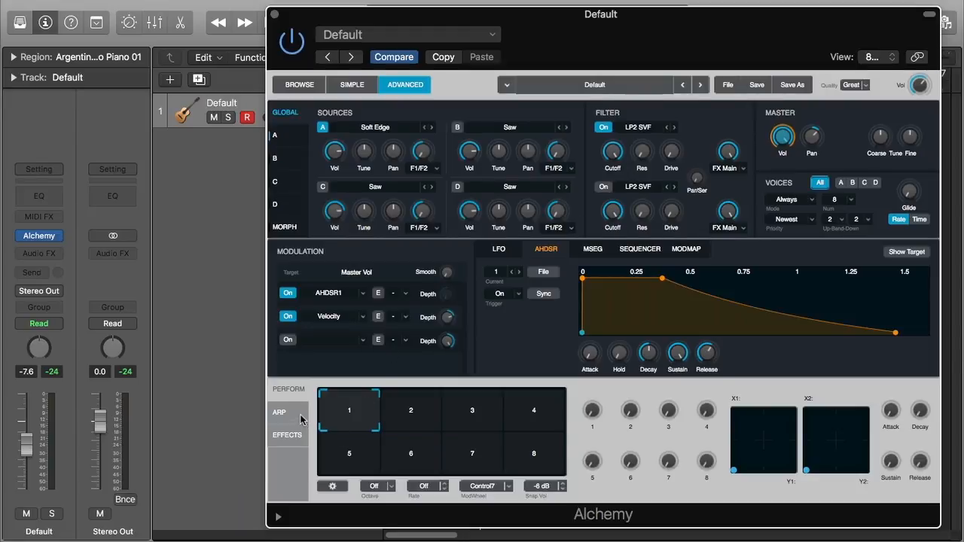
Step: Add a Mod FX to the first main effects slot and load one of its presets
click(286, 436)
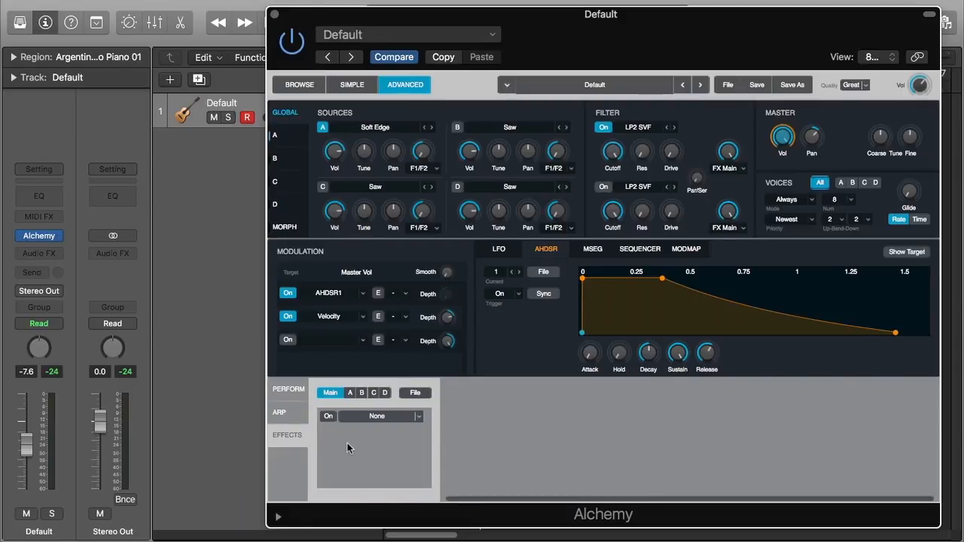
click(419, 416)
mouse_move(411, 482)
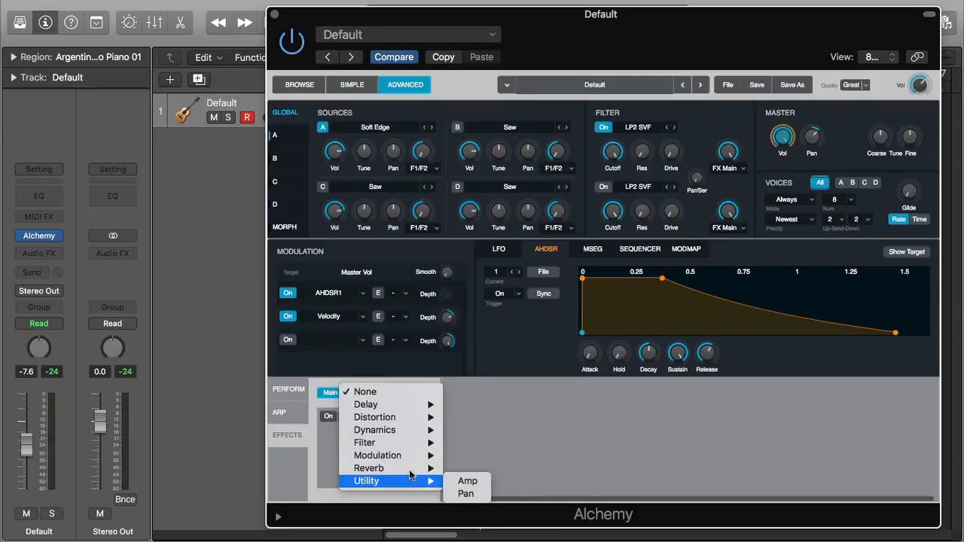
mouse_move(412, 456)
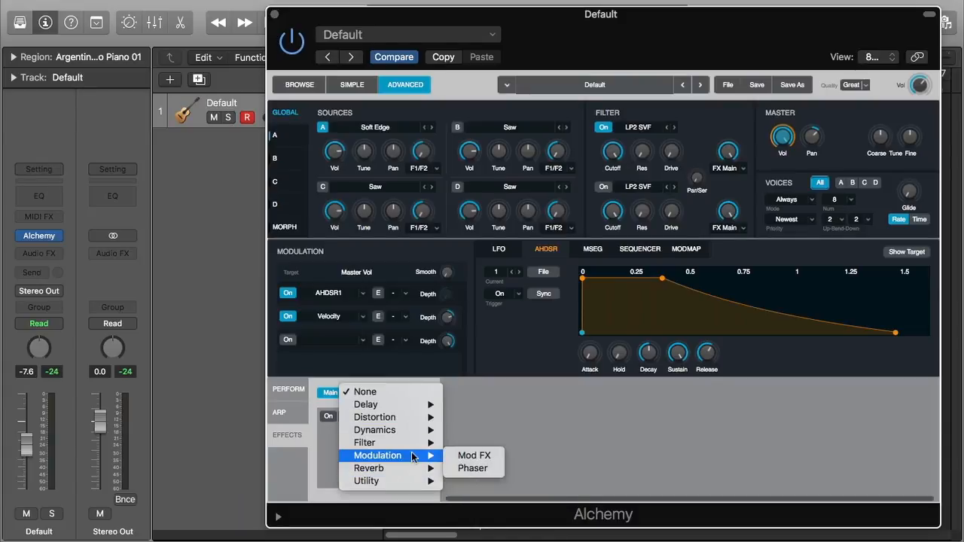
click(479, 457)
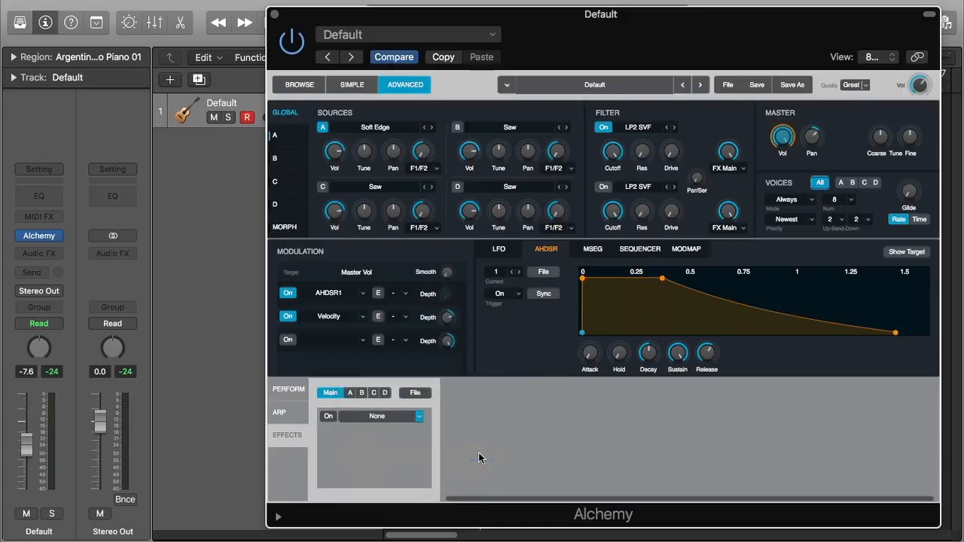
click(533, 393)
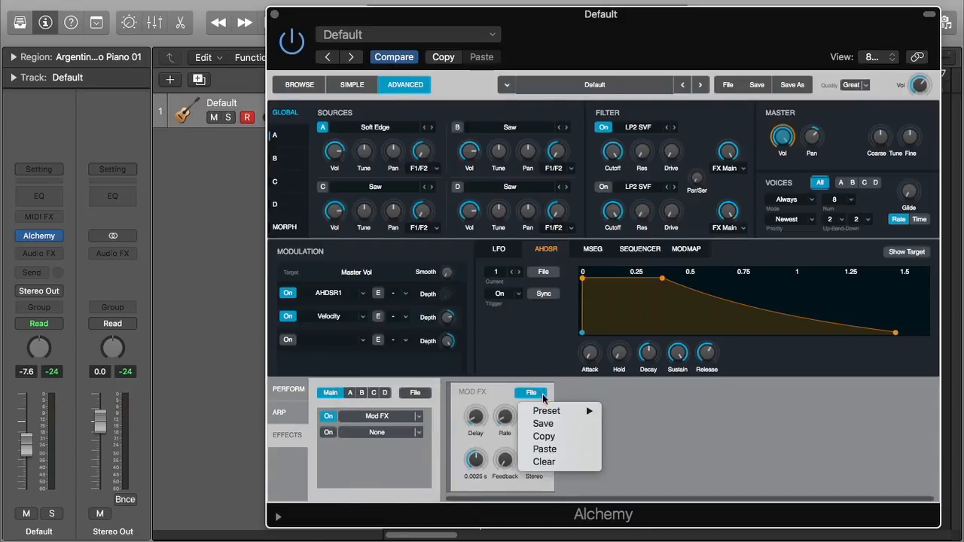
mouse_move(564, 414)
click(699, 410)
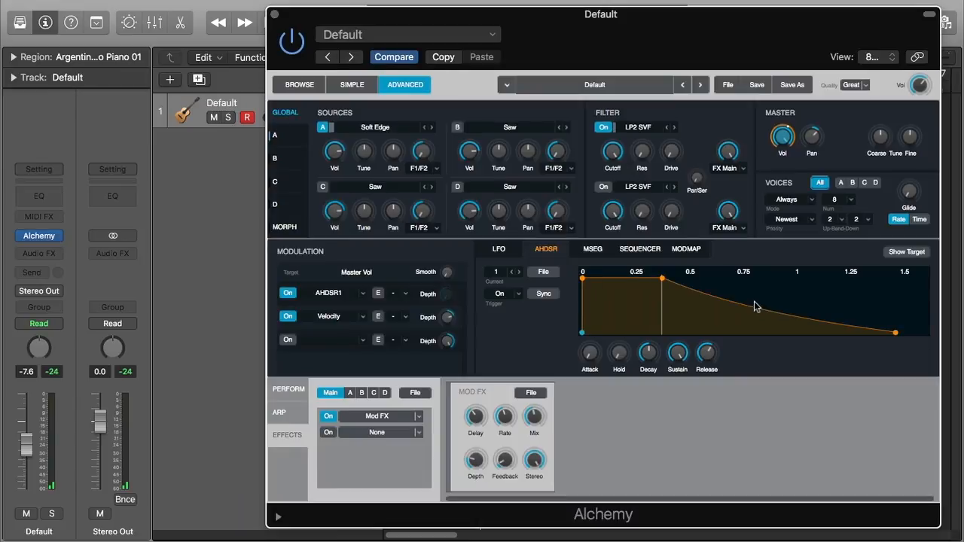
Step: Raise source A's volume to maximum and adjust the Mod FX Rate
mouse_move(787, 140)
click(334, 152)
drag(333, 151, 336, 144)
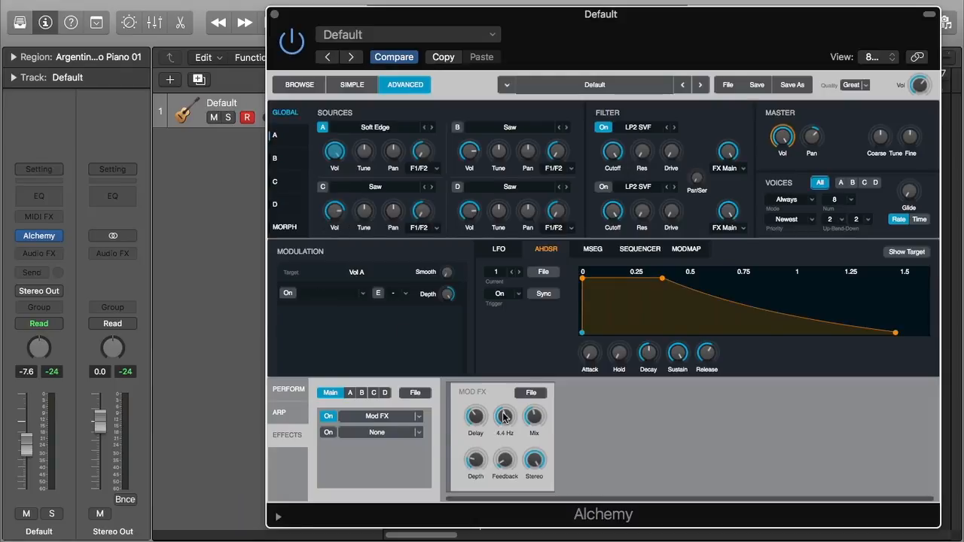
mouse_move(505, 416)
mouse_down()
mouse_move(509, 444)
mouse_move(505, 422)
mouse_up()
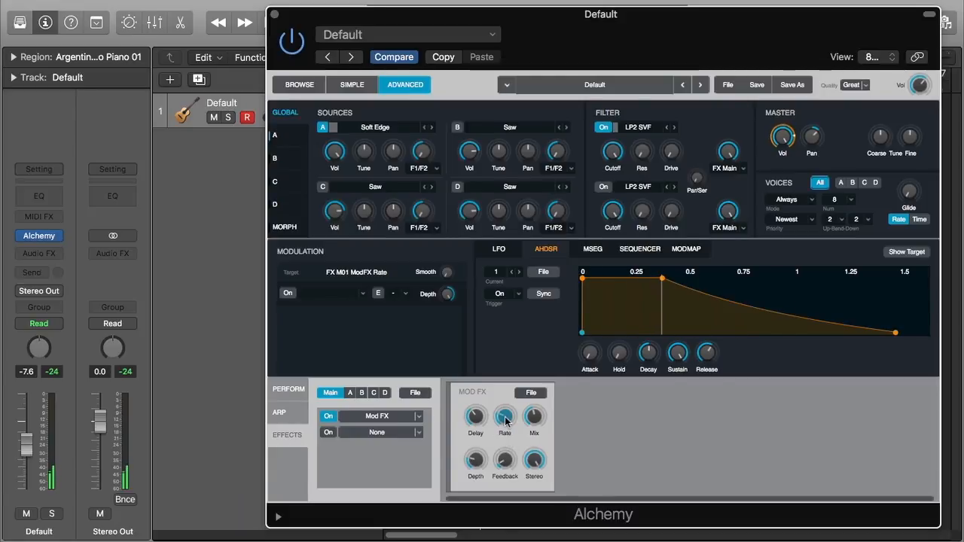
Step: Add a Phaser after the Mod FX with the Subtle Vibrato preset and turn on its Sync
click(415, 433)
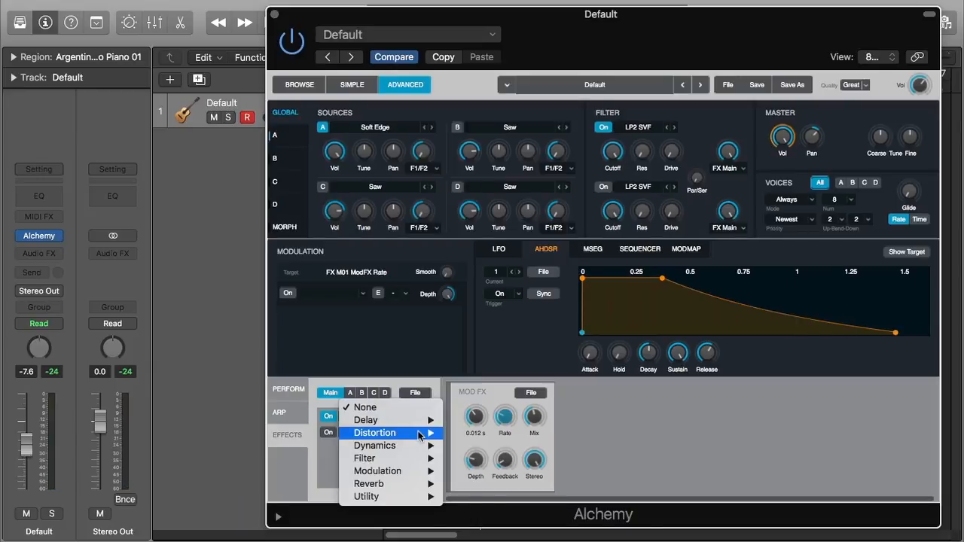
mouse_move(420, 437)
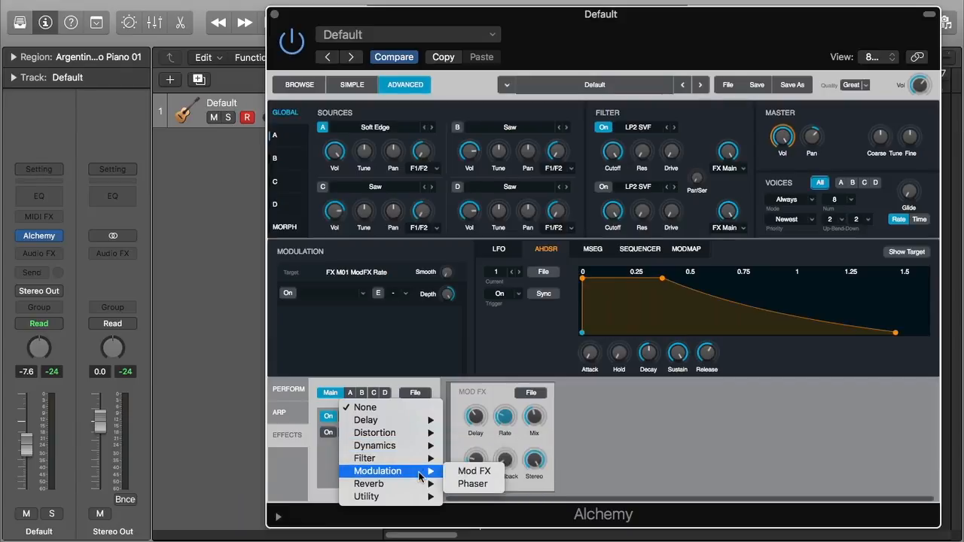
click(473, 483)
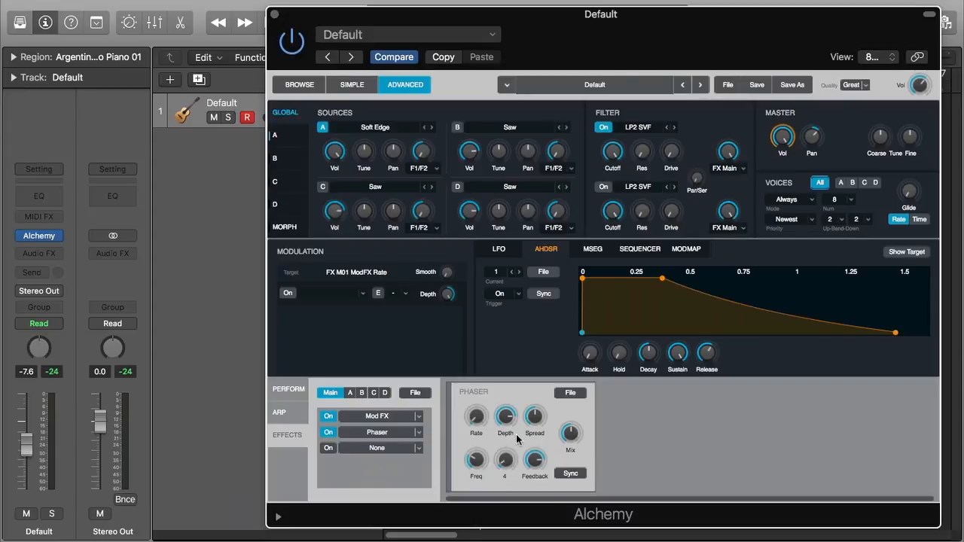
click(583, 396)
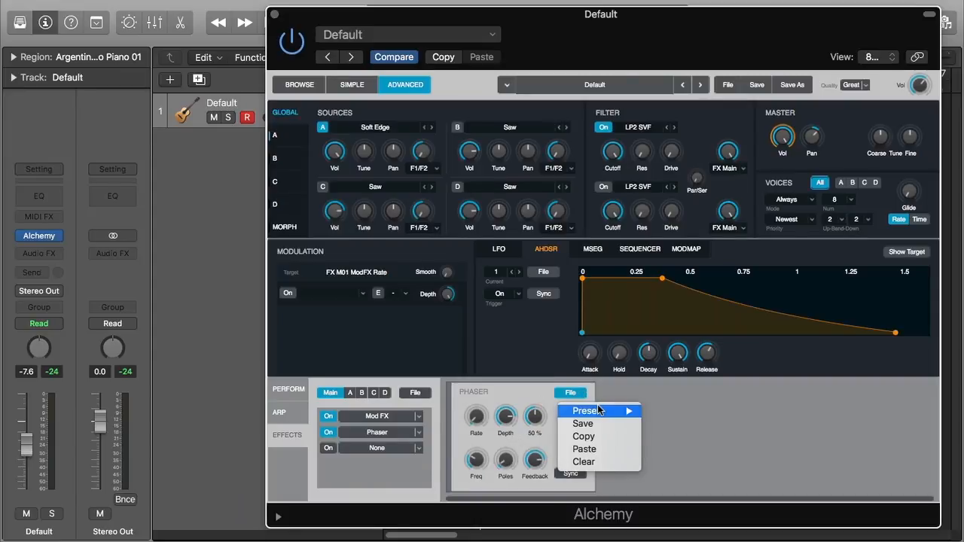
mouse_move(619, 411)
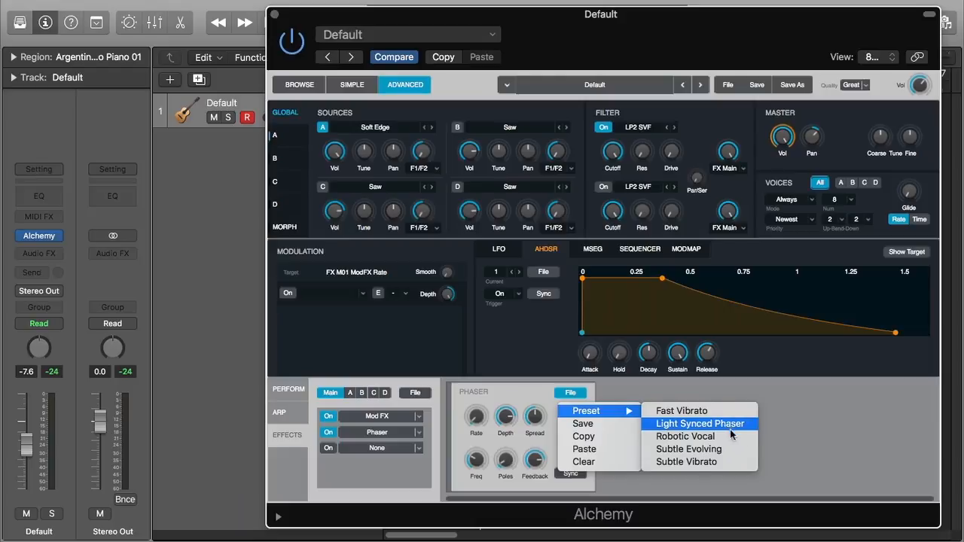
click(687, 462)
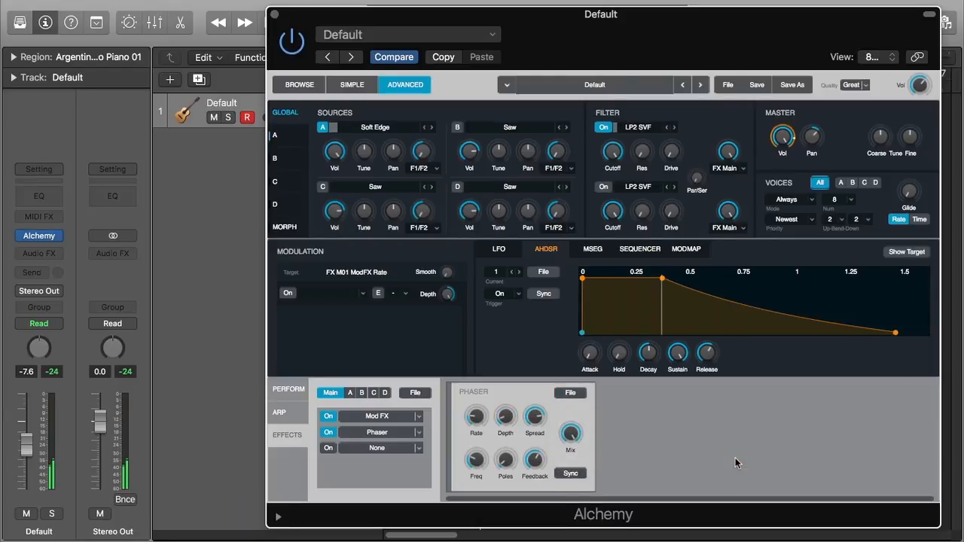
click(571, 474)
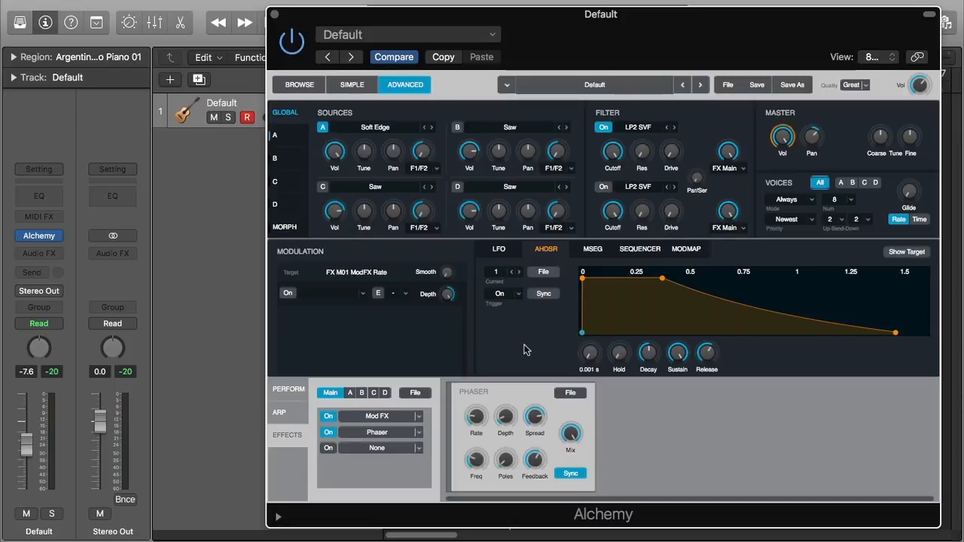
click(398, 131)
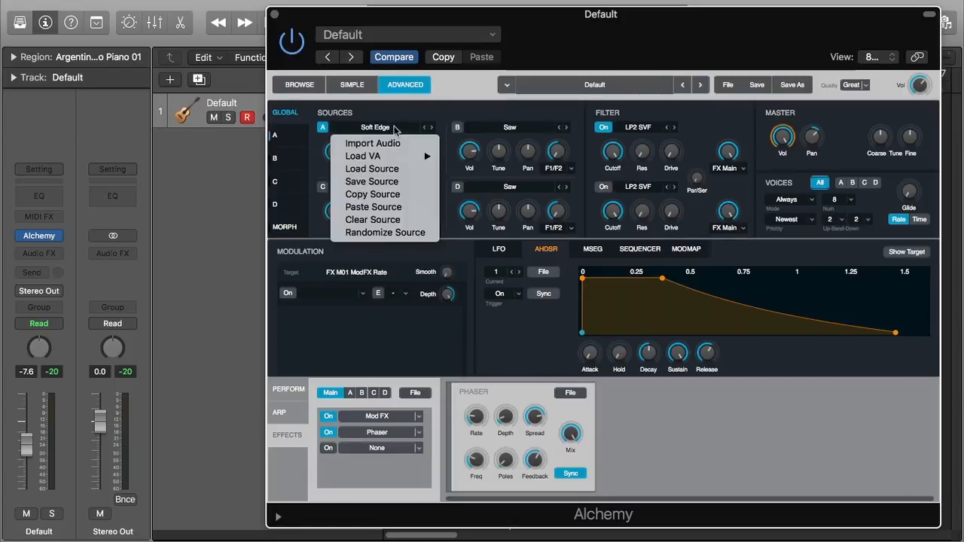
mouse_move(393, 157)
mouse_move(474, 160)
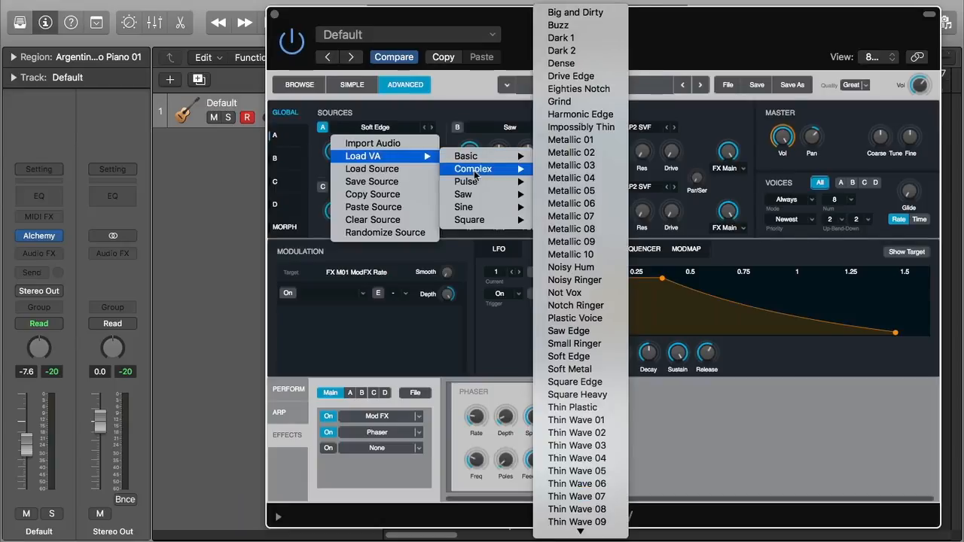
mouse_move(594, 533)
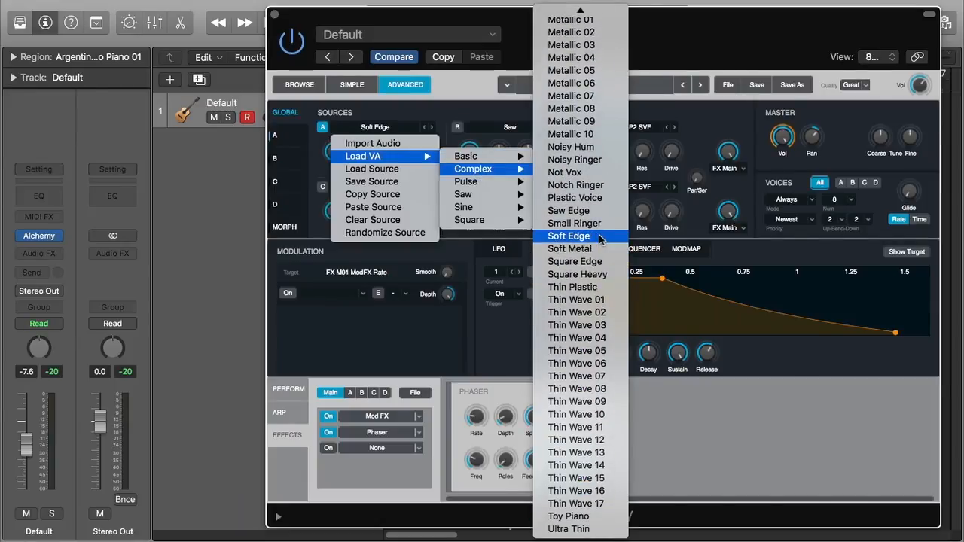
click(492, 356)
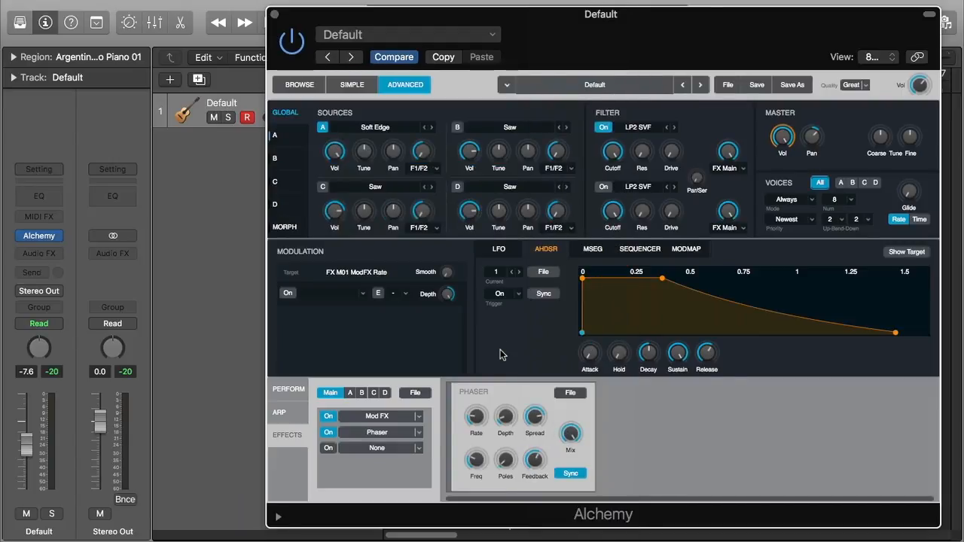
key(space)
Step: Turn on source B and import Group Pizz 2 C4.wav from the Real Strings samples using the Granular analysis mode
click(458, 127)
click(509, 130)
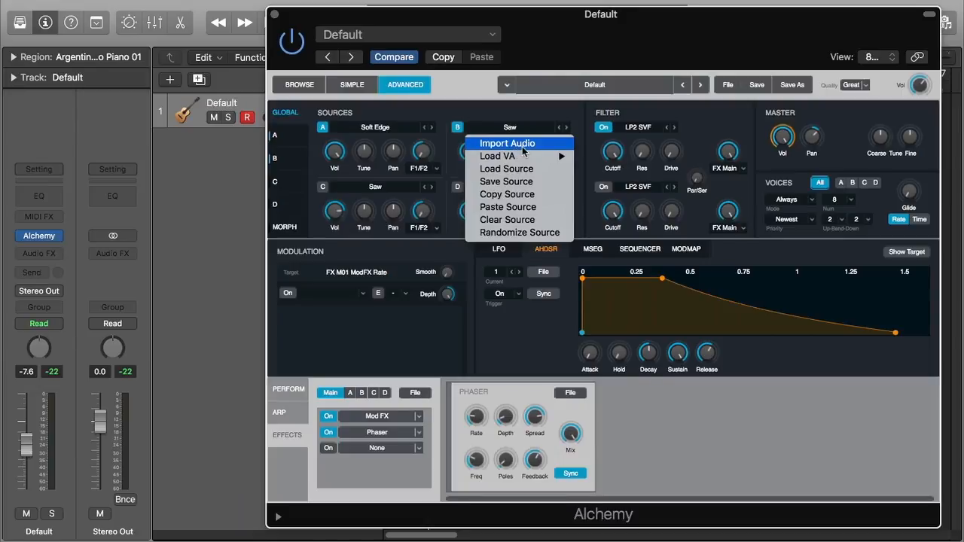
click(542, 142)
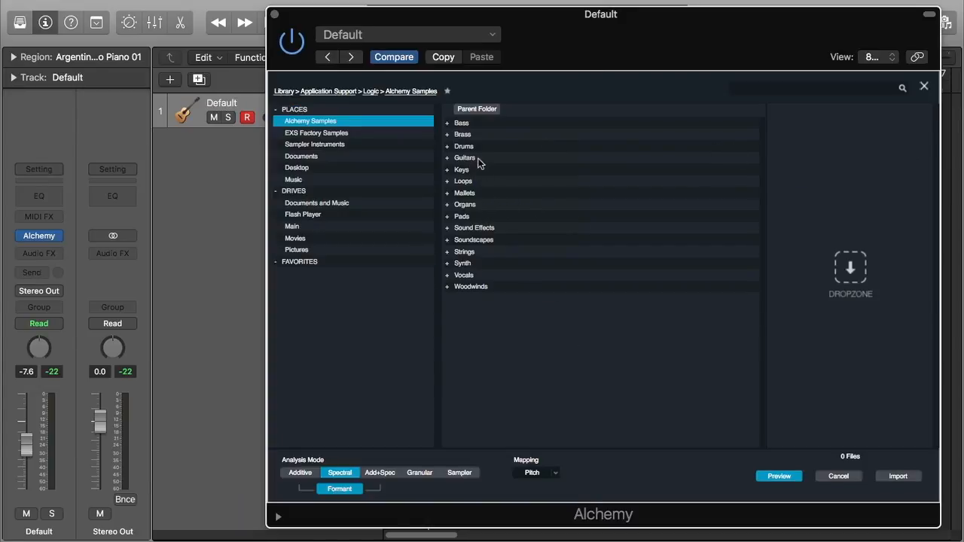
double_click(486, 252)
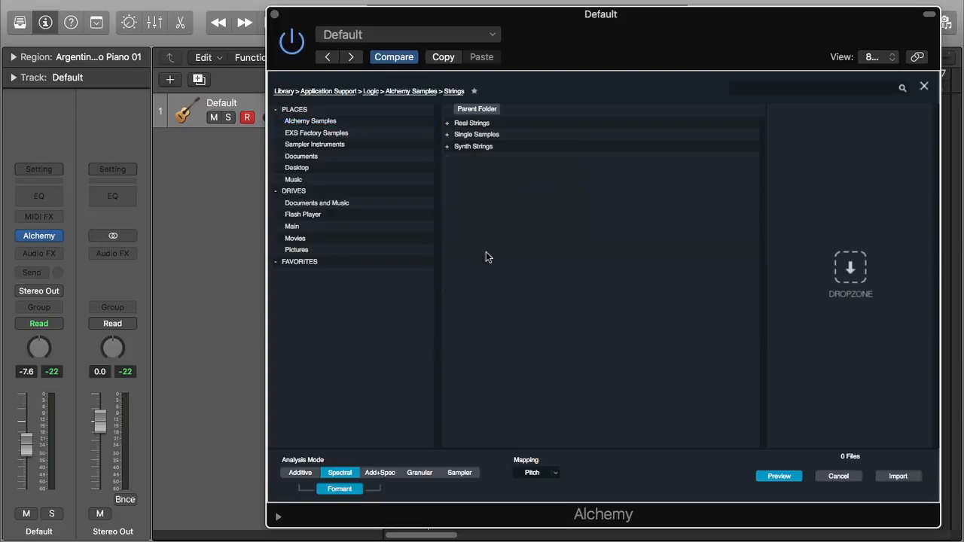
double_click(494, 125)
double_click(493, 124)
click(493, 125)
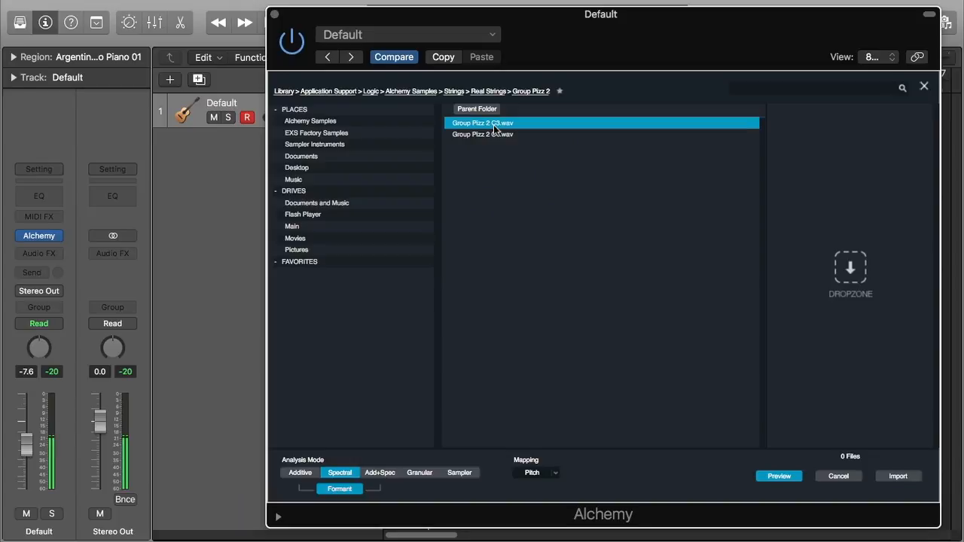
click(493, 137)
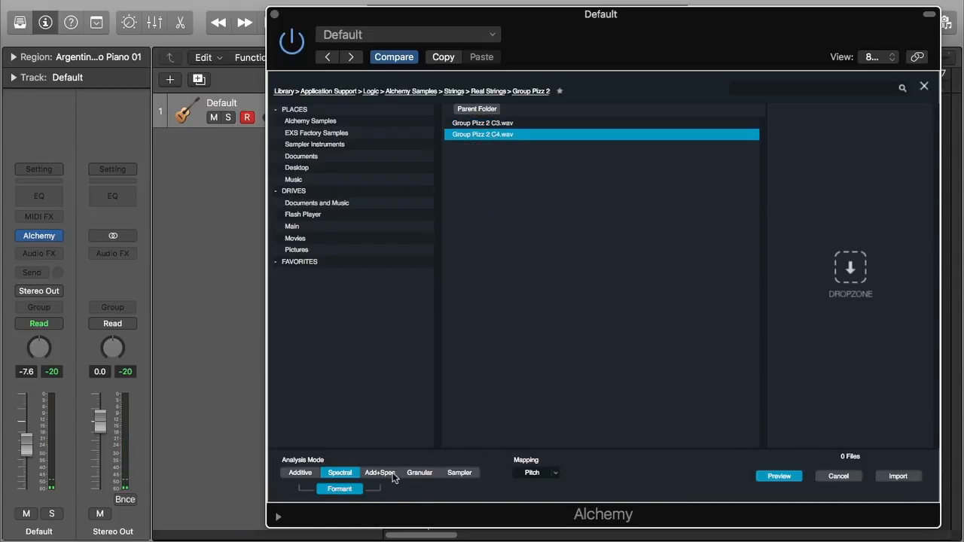
click(420, 472)
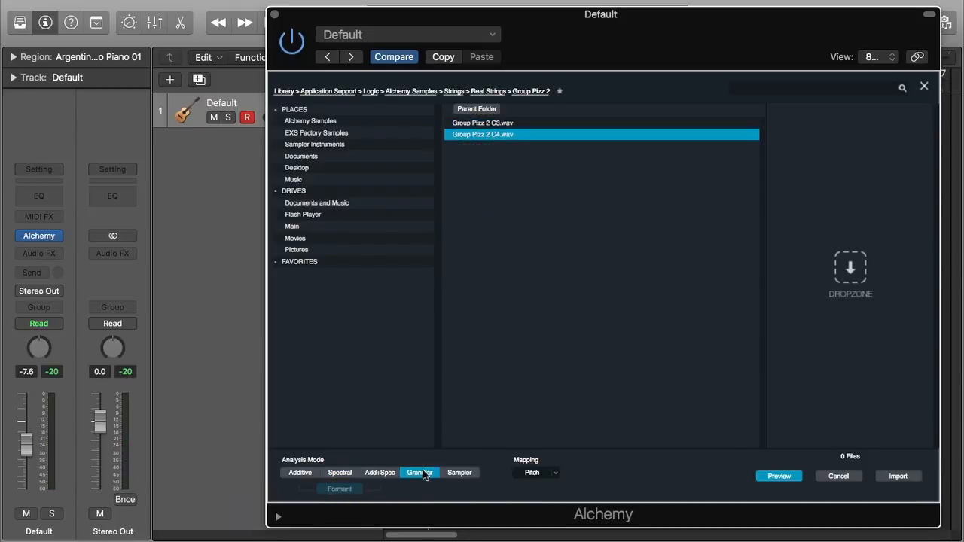
click(907, 479)
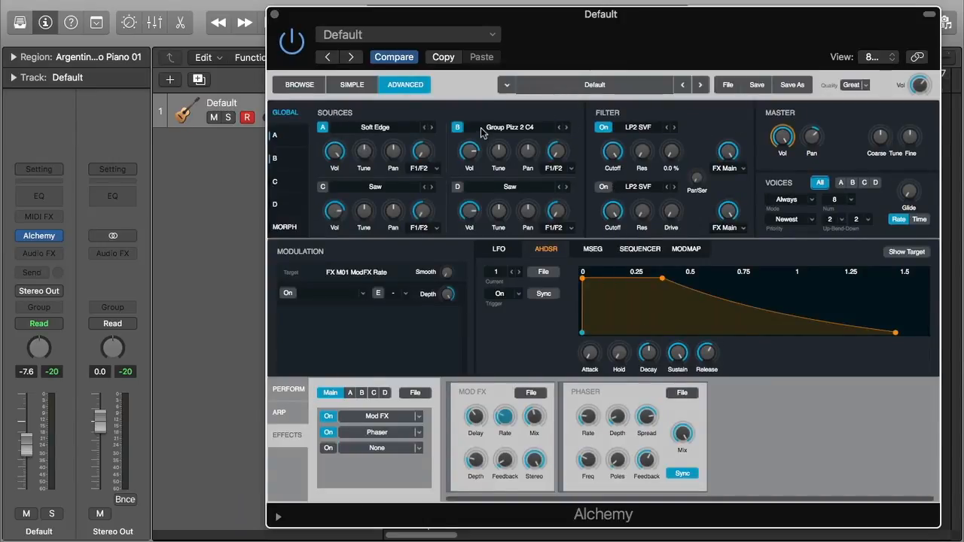
Step: Examine source B's granular settings and source A's VA settings, and return to the global overview
click(274, 158)
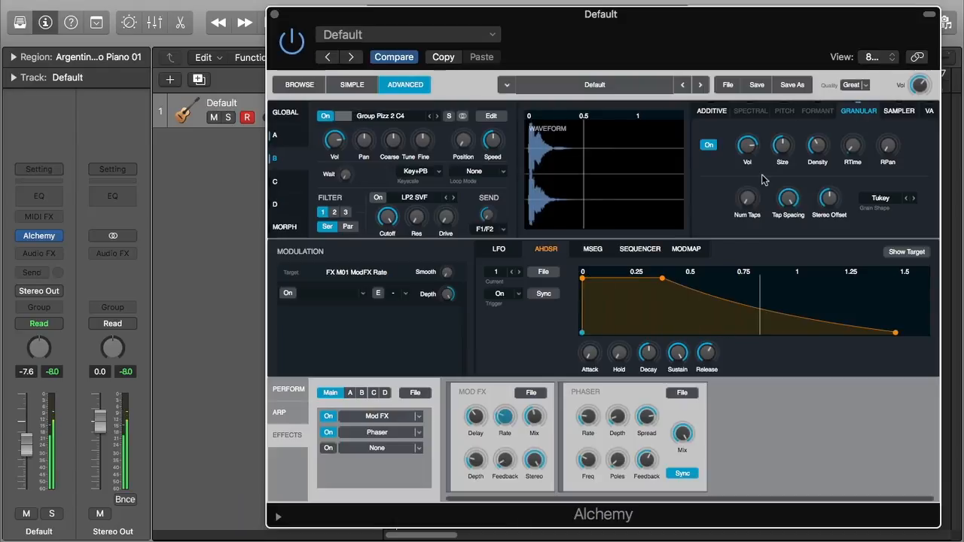
click(296, 139)
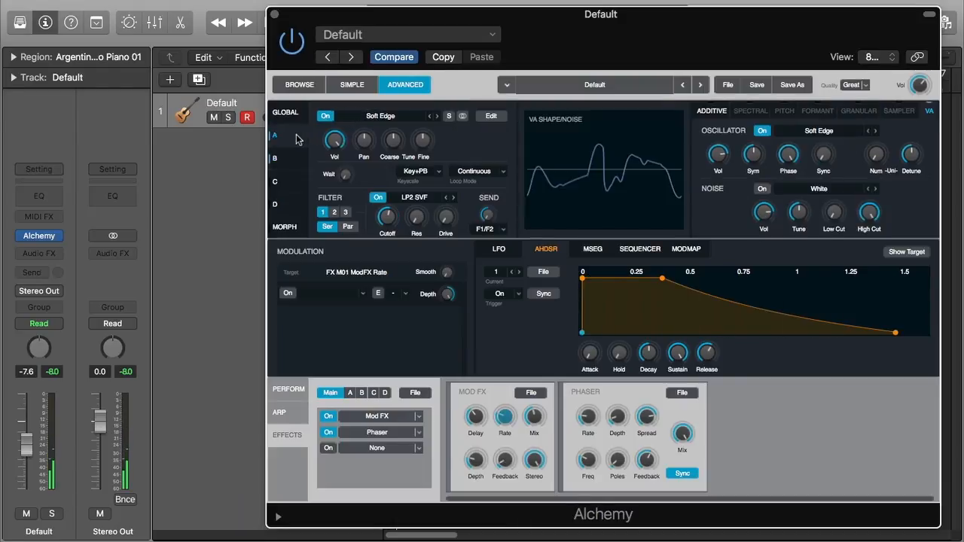
click(290, 114)
mouse_move(504, 151)
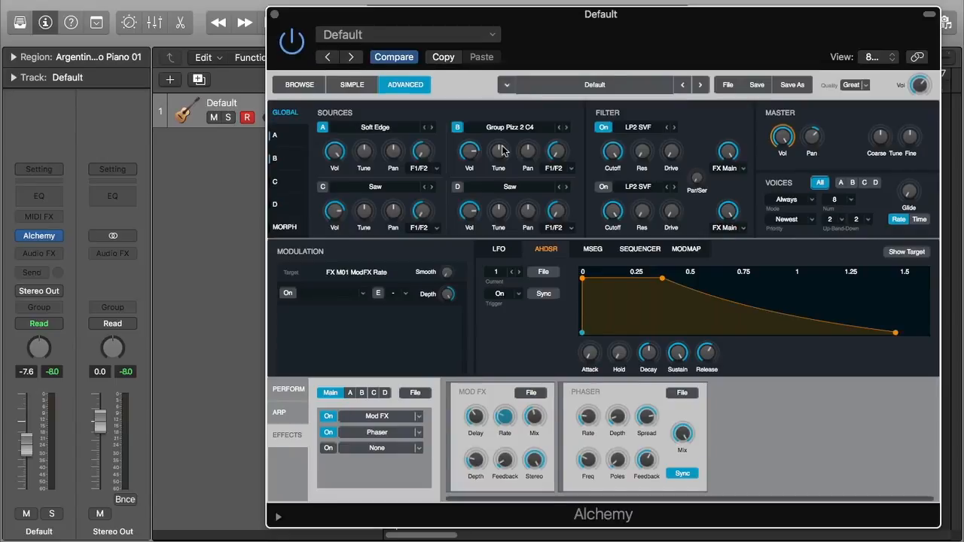
click(665, 87)
click(767, 362)
click(627, 83)
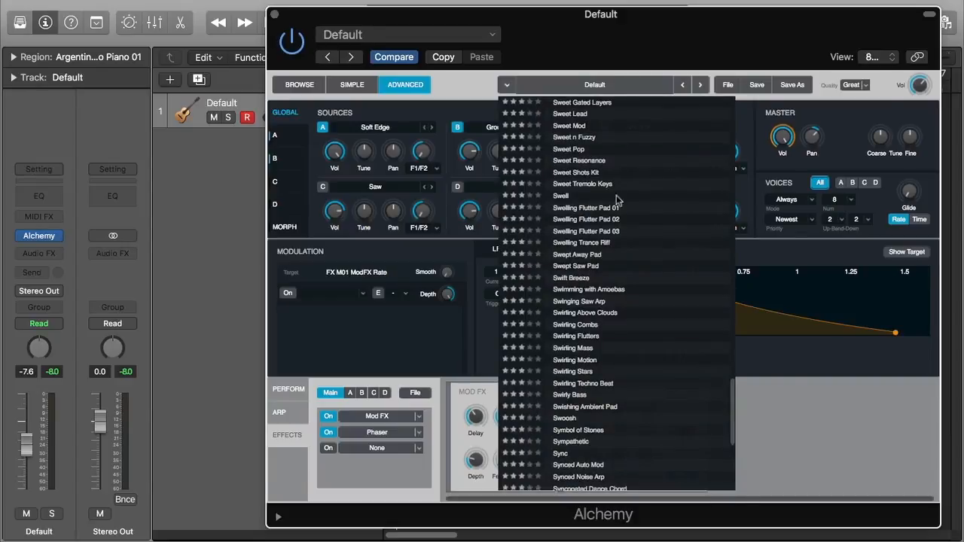
click(765, 362)
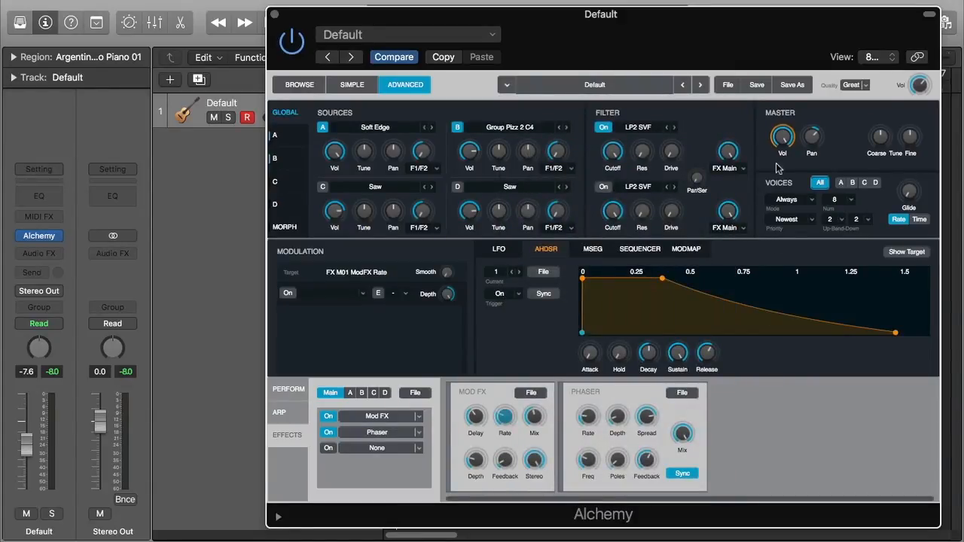